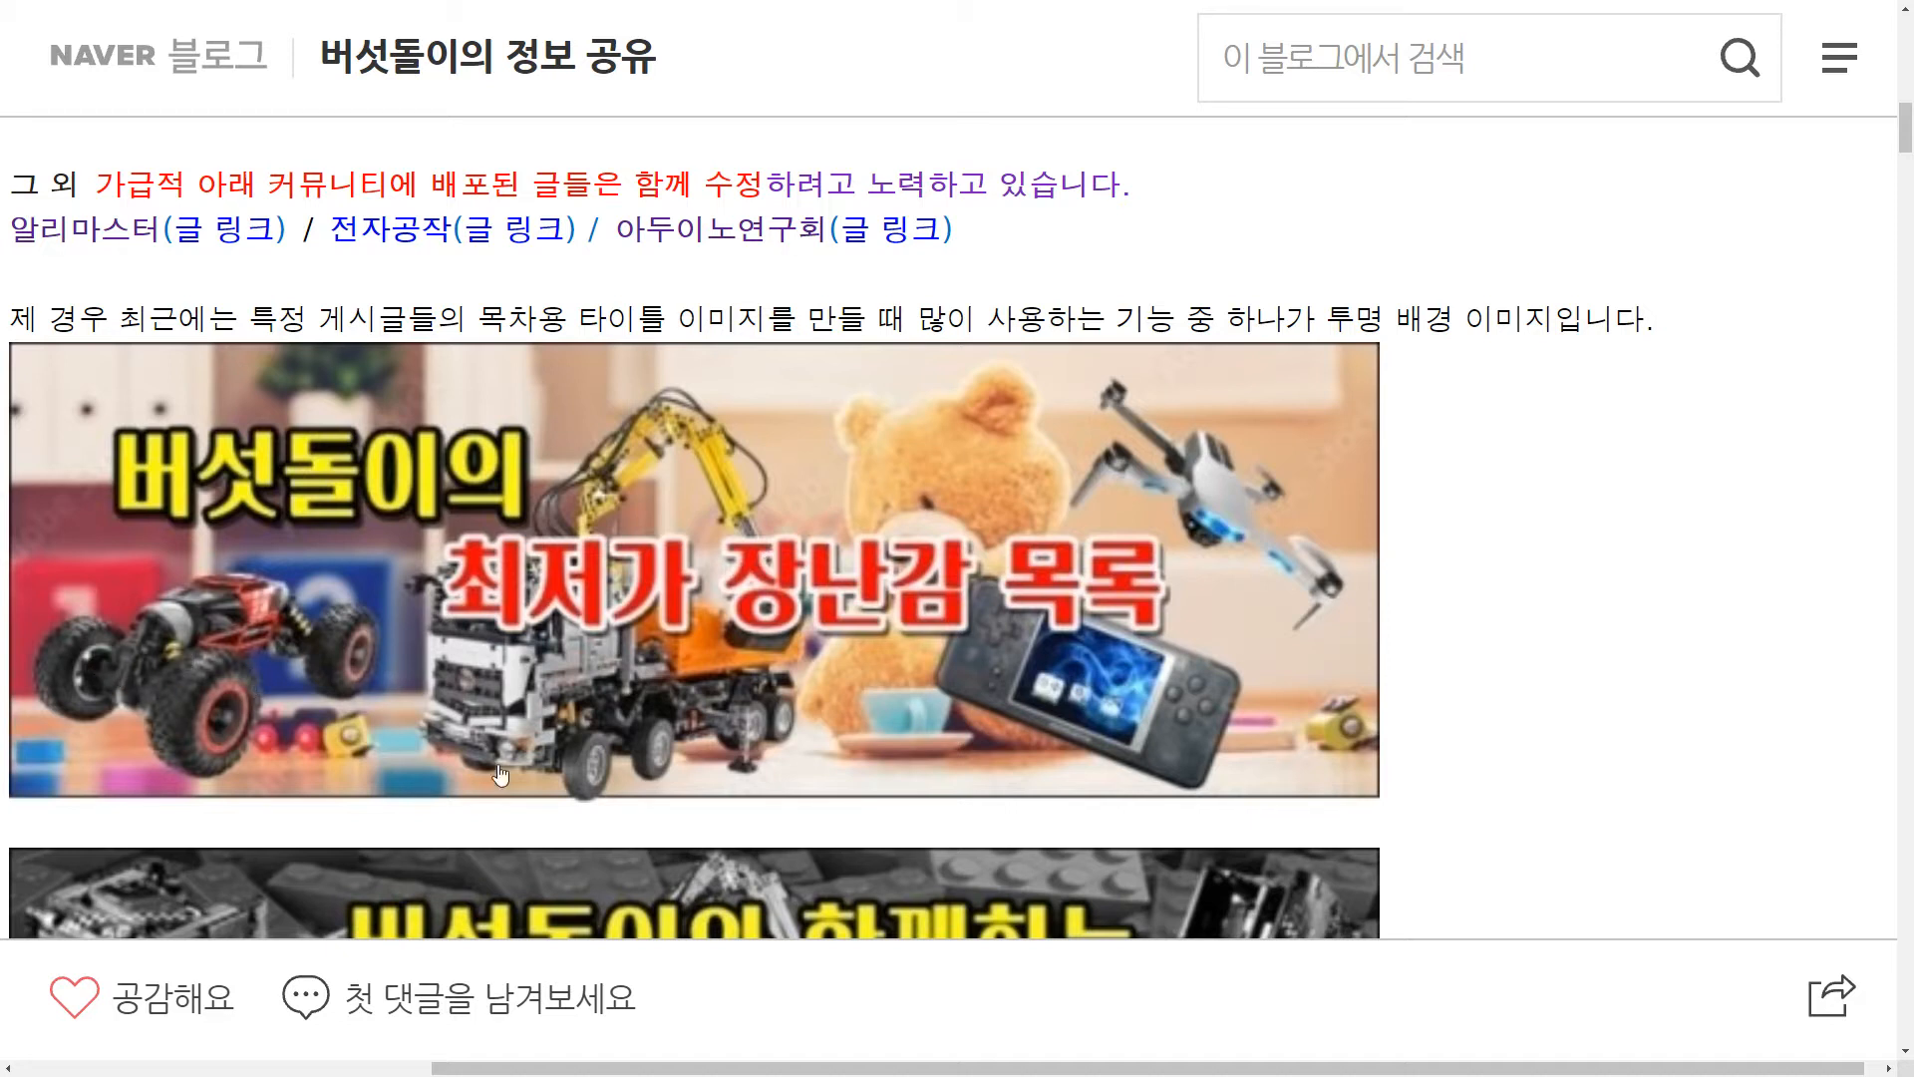
Read the blog post's introduction with the two title banners and the uses of transparent-background images.
scroll(559, 713, "down", 3)
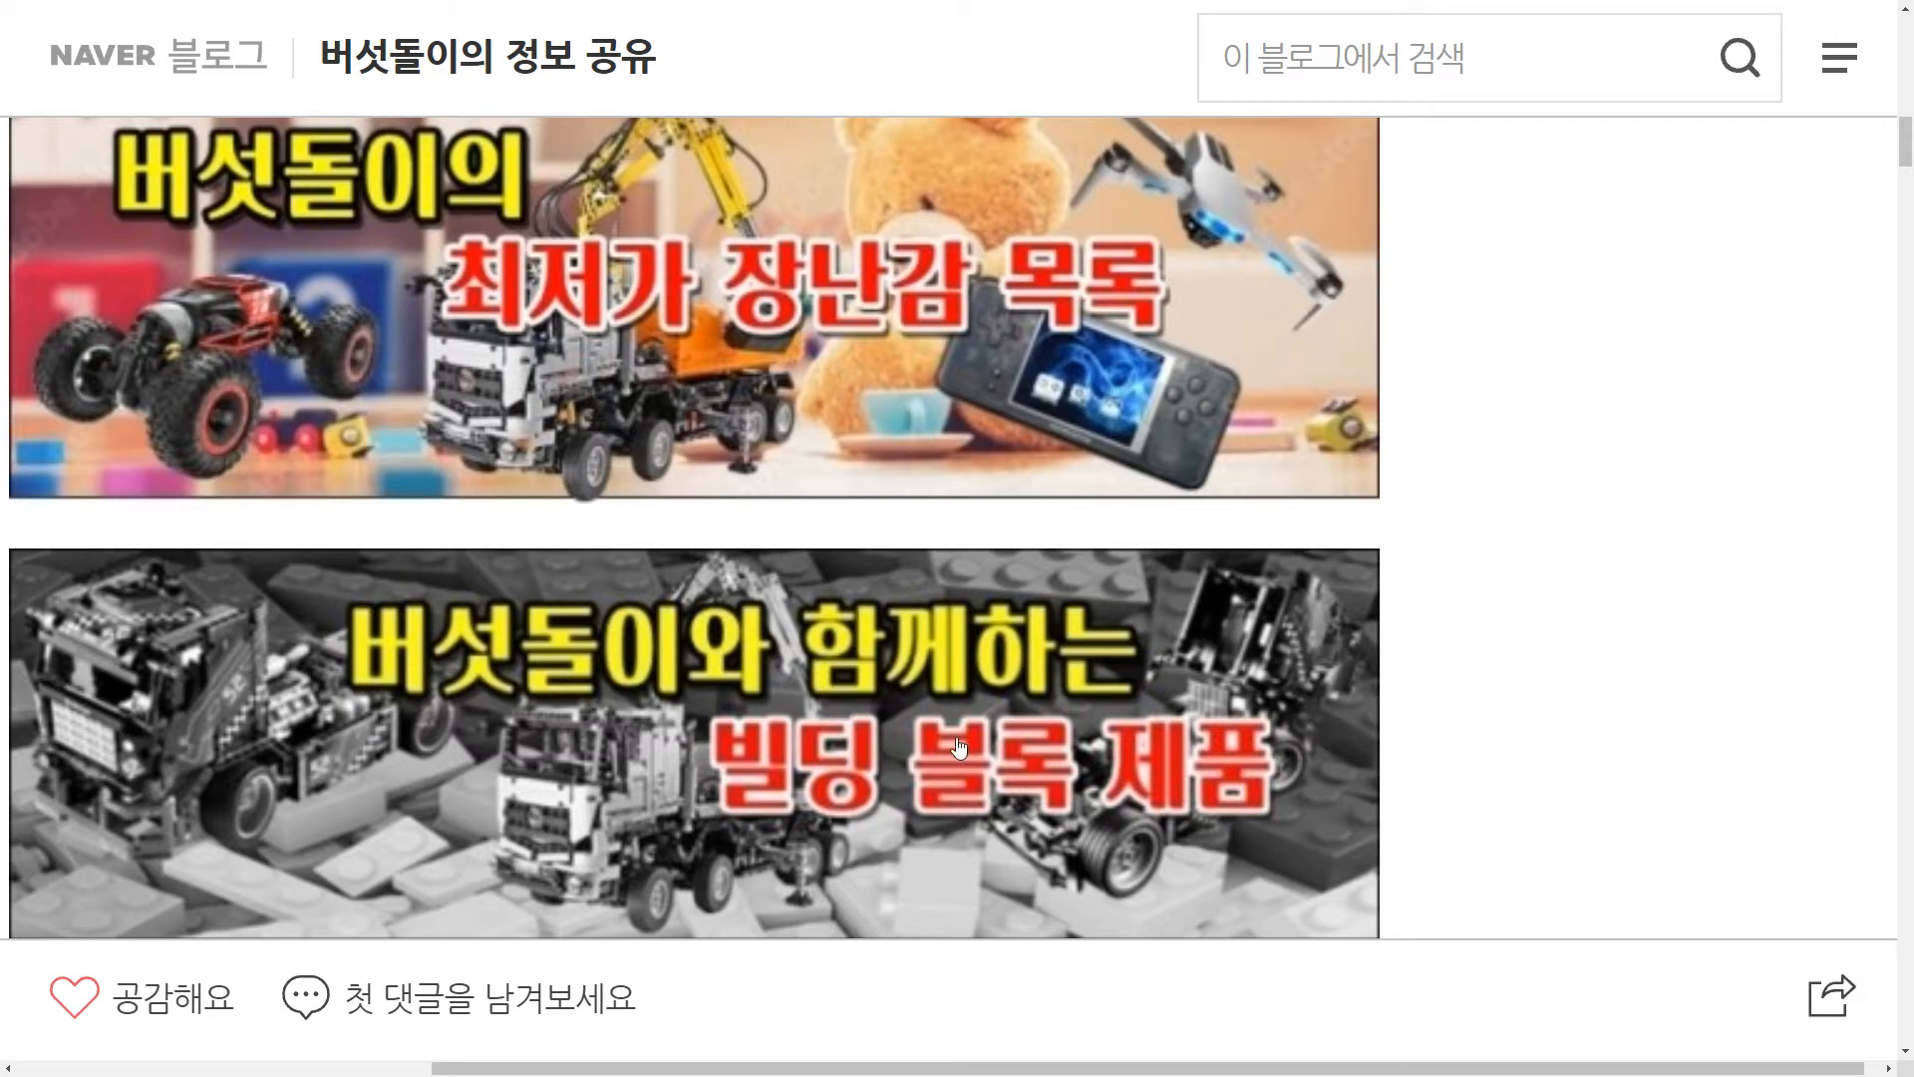
scroll(658, 571, "up", 1)
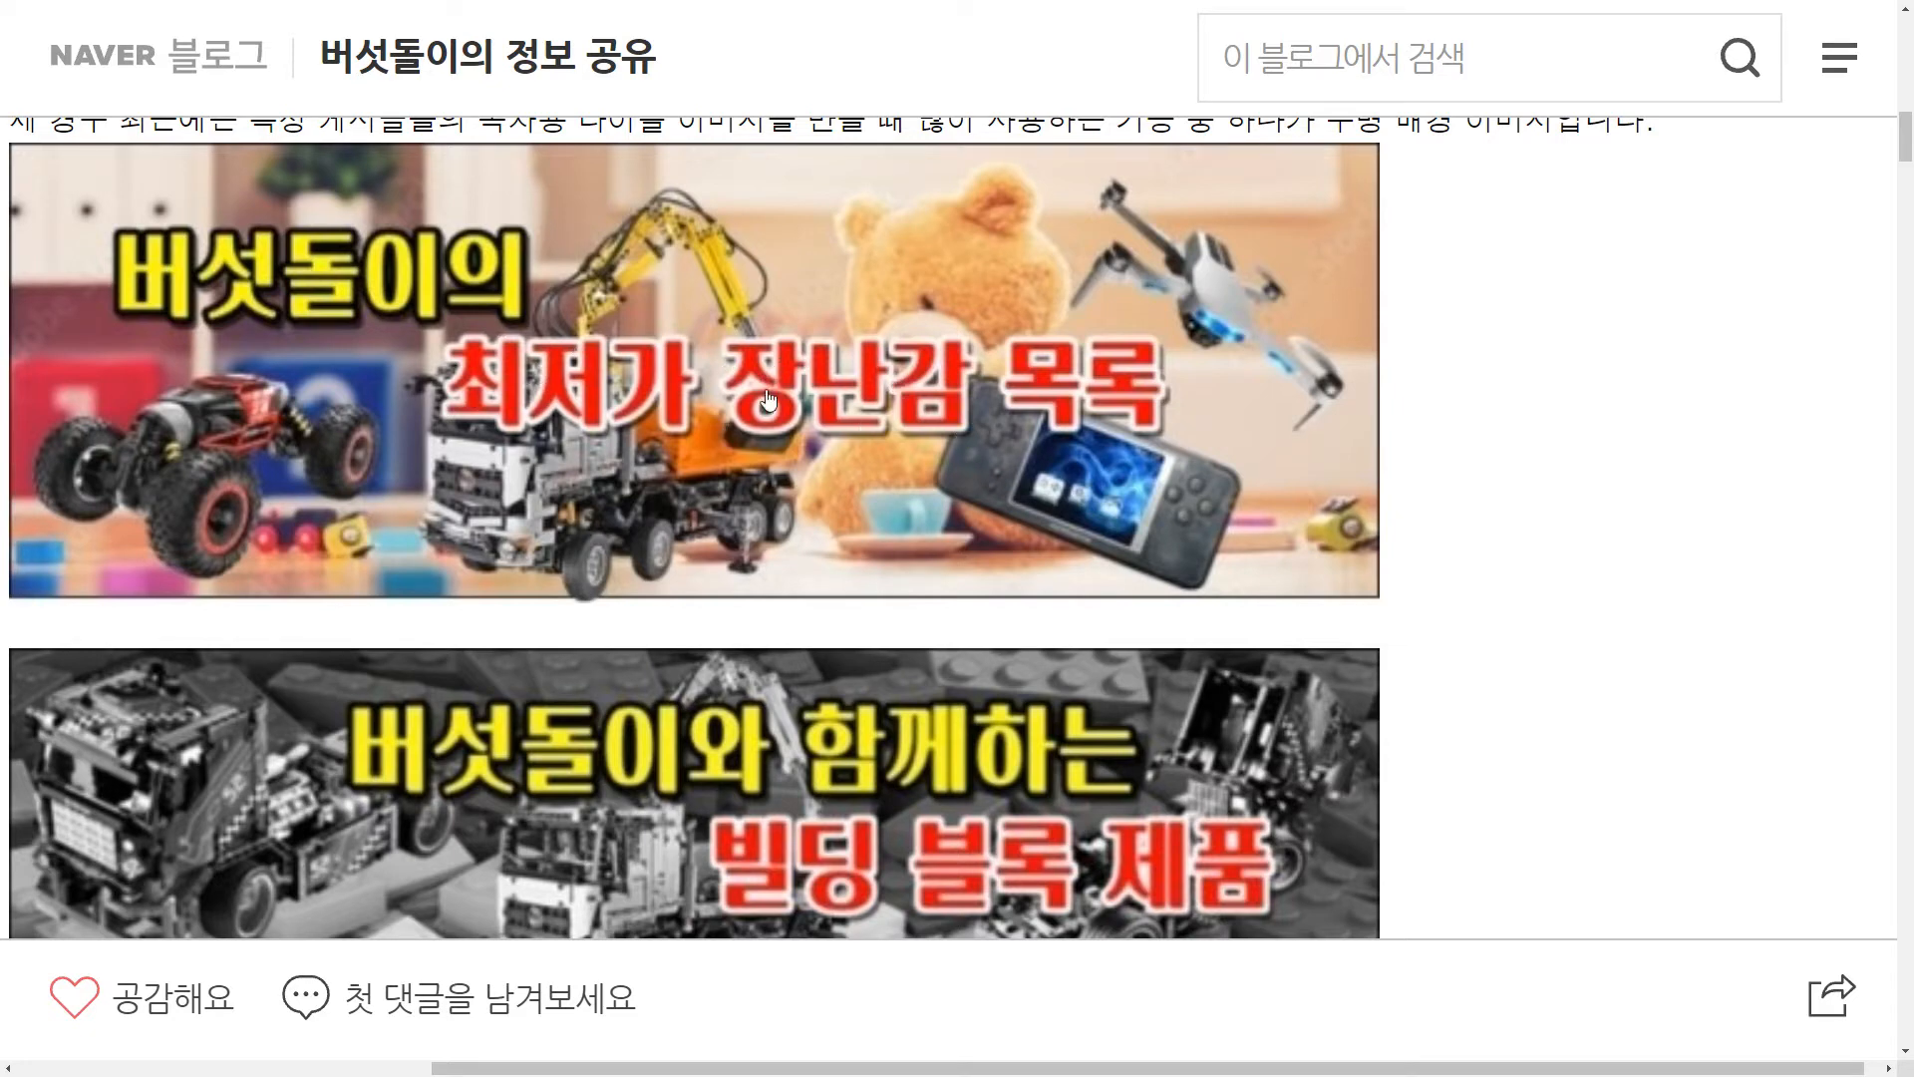
scroll(813, 450, "up", 4)
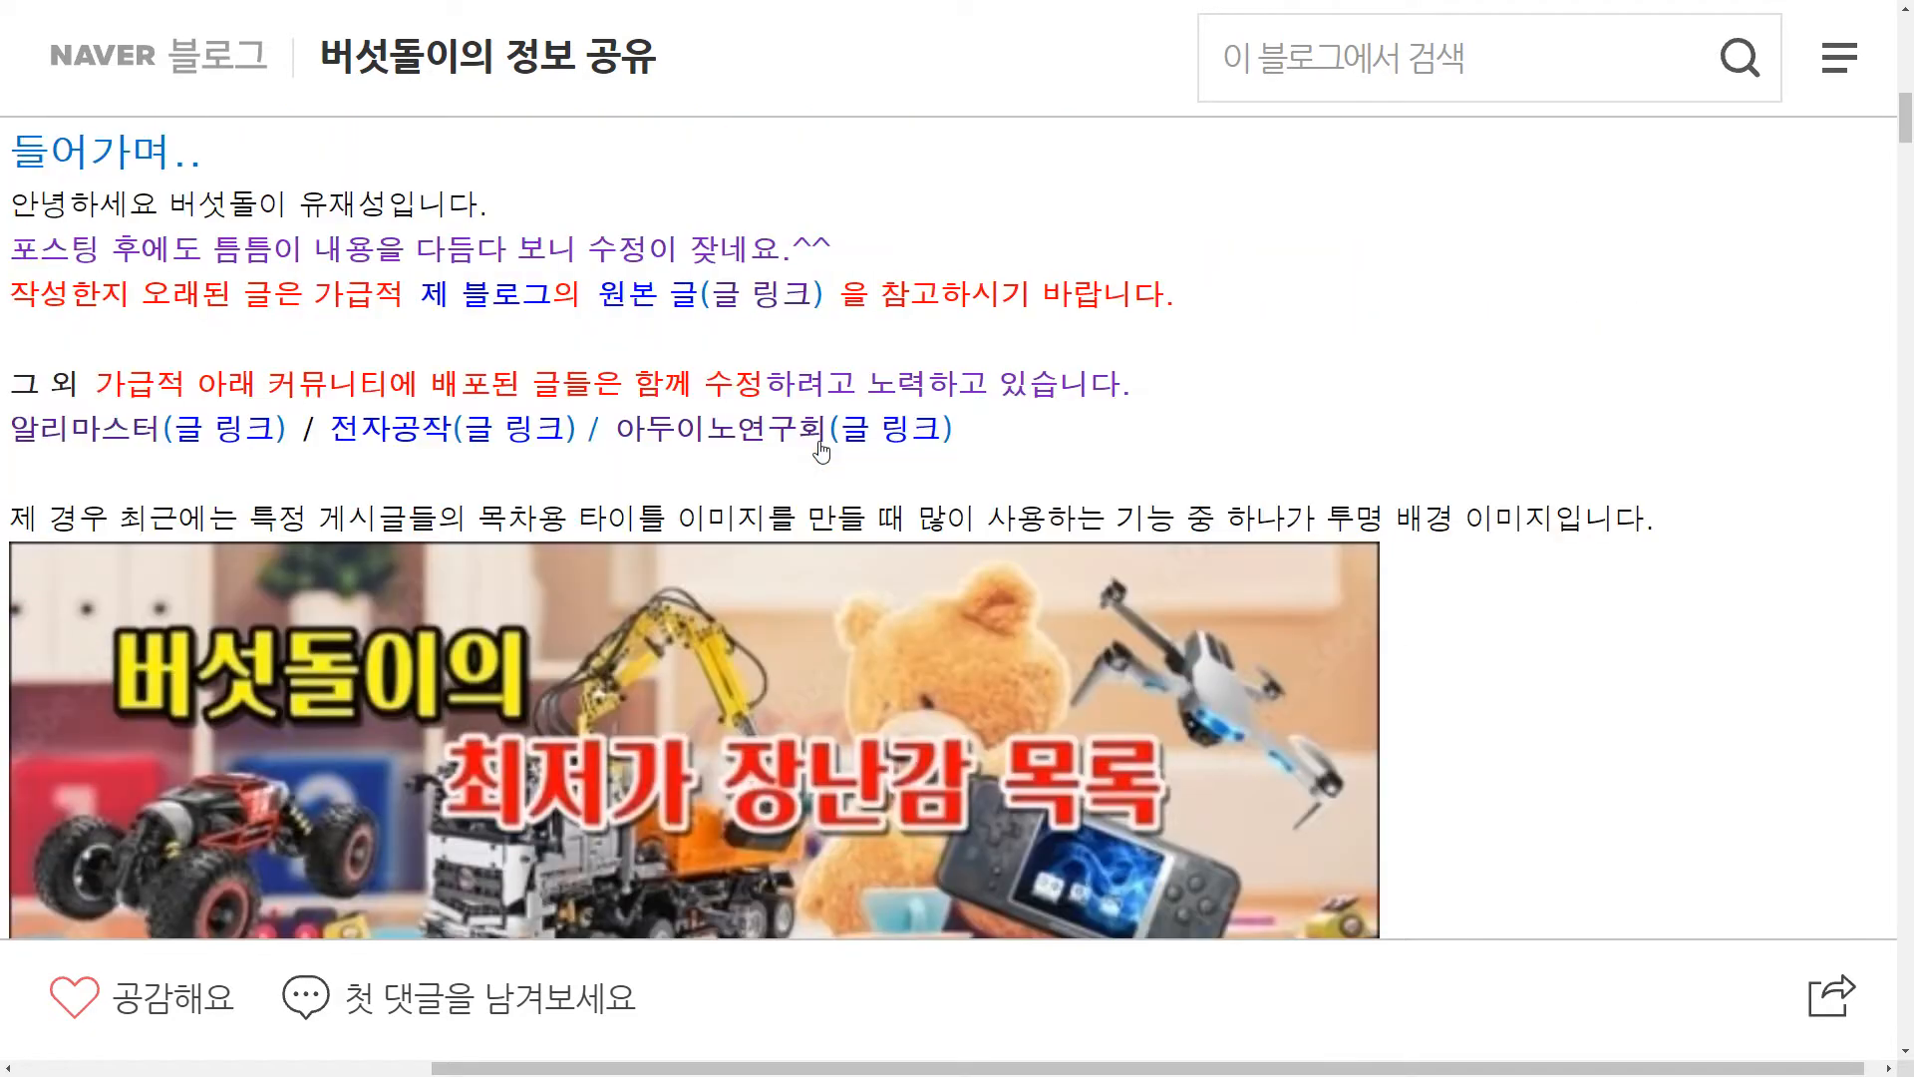
left_click_drag(1907, 129, 1906, 179)
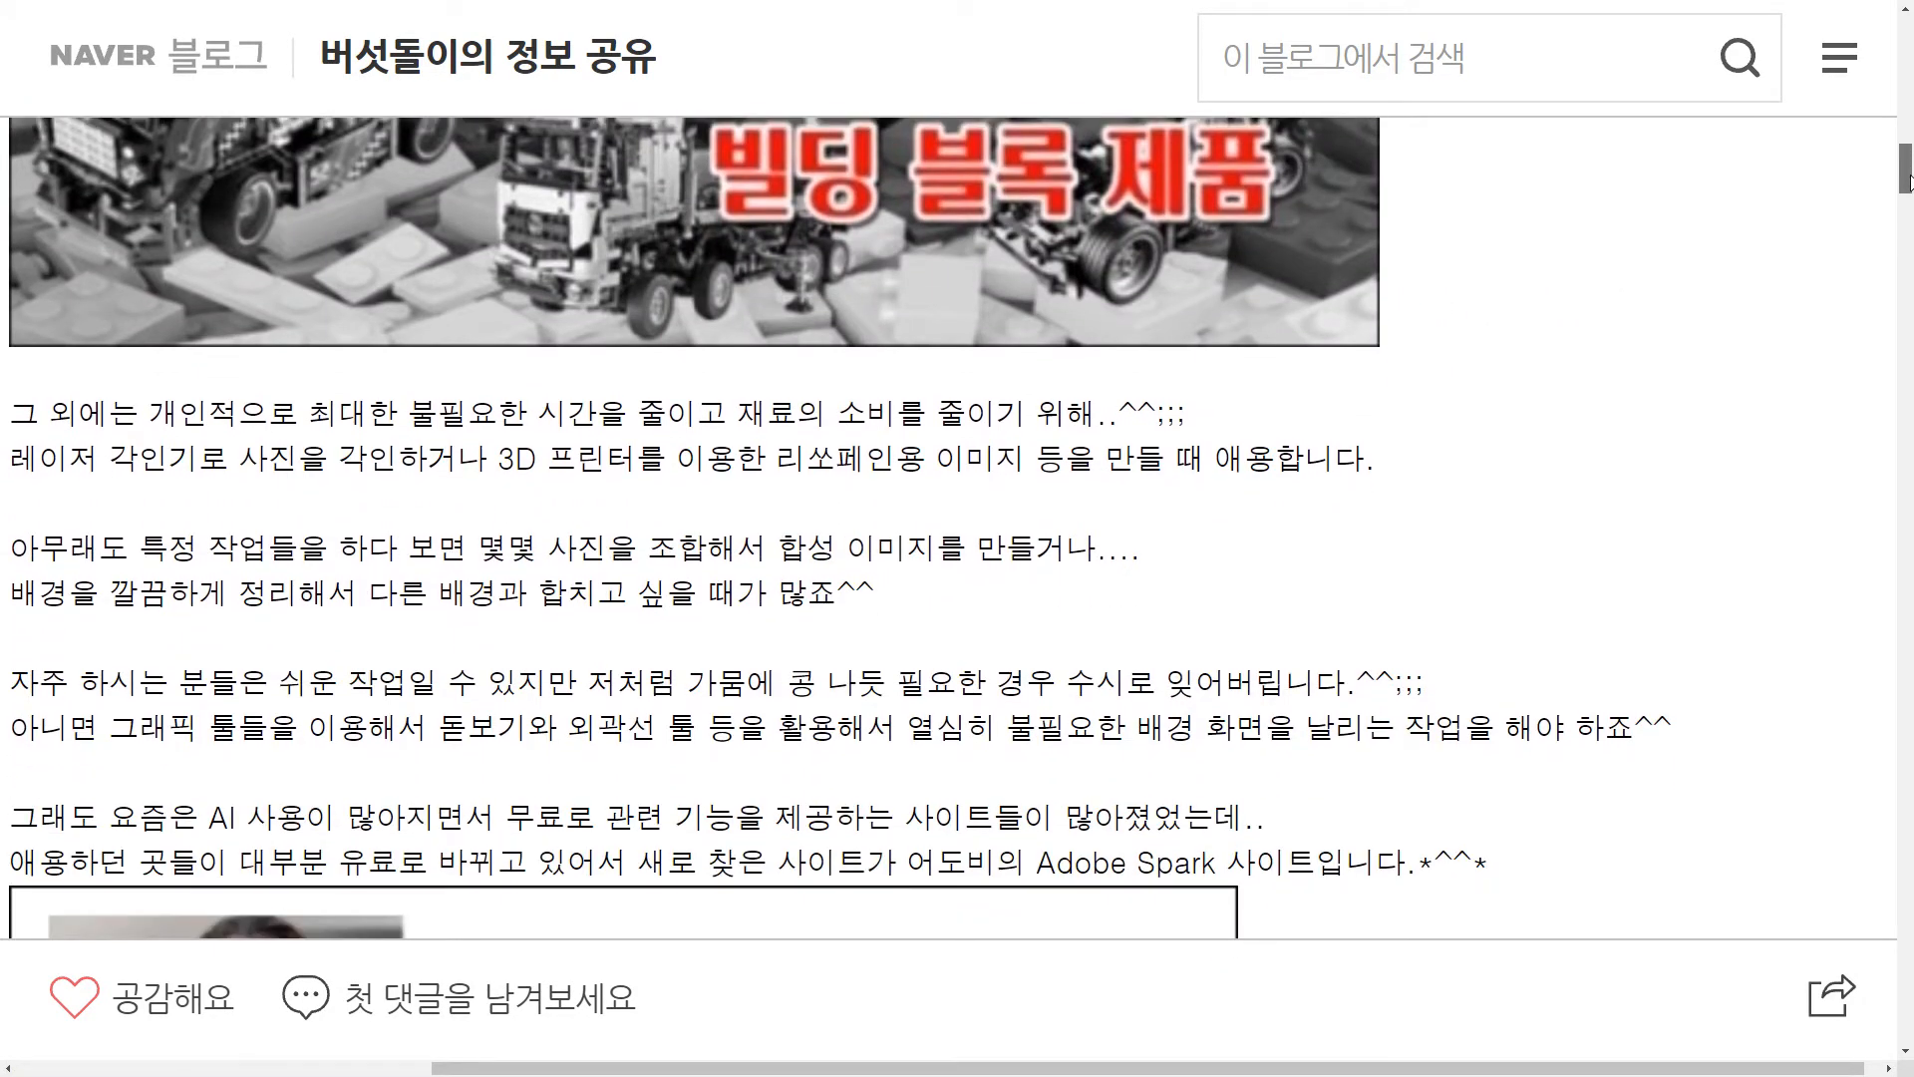
left_click_drag(1909, 181, 1907, 168)
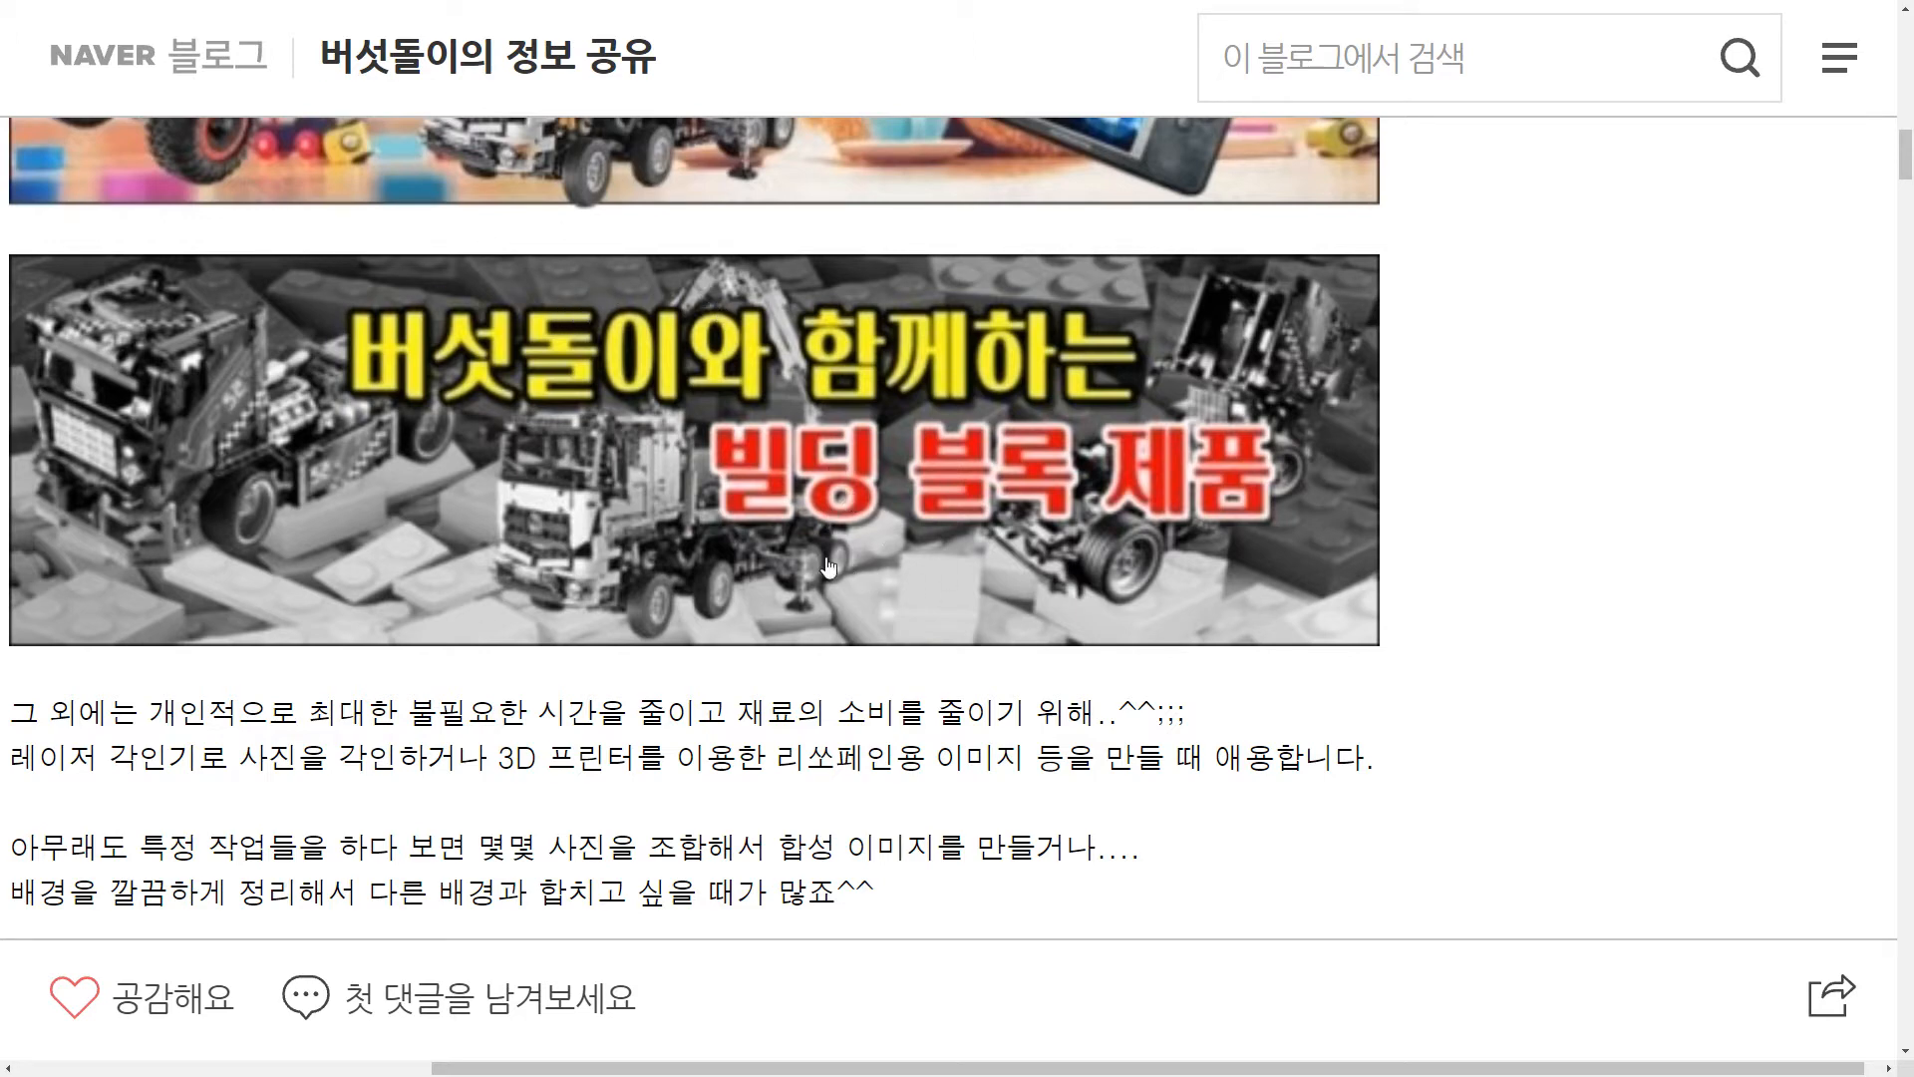
scroll(782, 441, "down", 1)
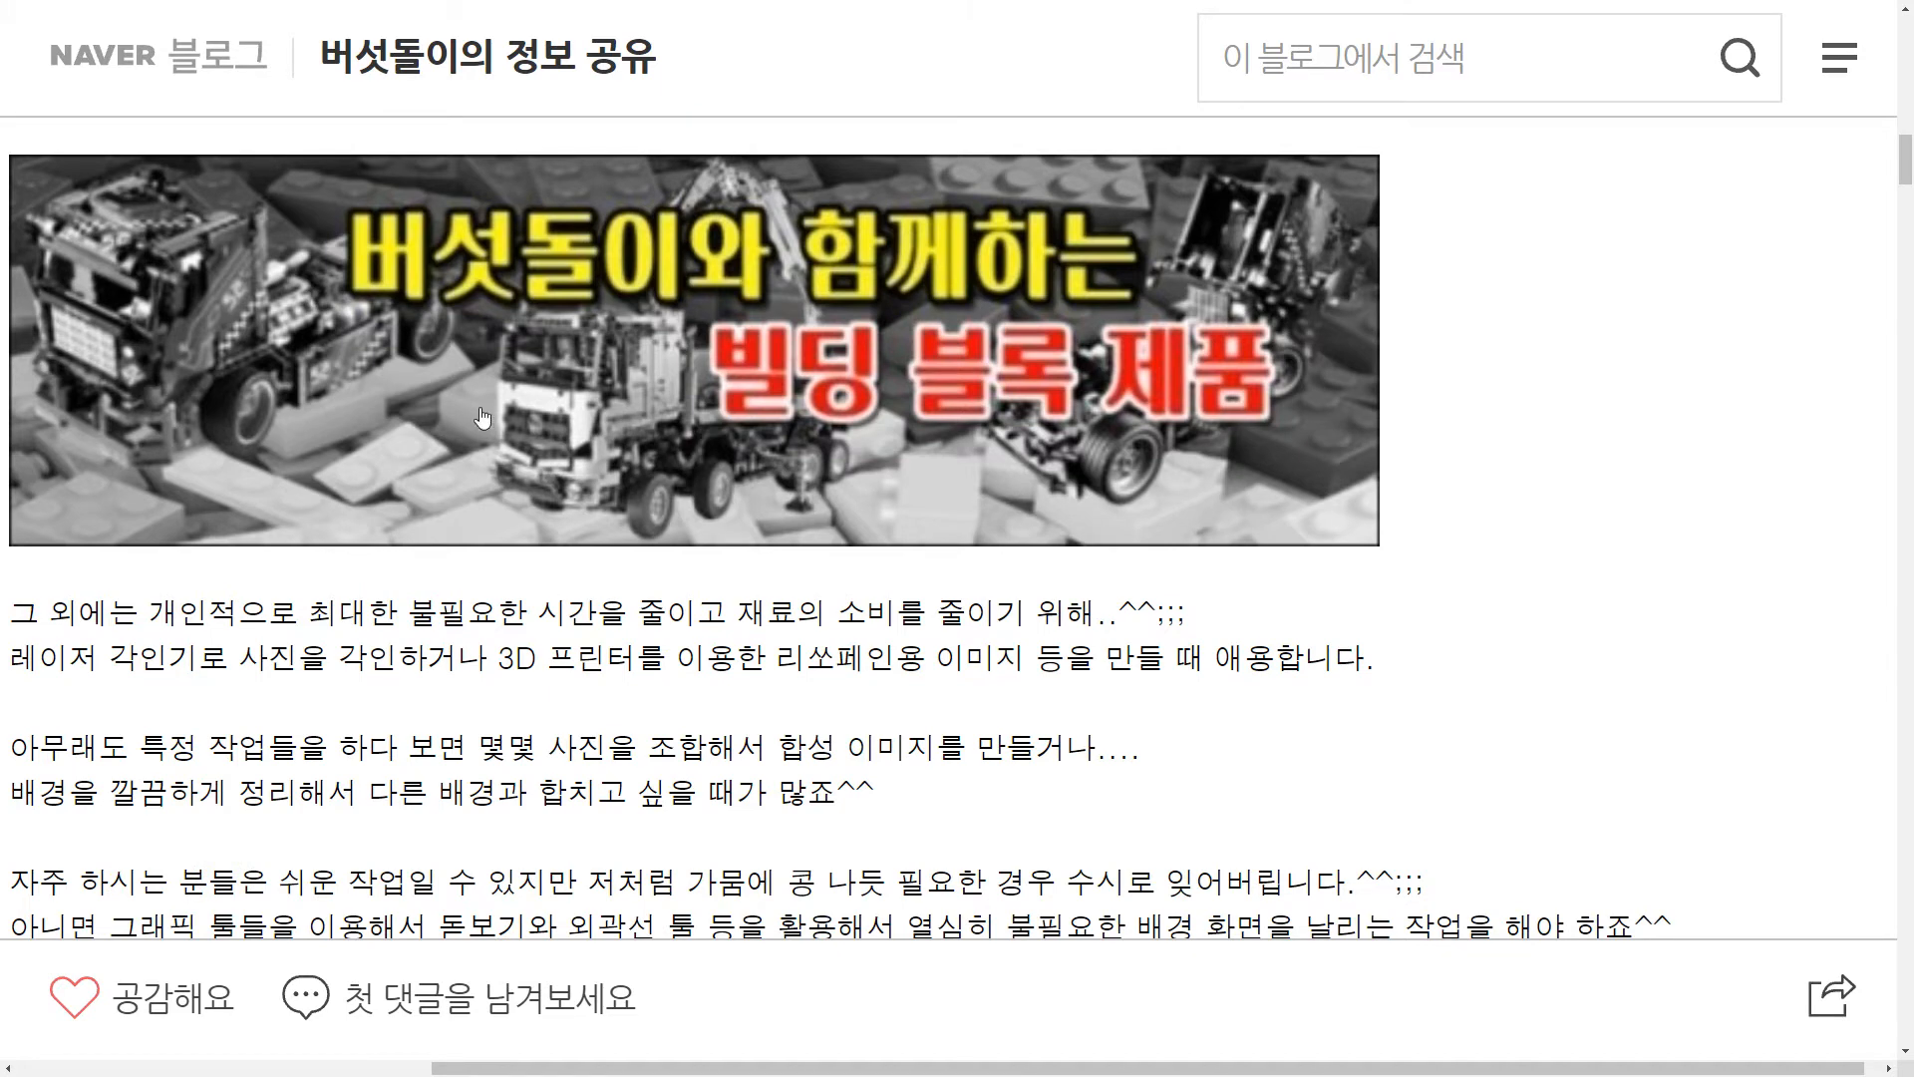
scroll(571, 384, "up", 2)
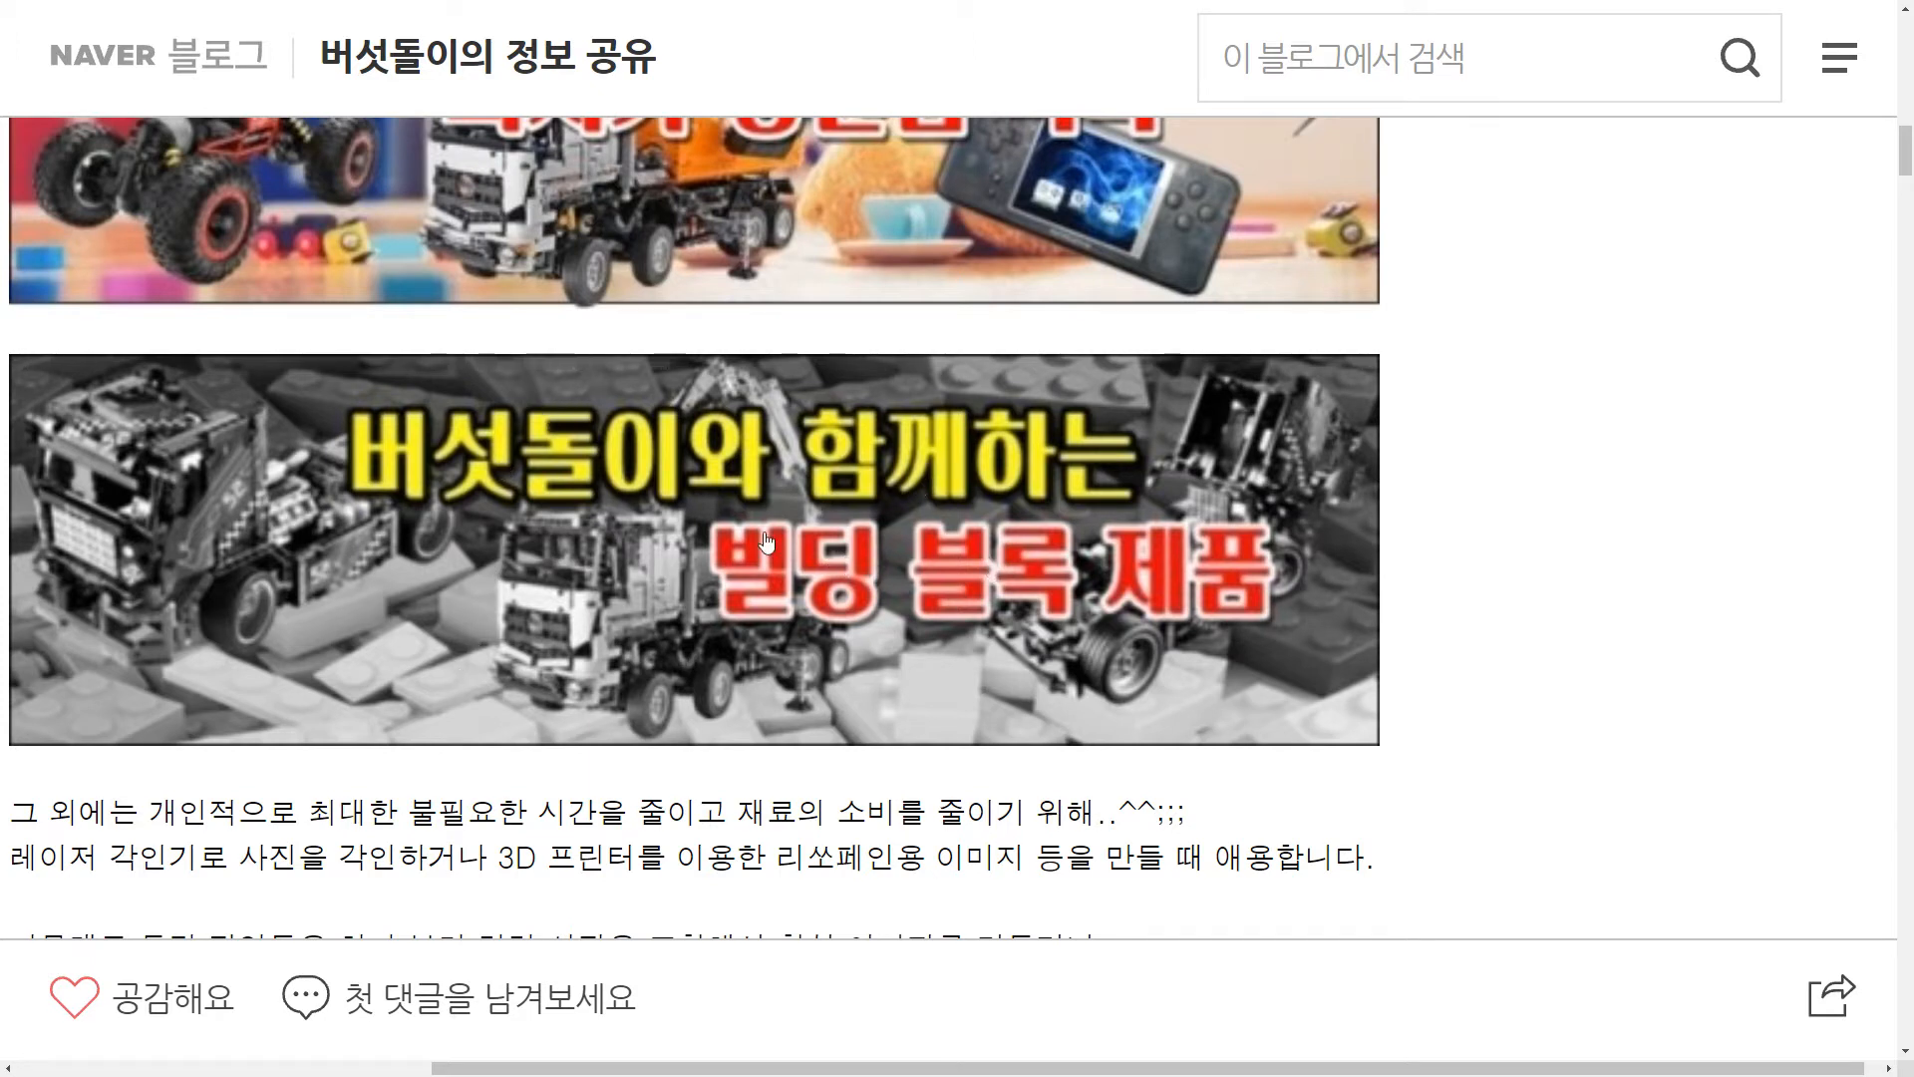
scroll(771, 533, "up", 2)
scroll(775, 525, "down", 6)
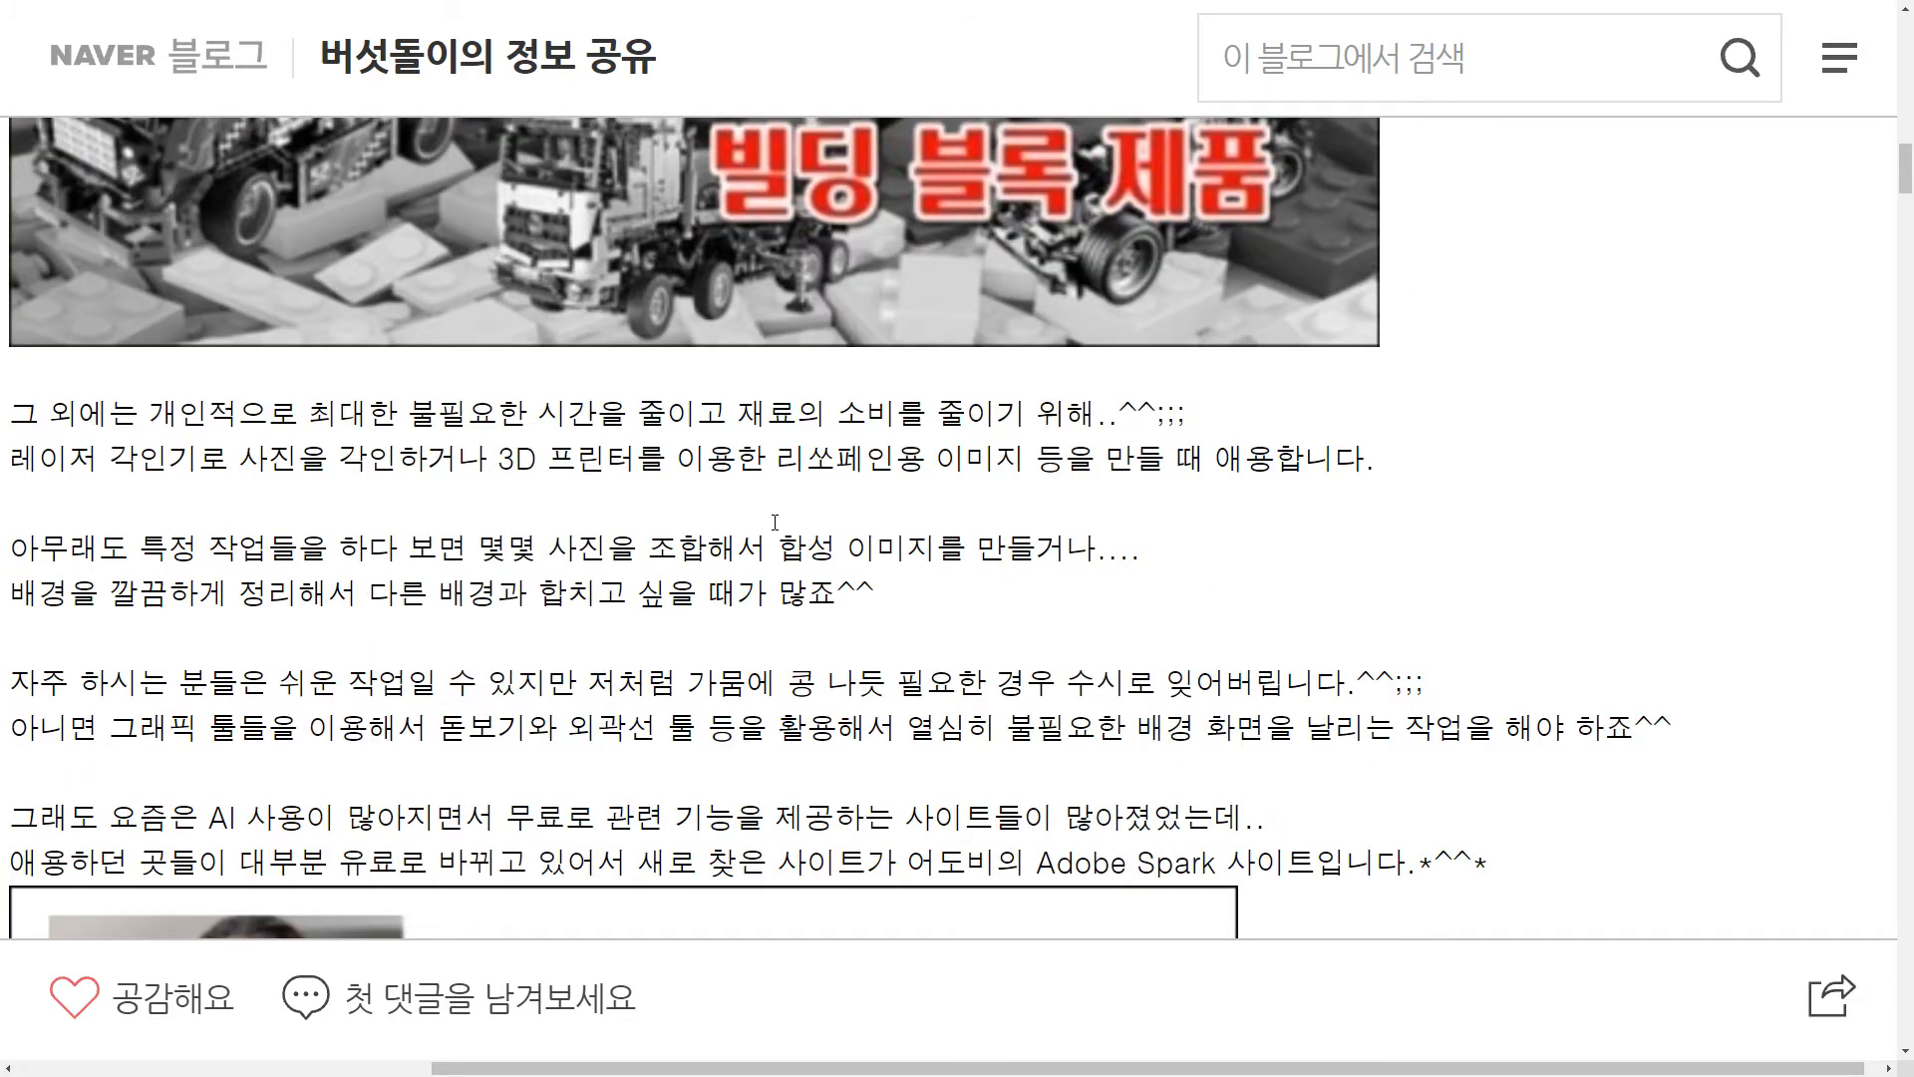
Review the Adobe Spark introduction image and the summary of how to make a transparent background.
scroll(774, 527, "down", 7)
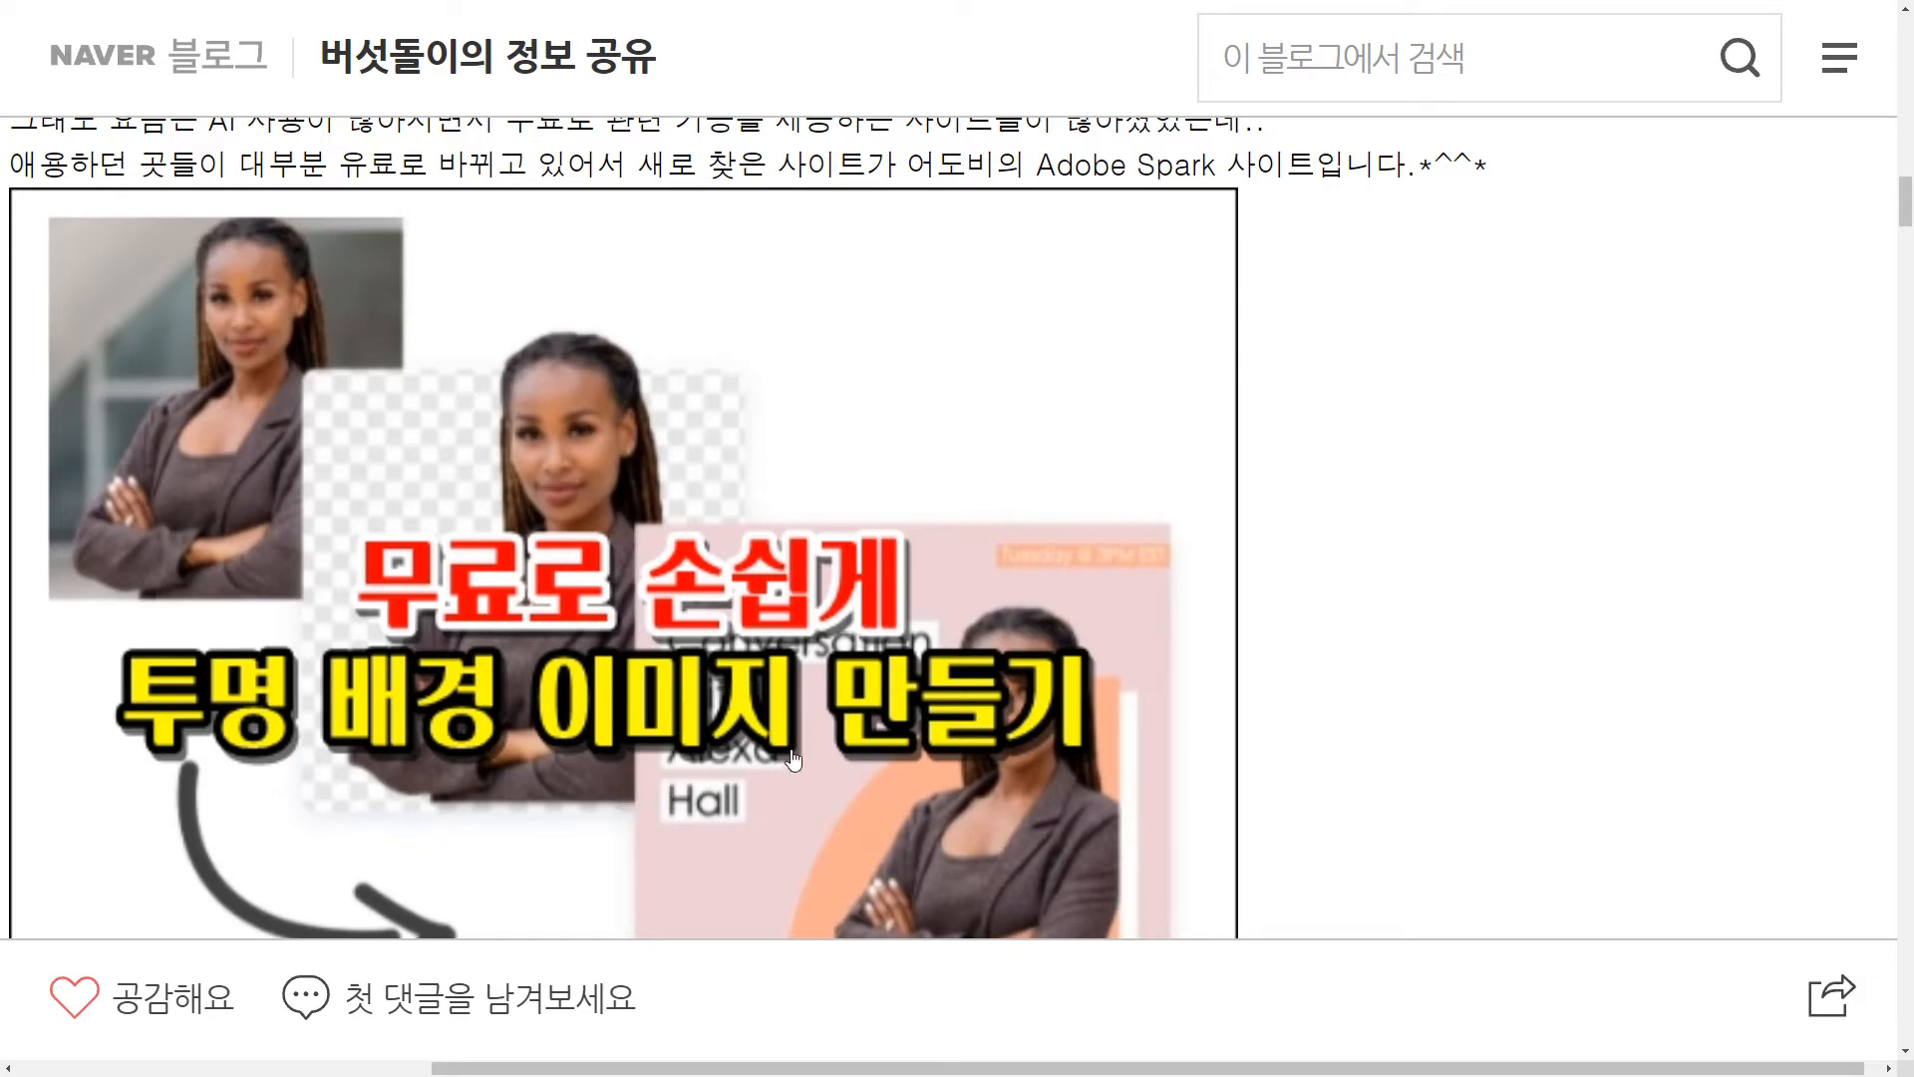
scroll(787, 765, "down", 3)
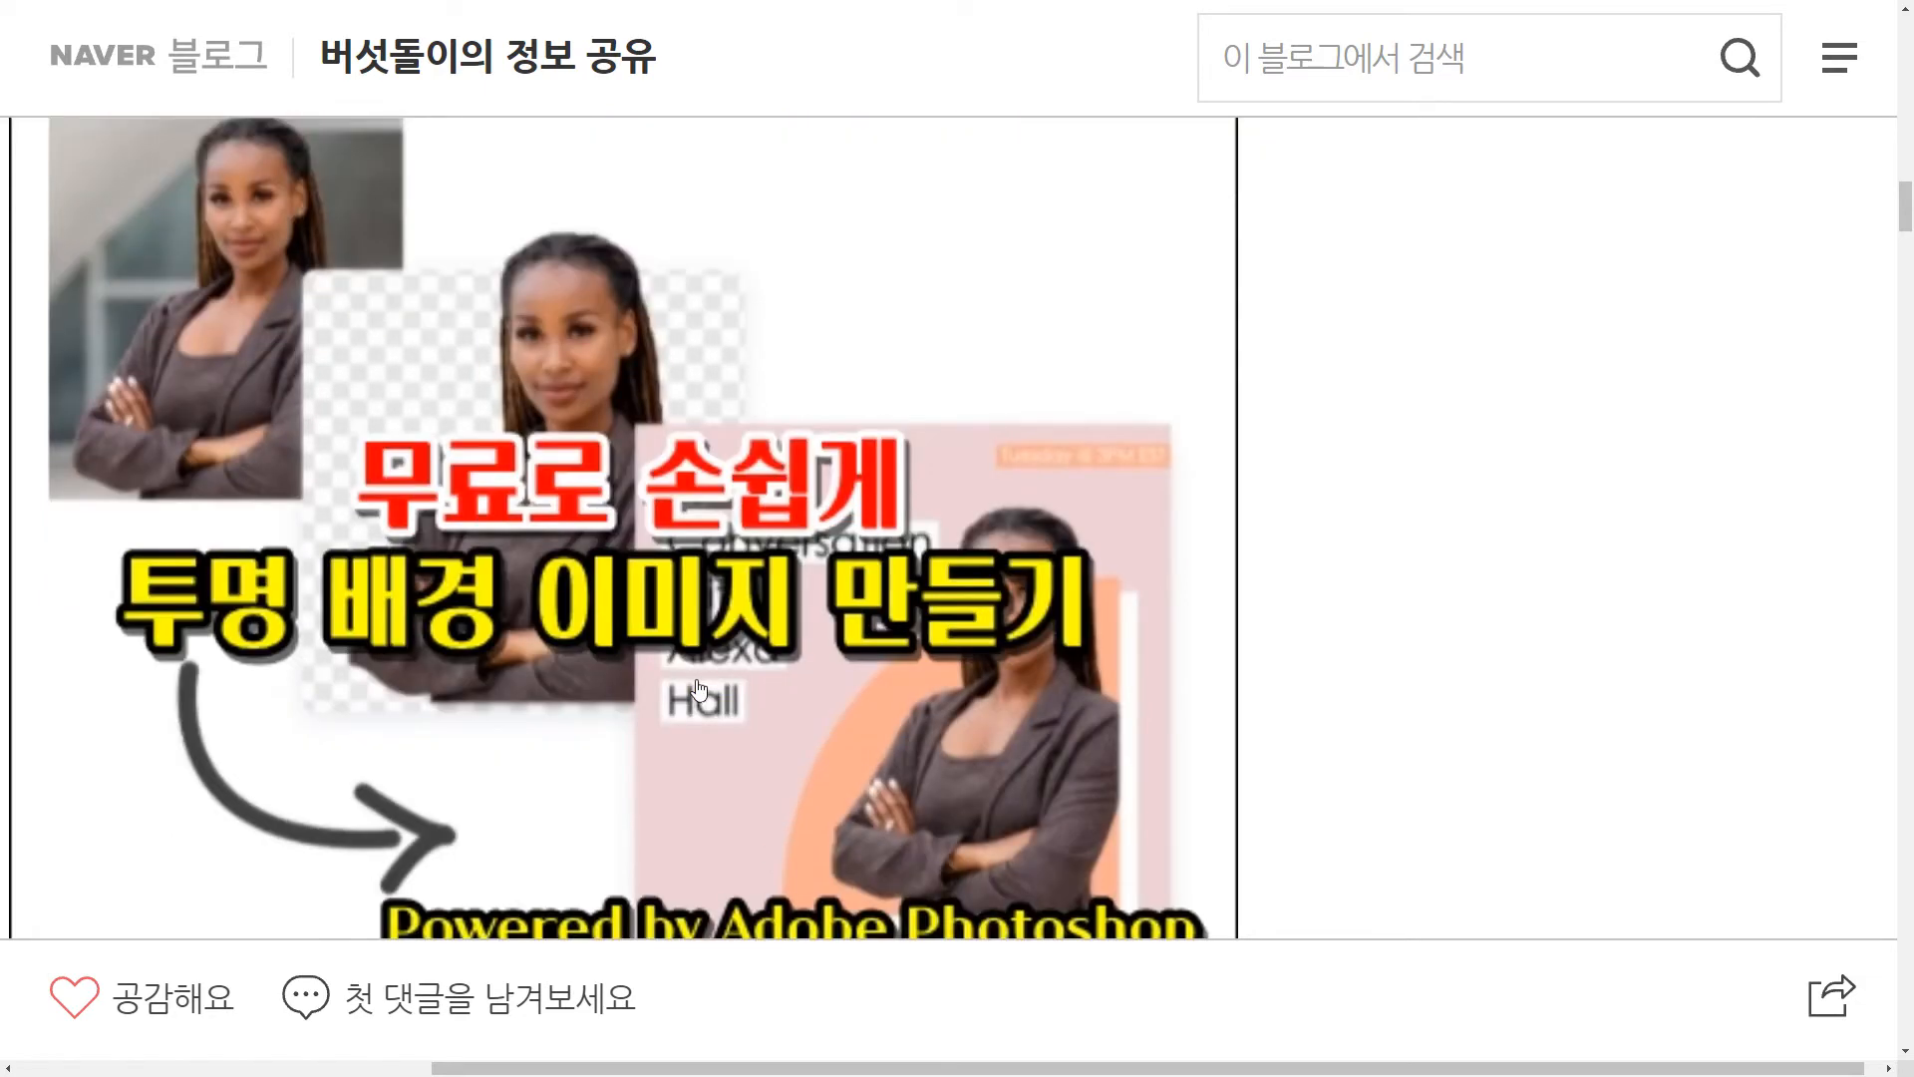
scroll(454, 491, "up", 2)
scroll(641, 577, "down", 5)
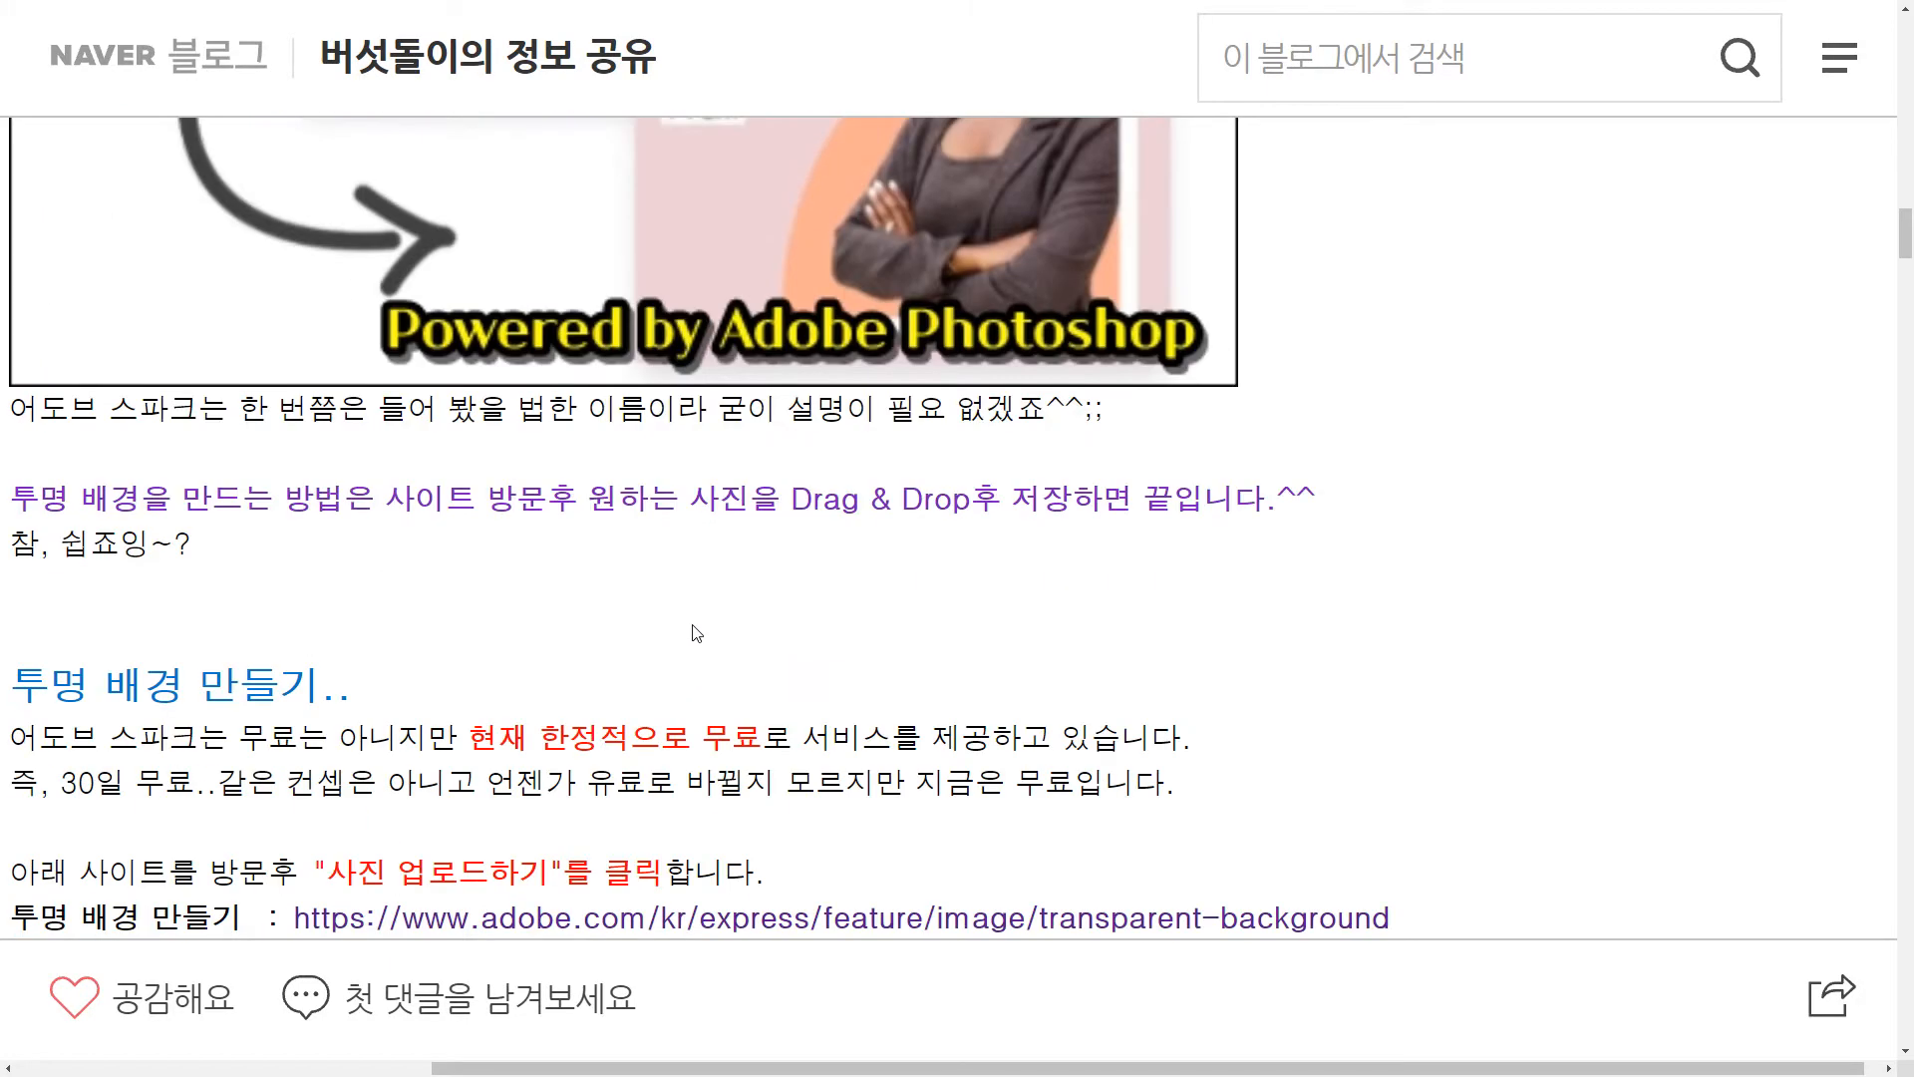
scroll(678, 631, "up", 2)
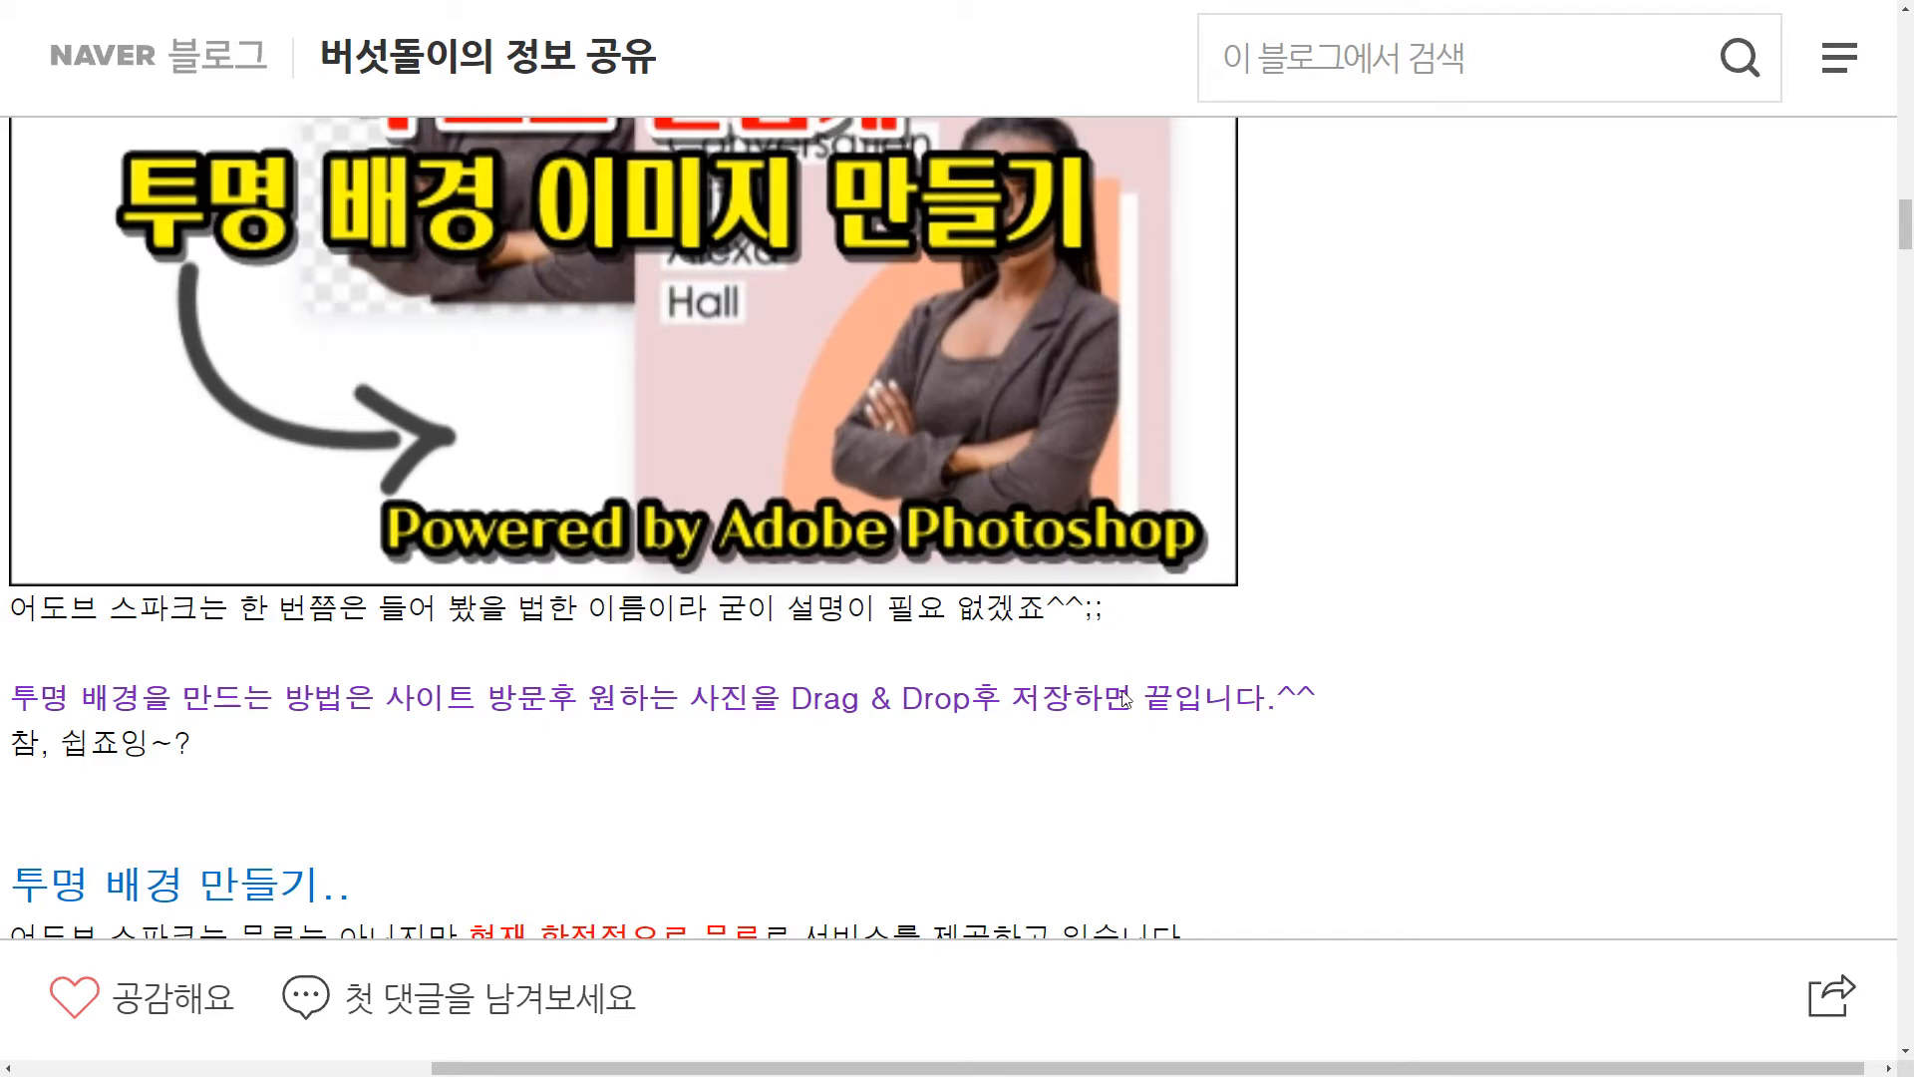
scroll(1140, 684, "down", 6)
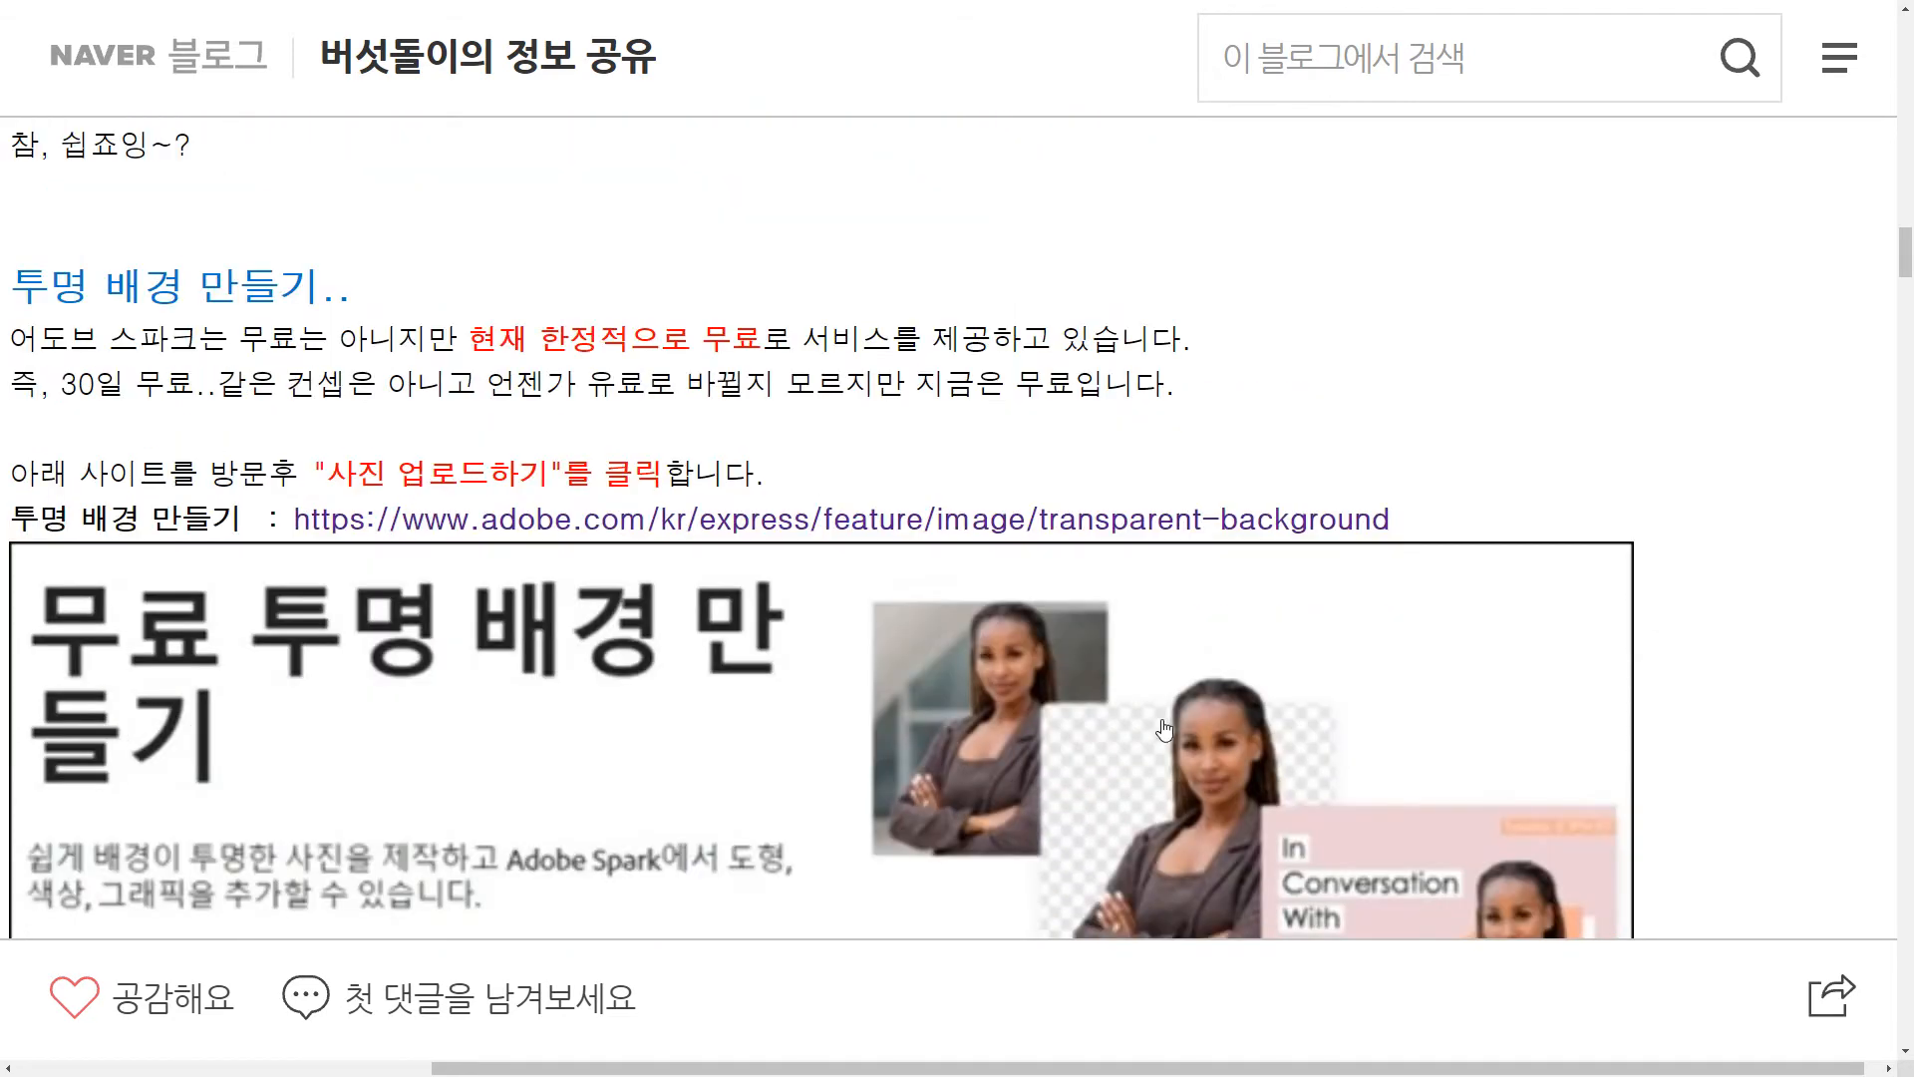
Highlight the words about the limited free service in the "투명 배경 만들기" section and review its Adobe link.
left_click_drag(464, 326, 784, 337)
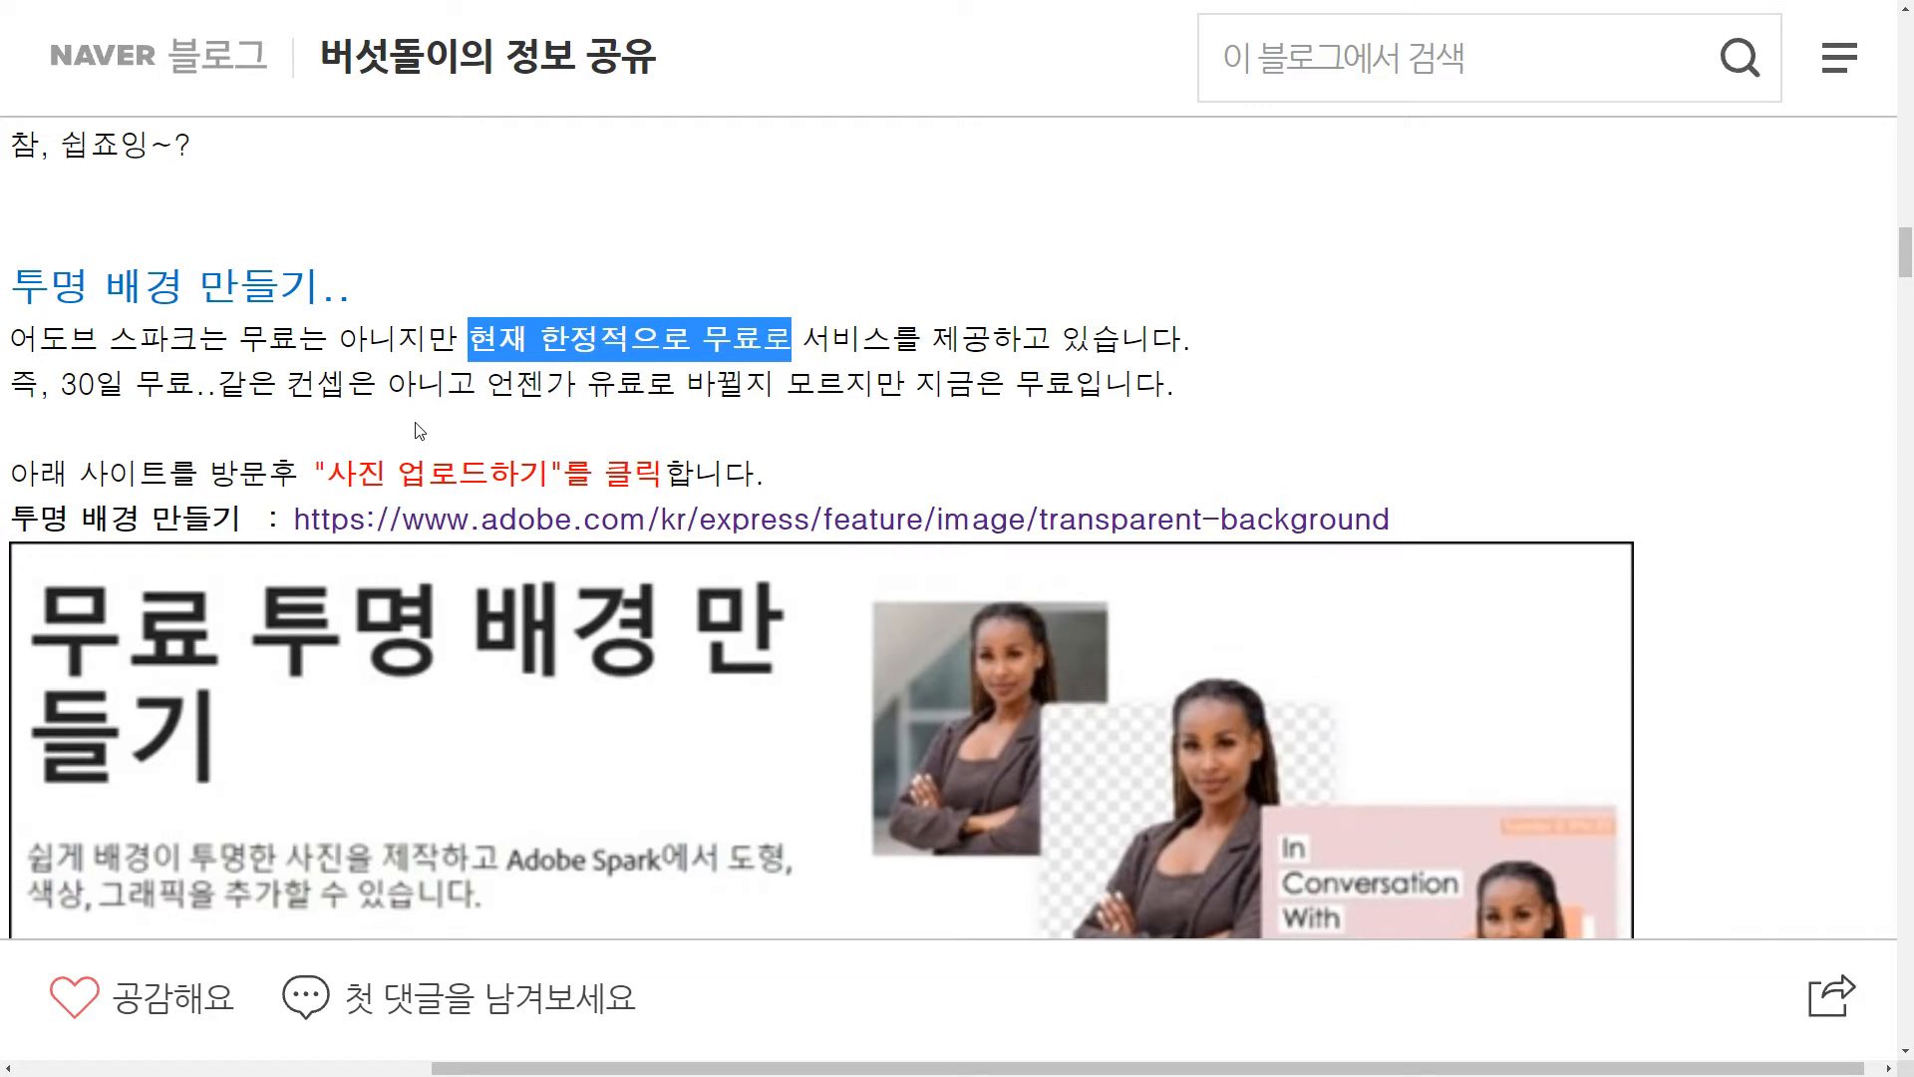
left_click(617, 409)
left_click_drag(477, 336, 600, 339)
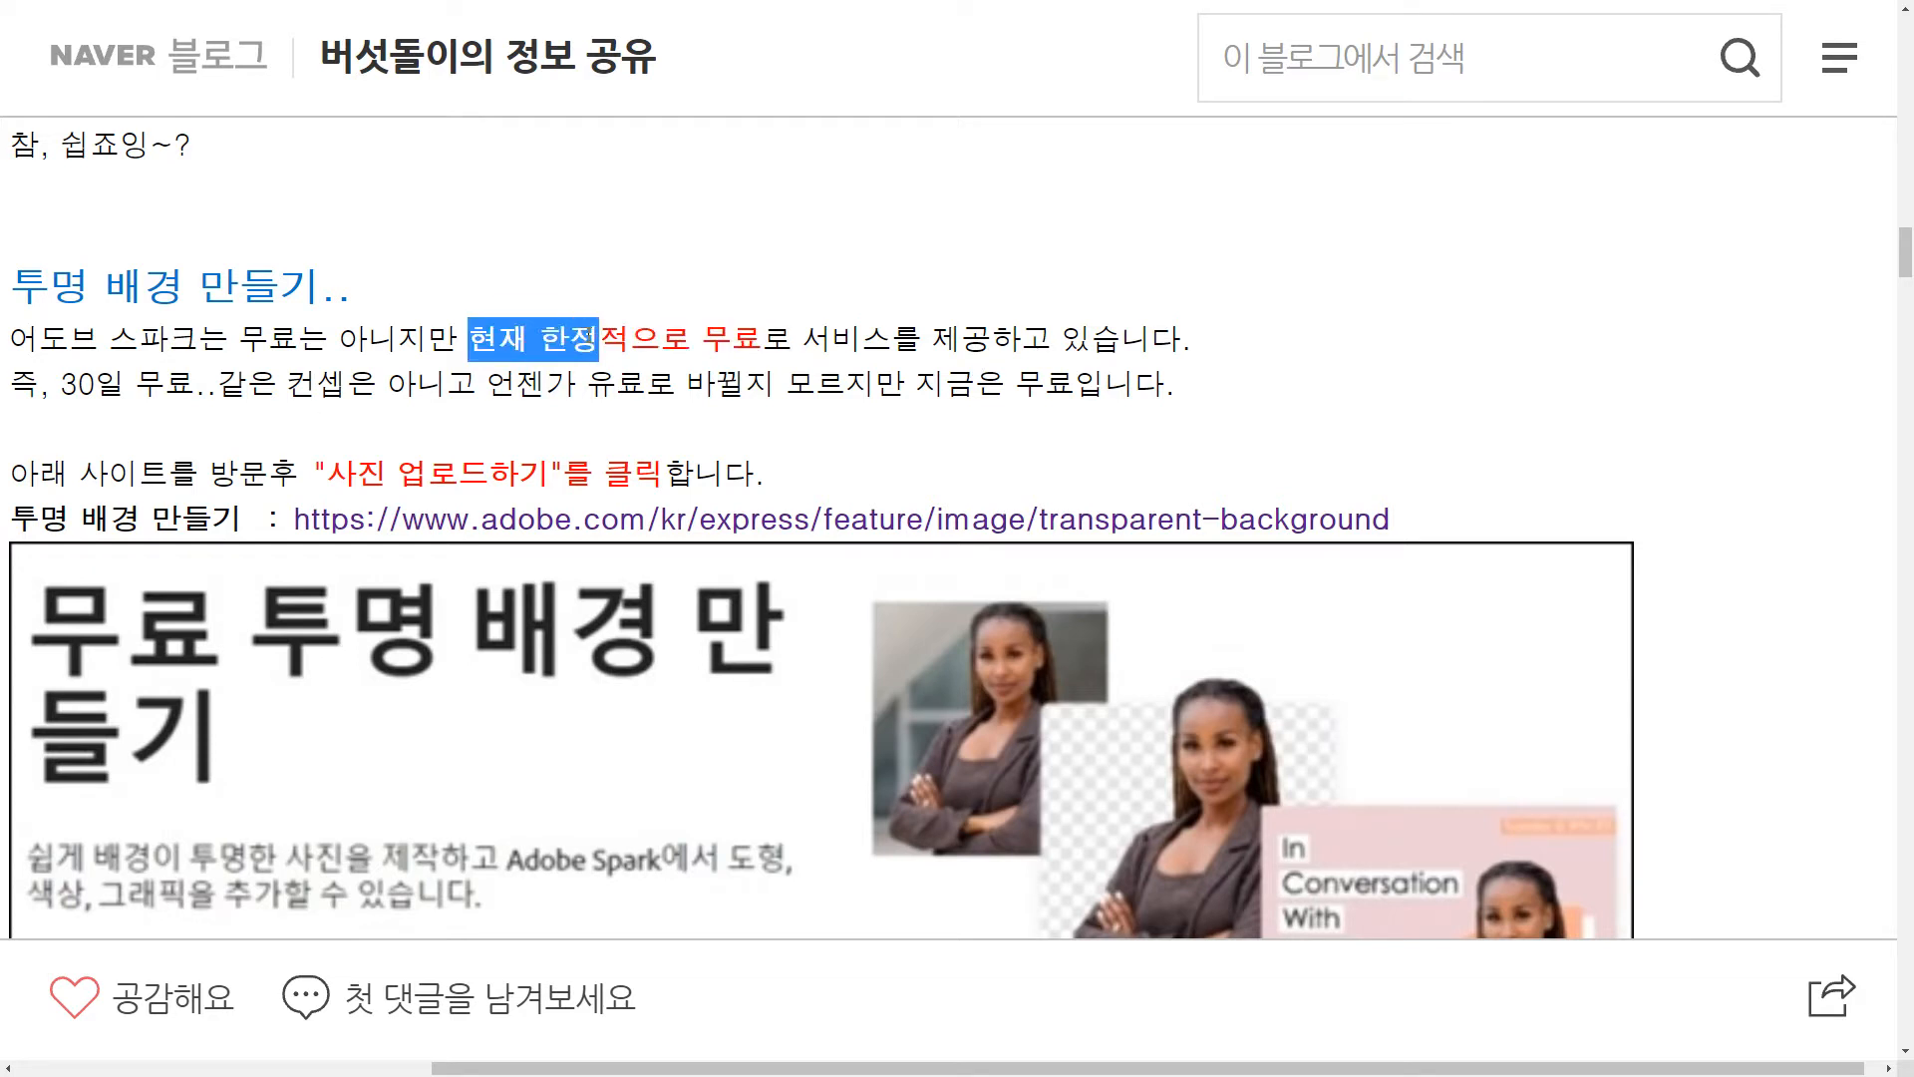
left_click(695, 387)
left_click_drag(544, 352, 744, 352)
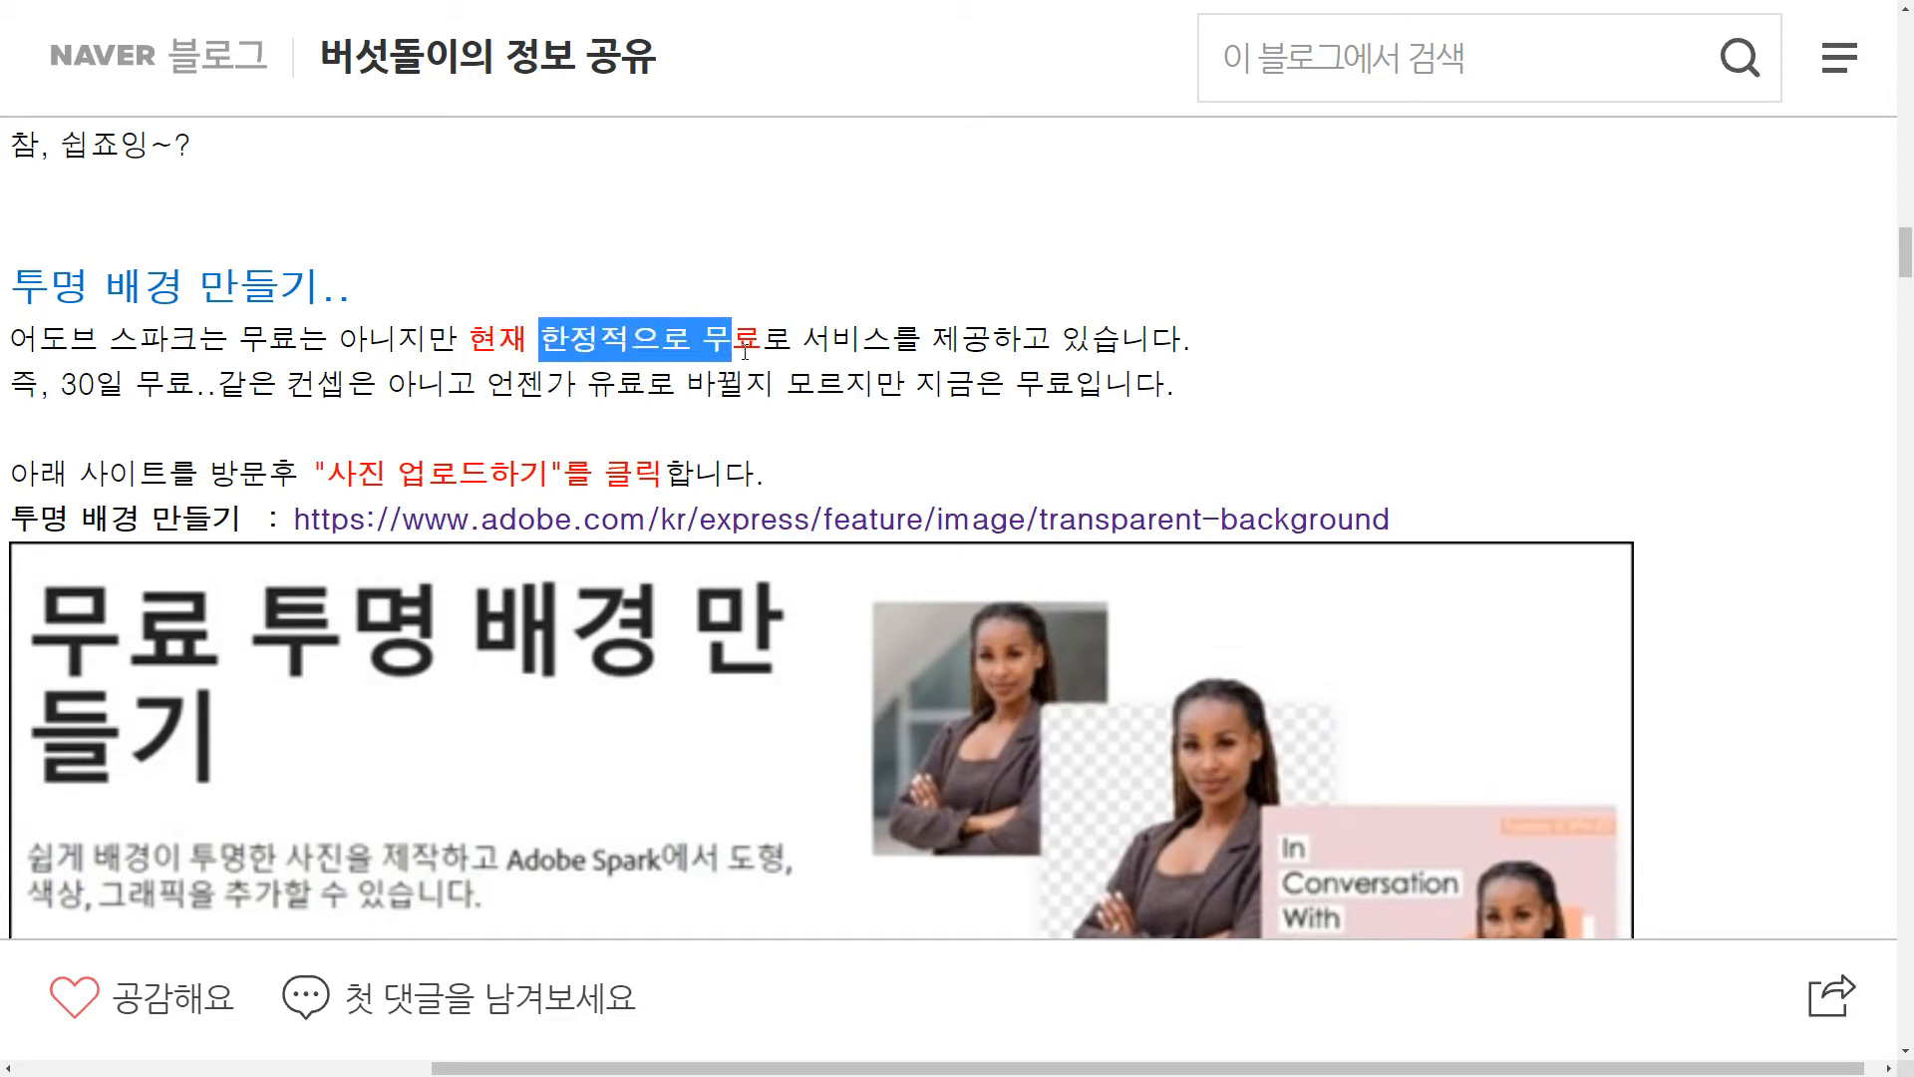
scroll(871, 379, "down", 1)
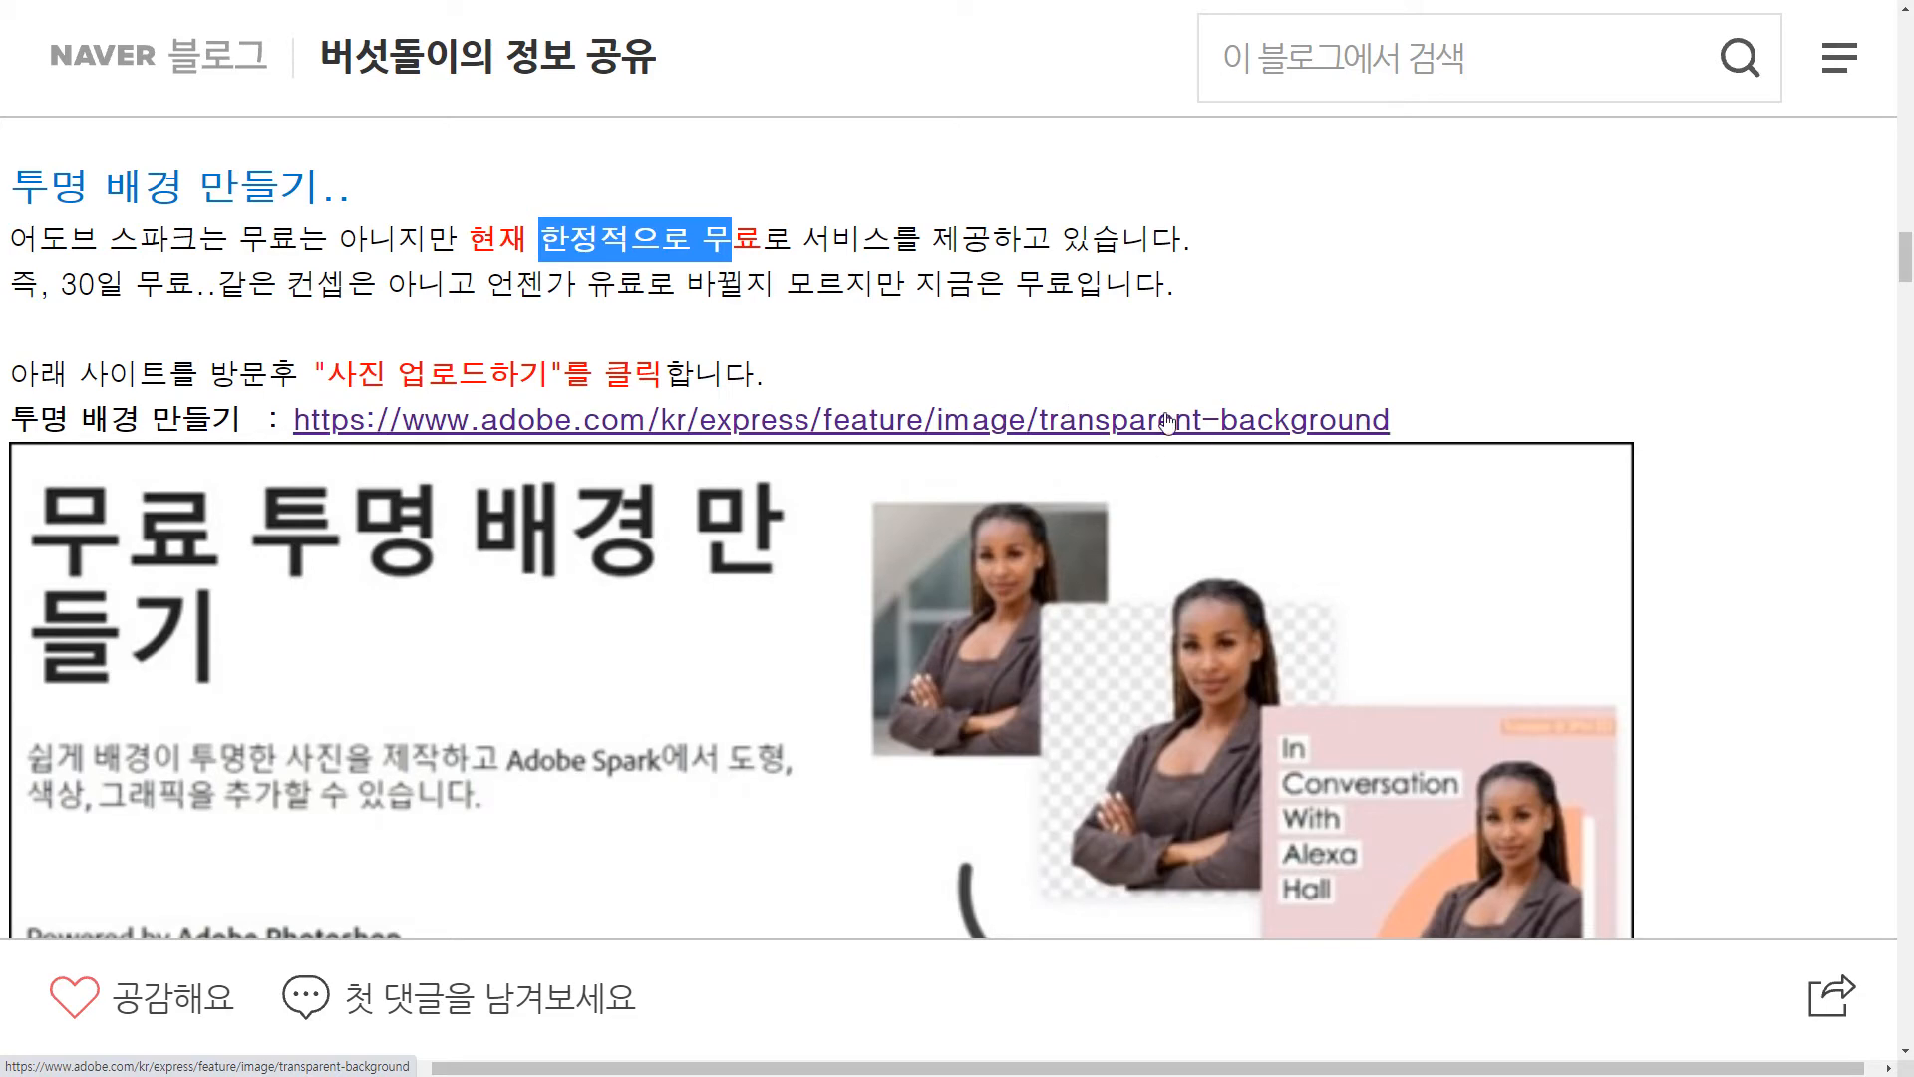
scroll(1177, 429, "down", 2)
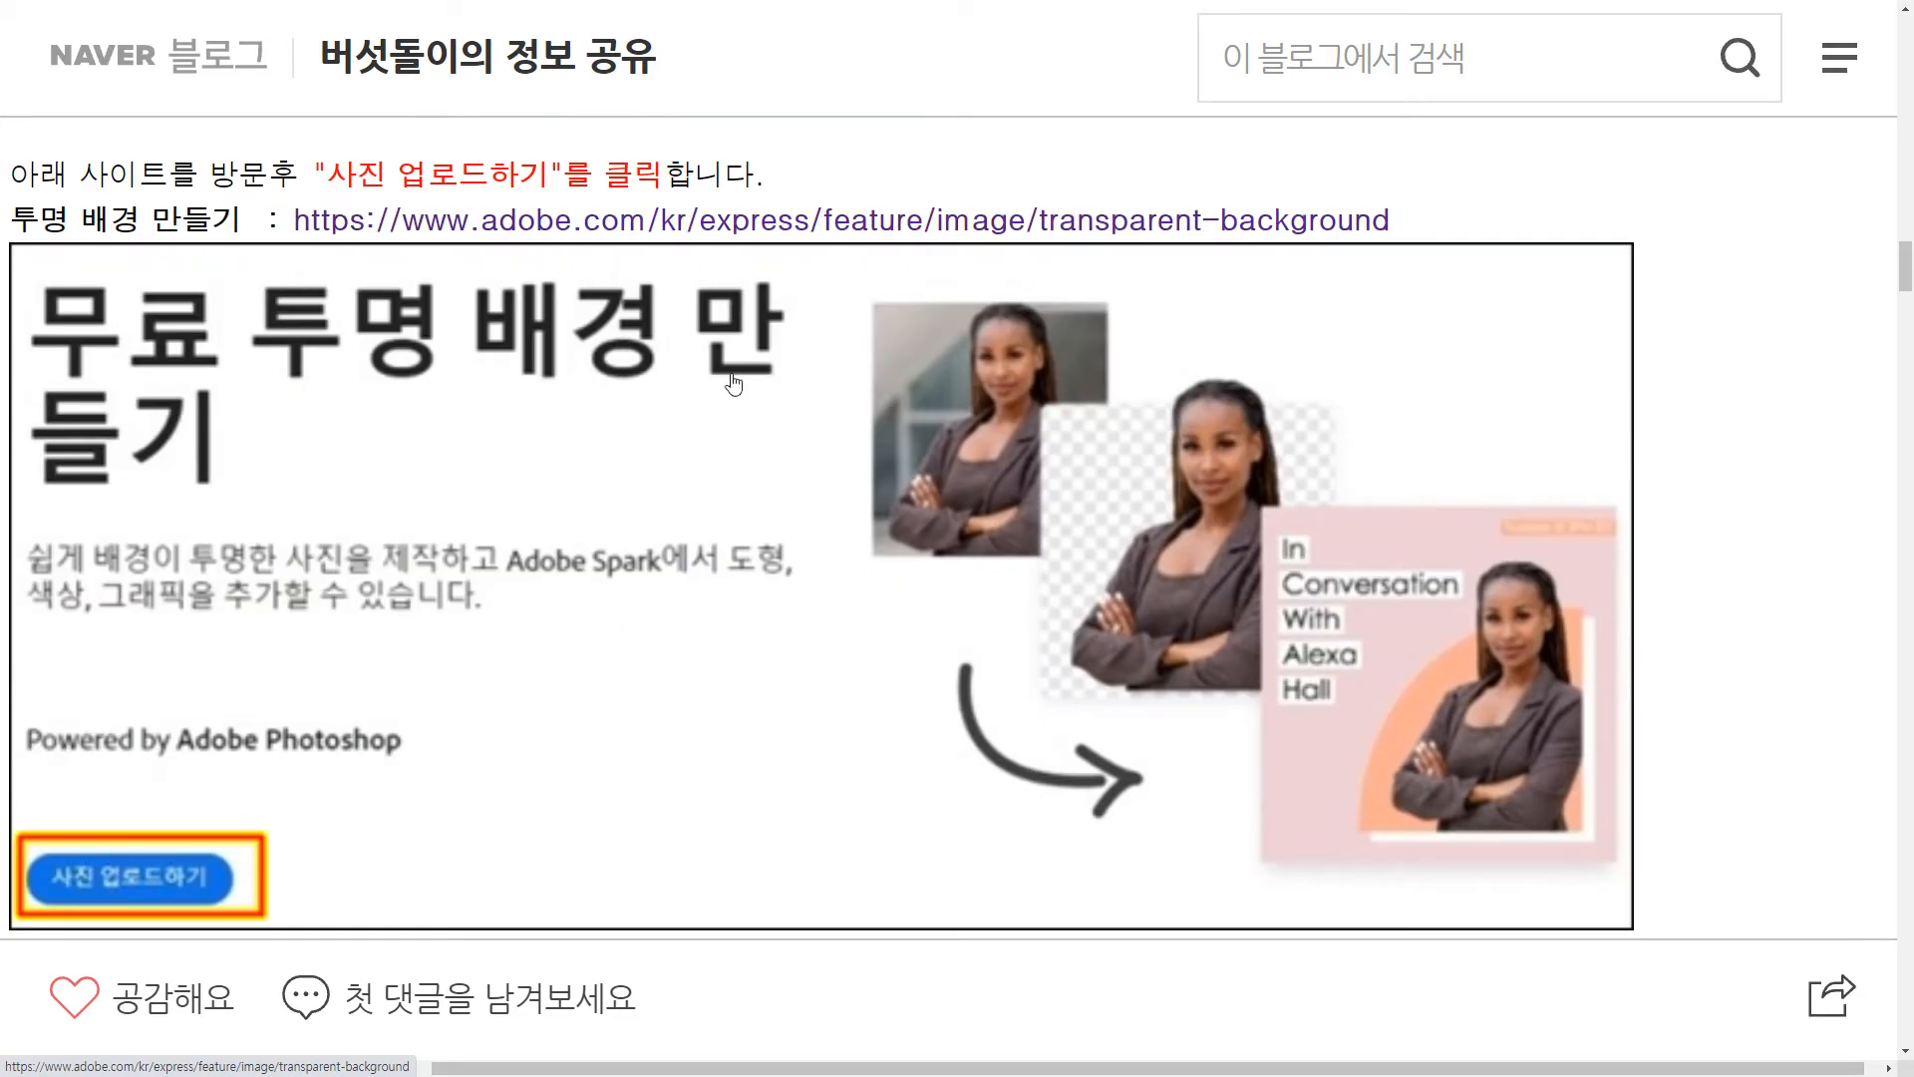
Examine the photo upload instructions, the drag-and-drop area (1), the sample image (2) and the 배경 제거 service notice.
scroll(518, 607, "down", 4)
scroll(519, 607, "down", 4)
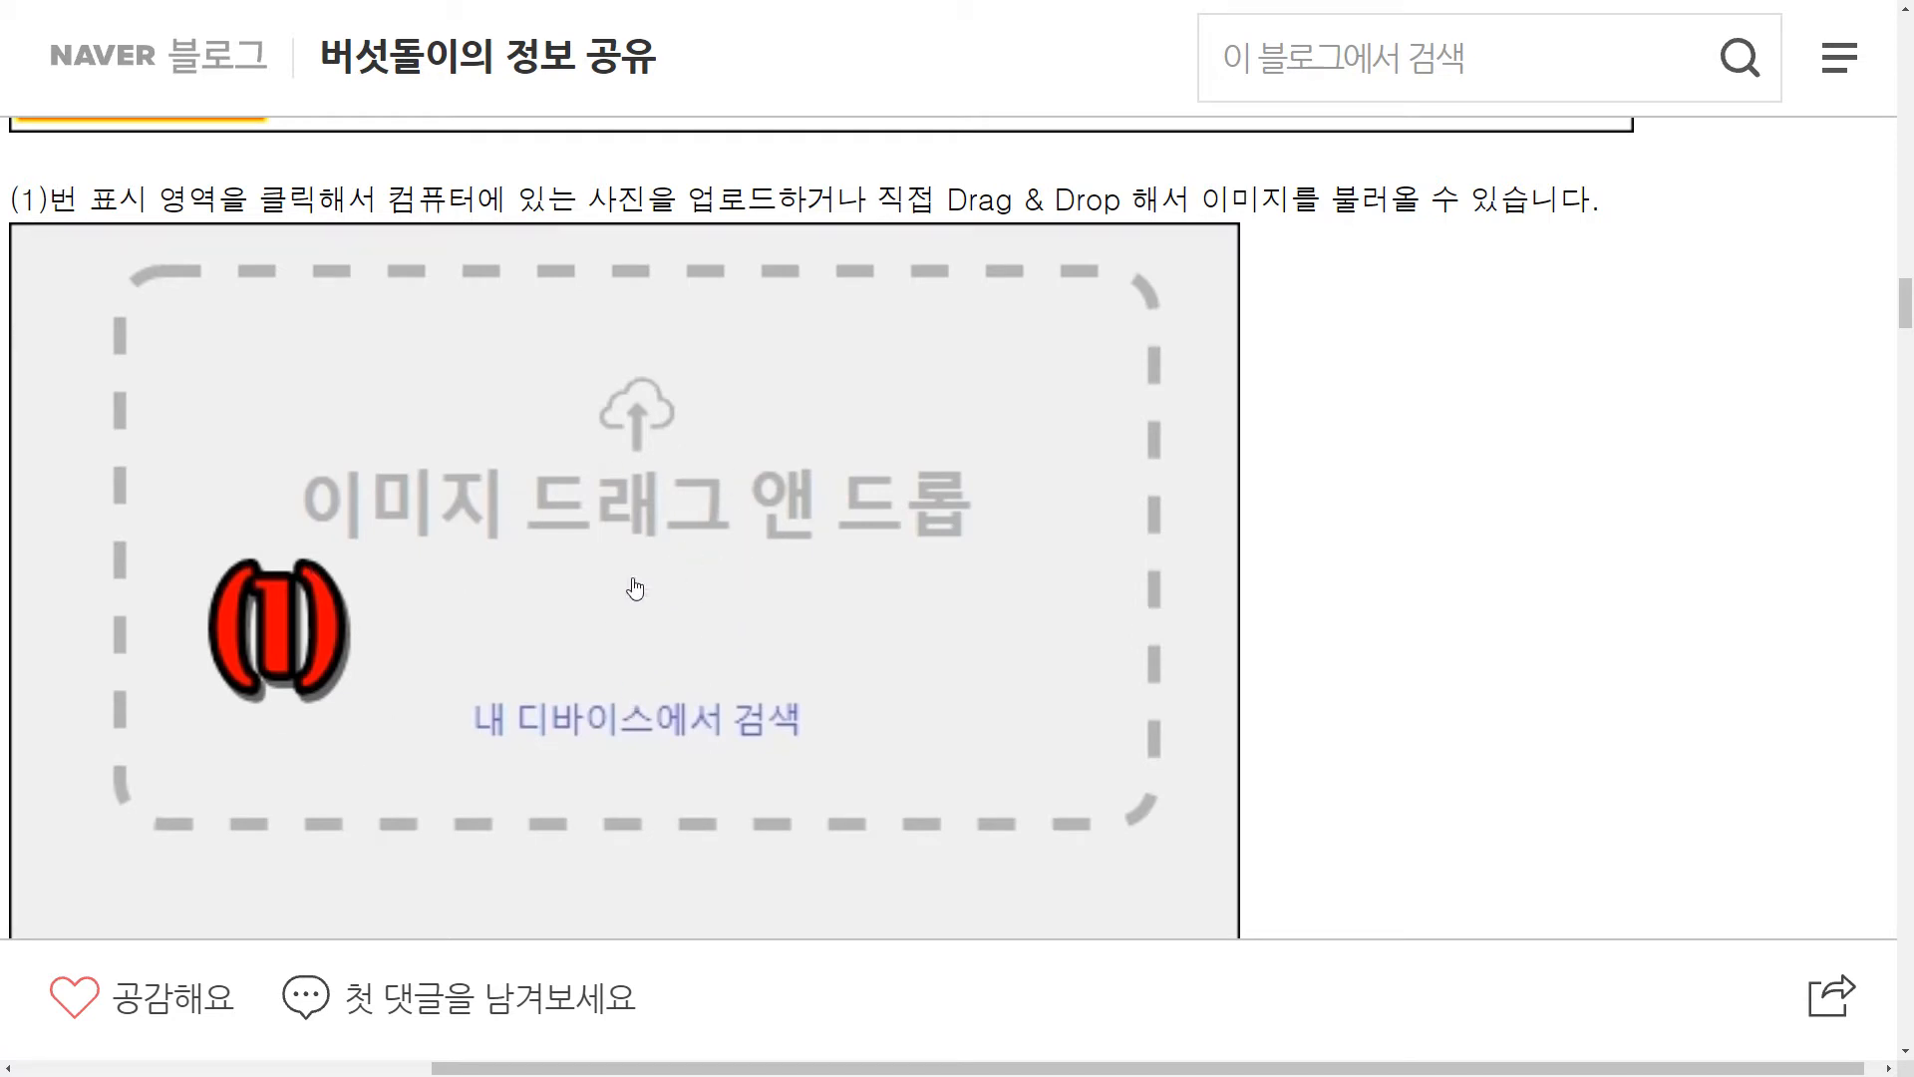
scroll(589, 468, "down", 4)
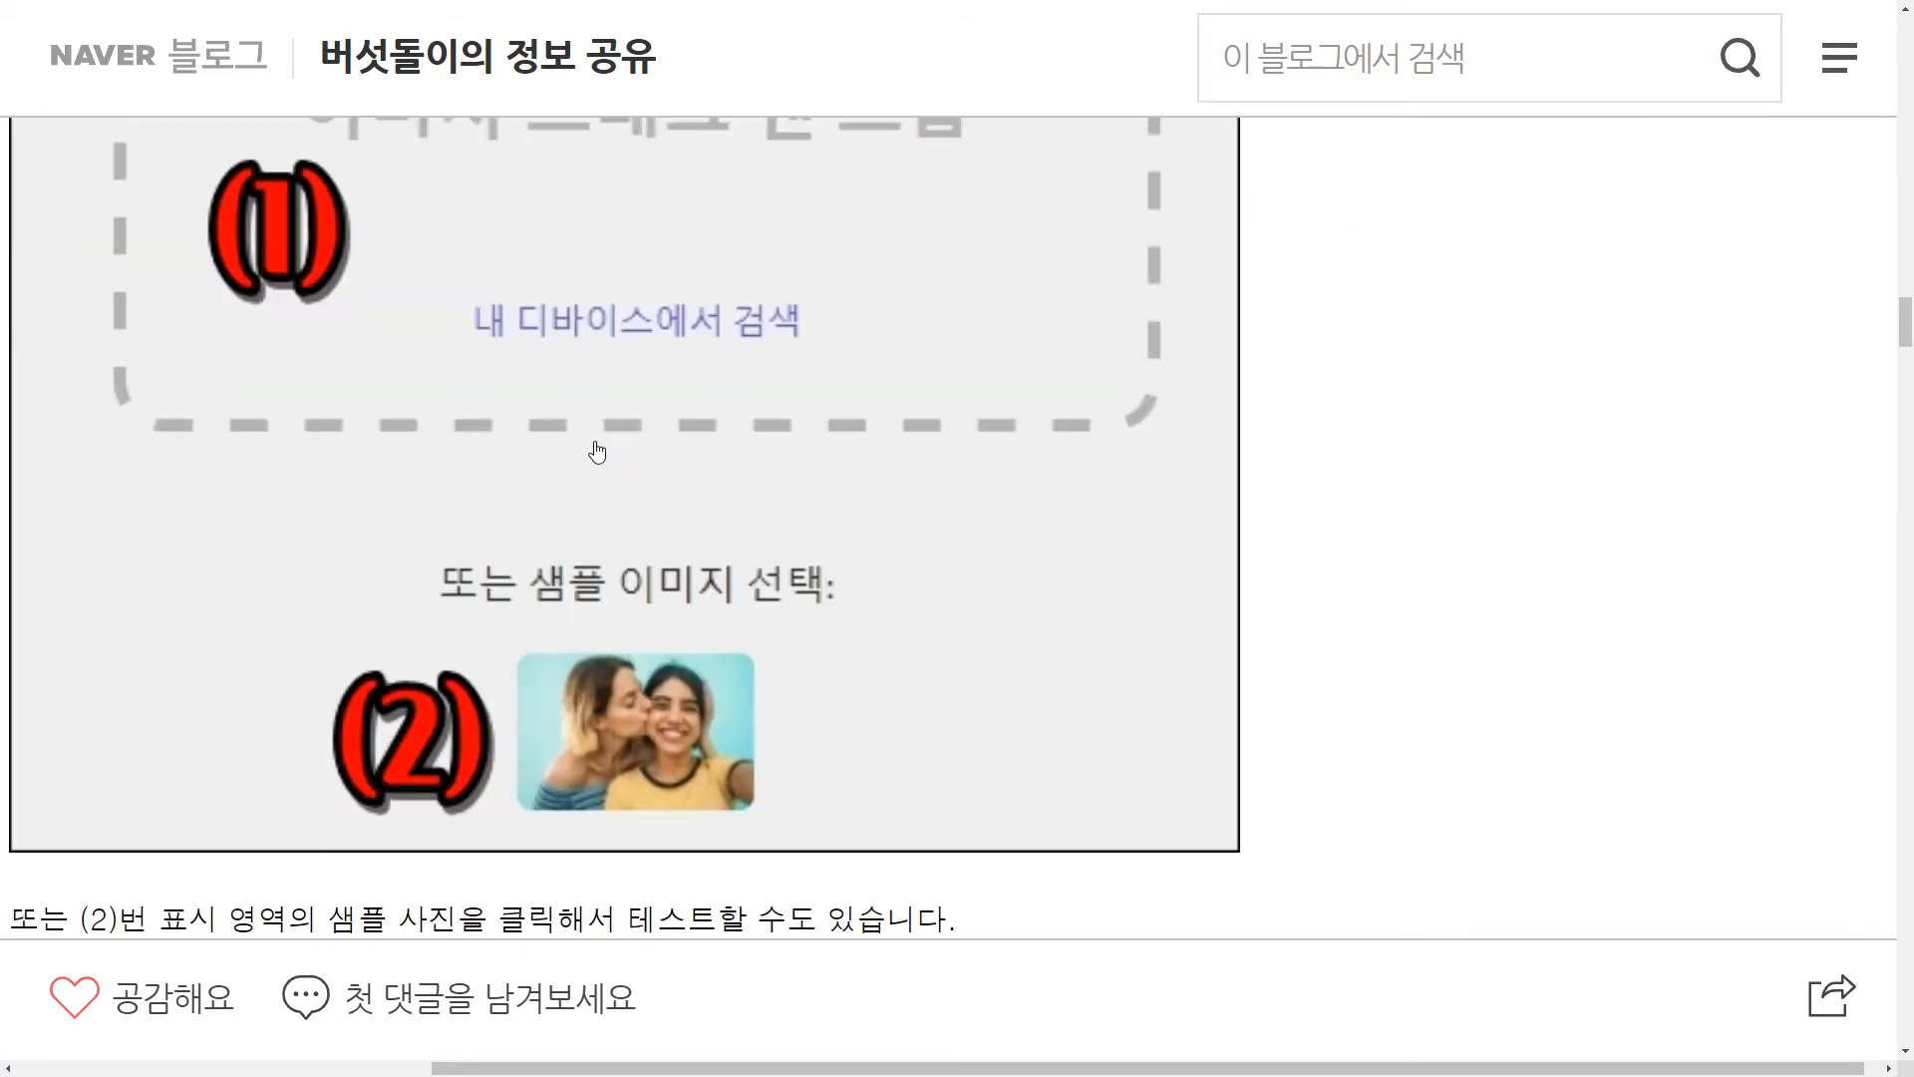
scroll(559, 449, "down", 1)
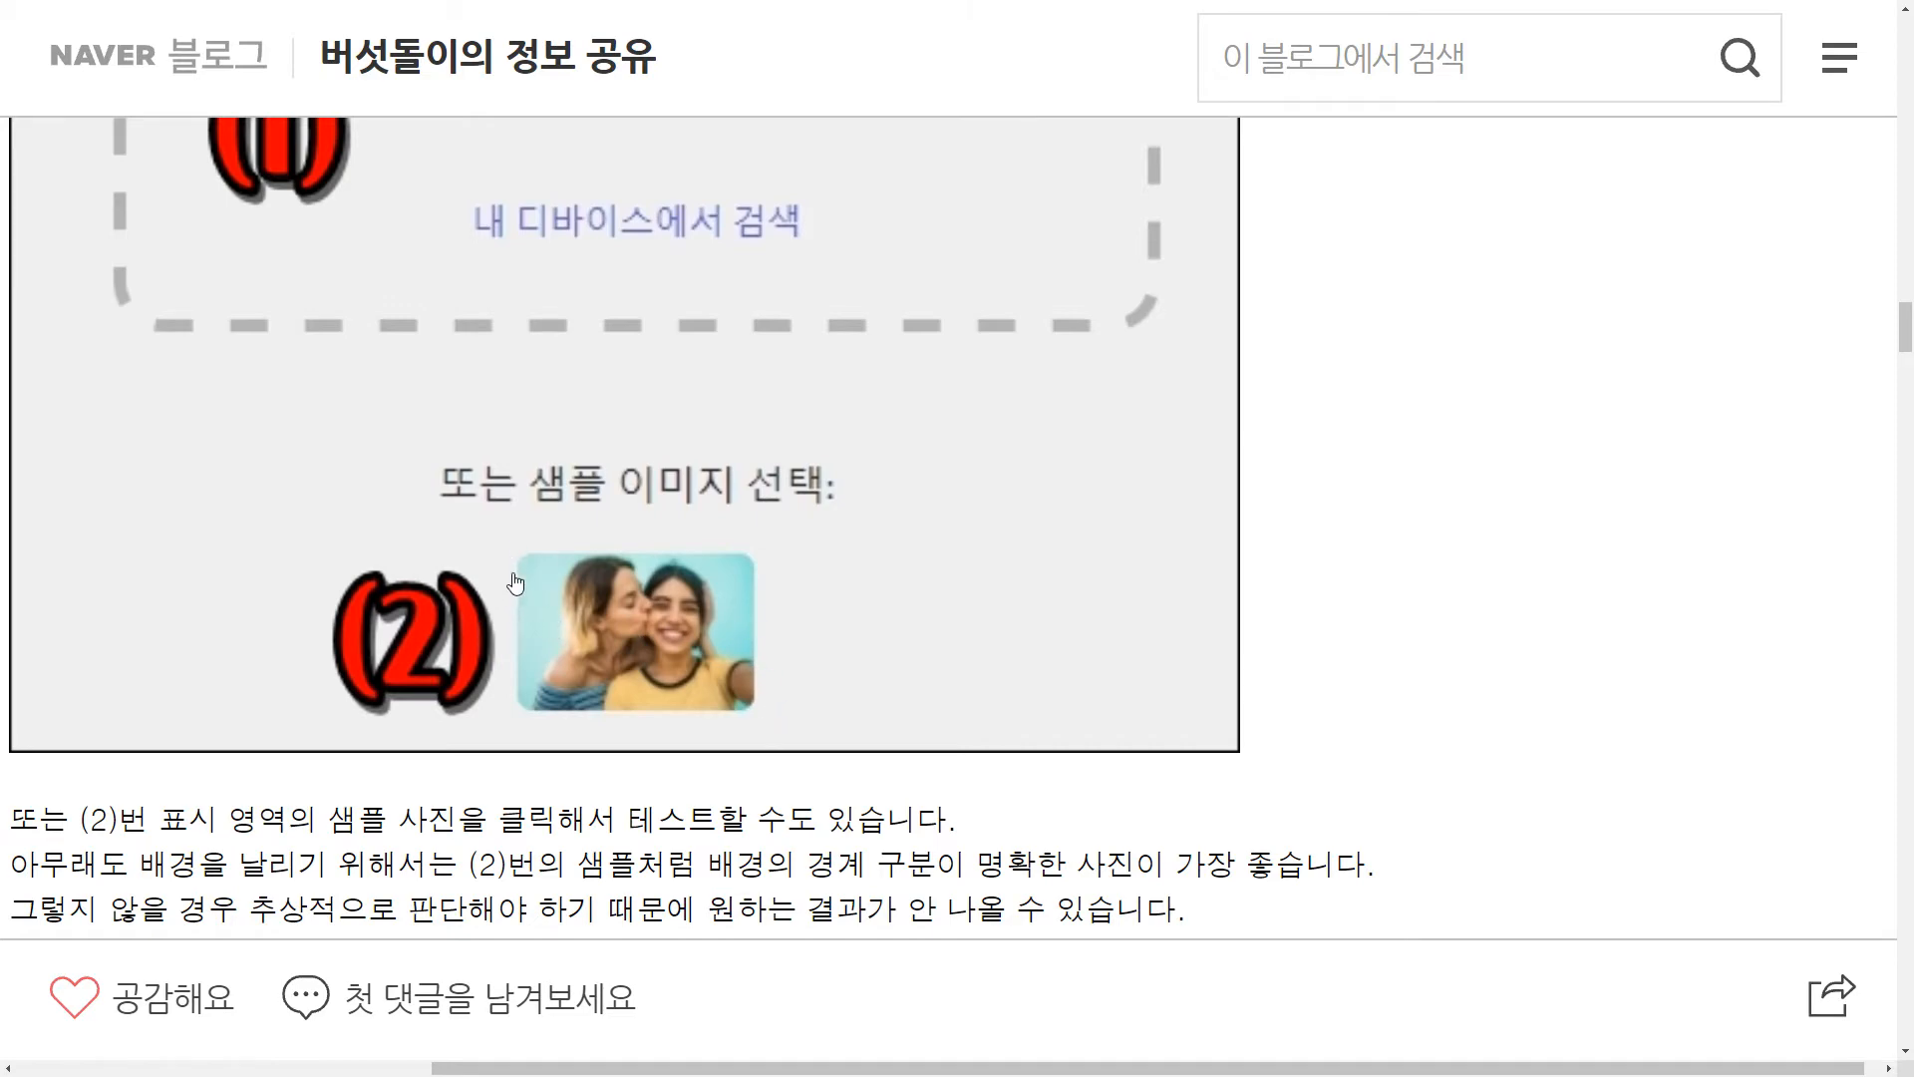
scroll(736, 597, "down", 5)
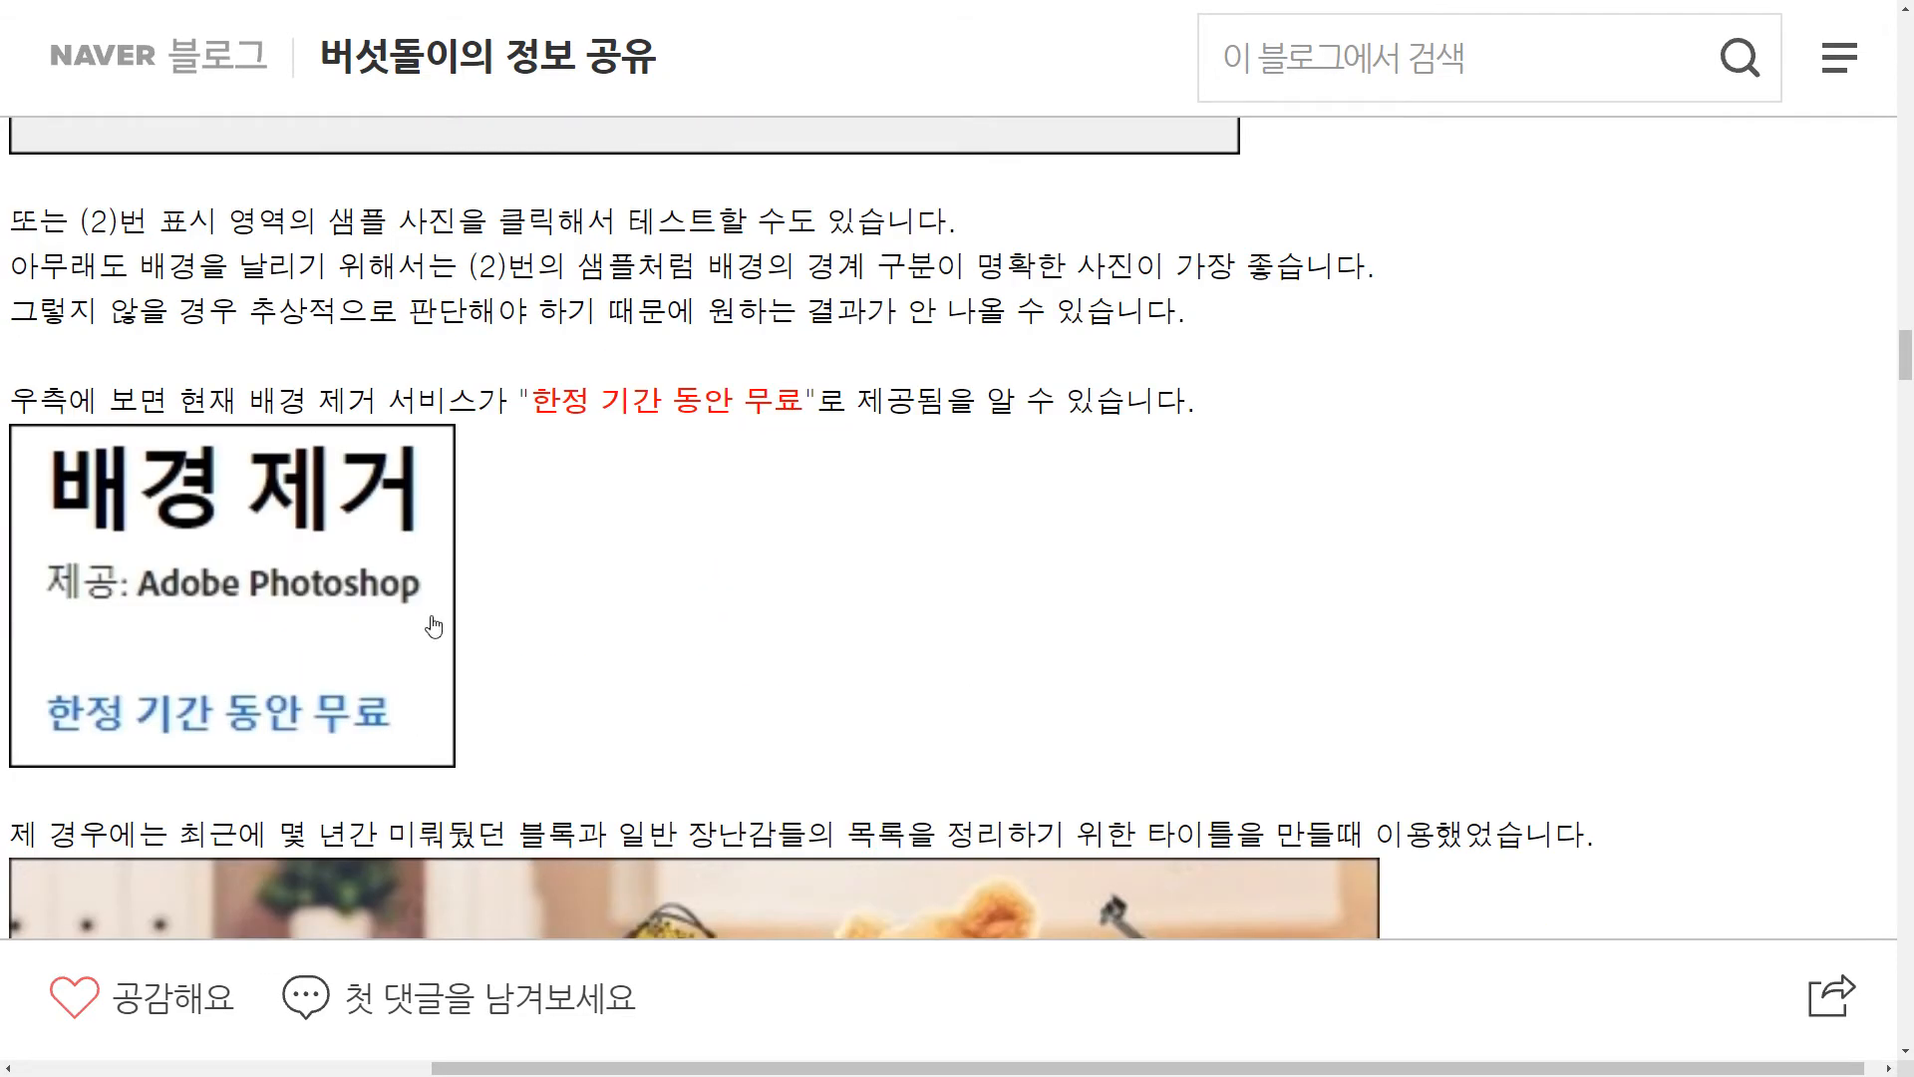
scroll(458, 623, "down", 2)
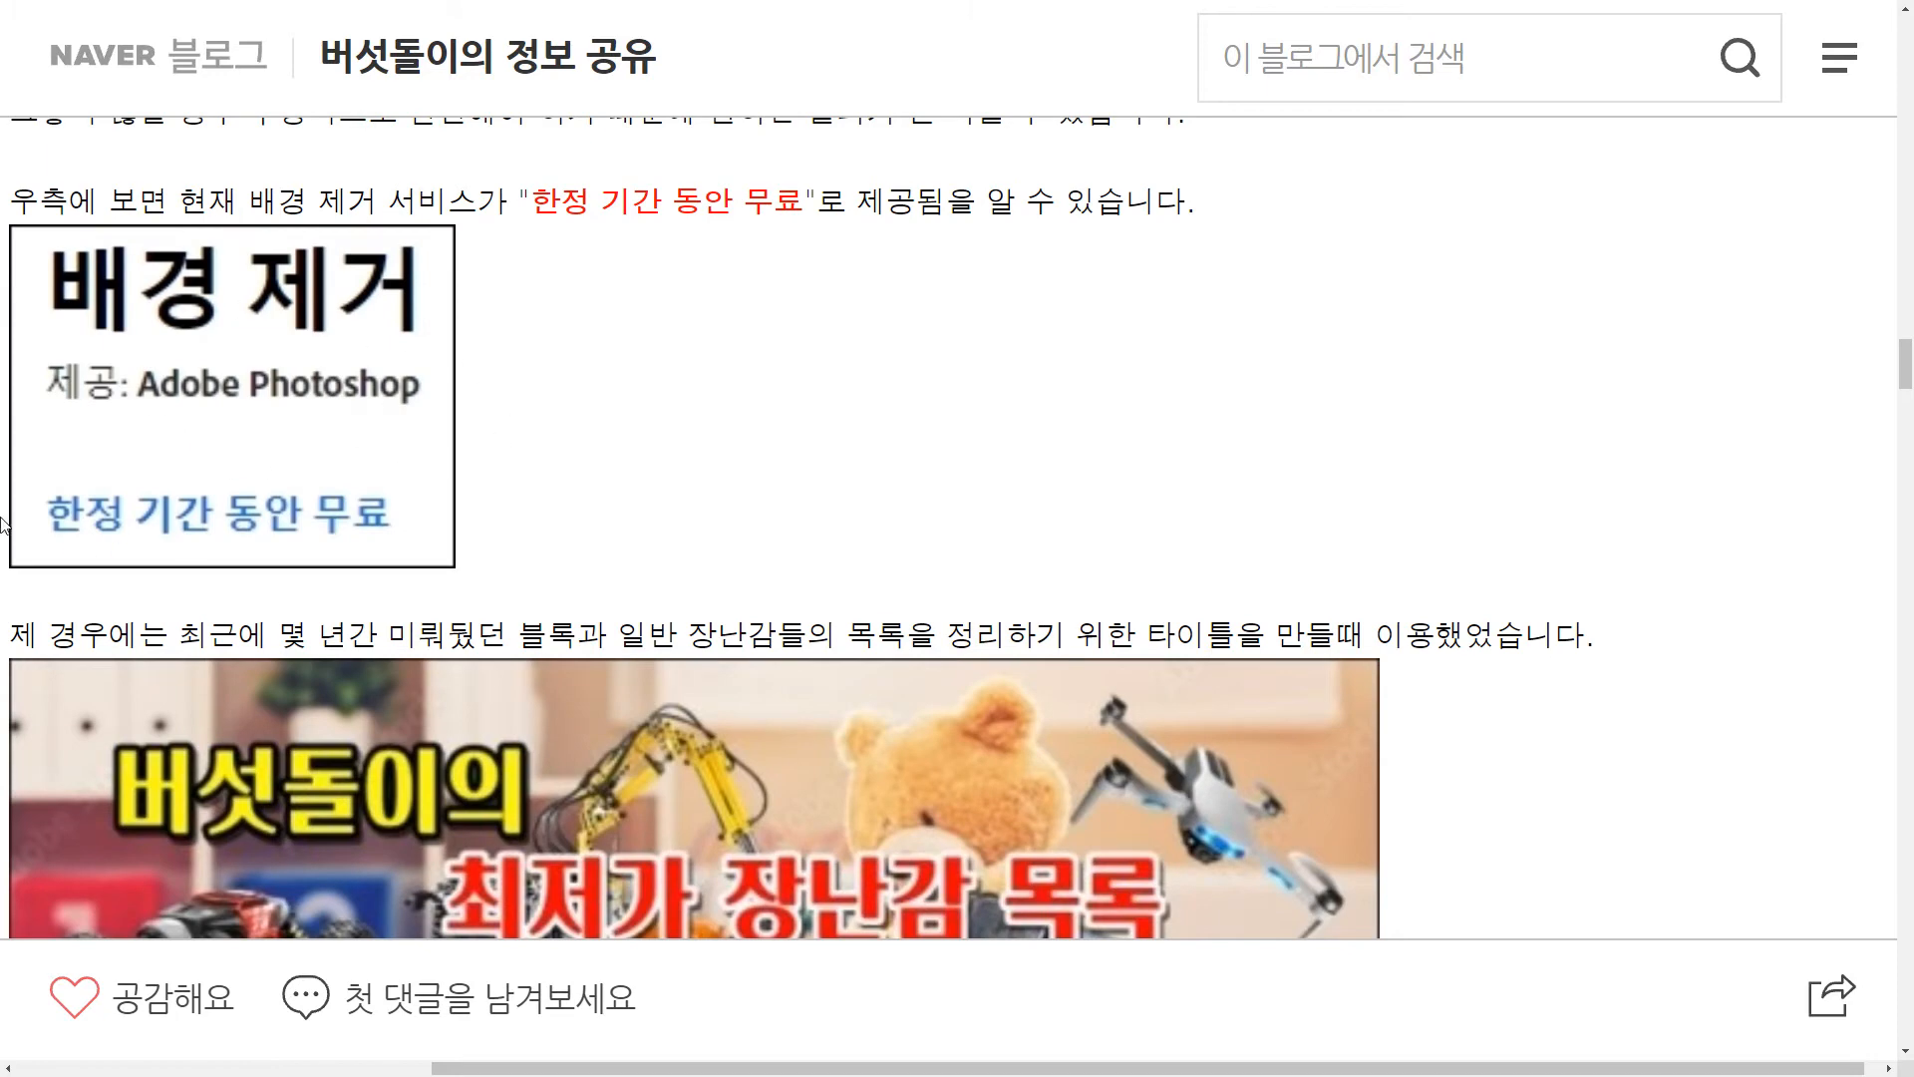
scroll(318, 525, "up", 7)
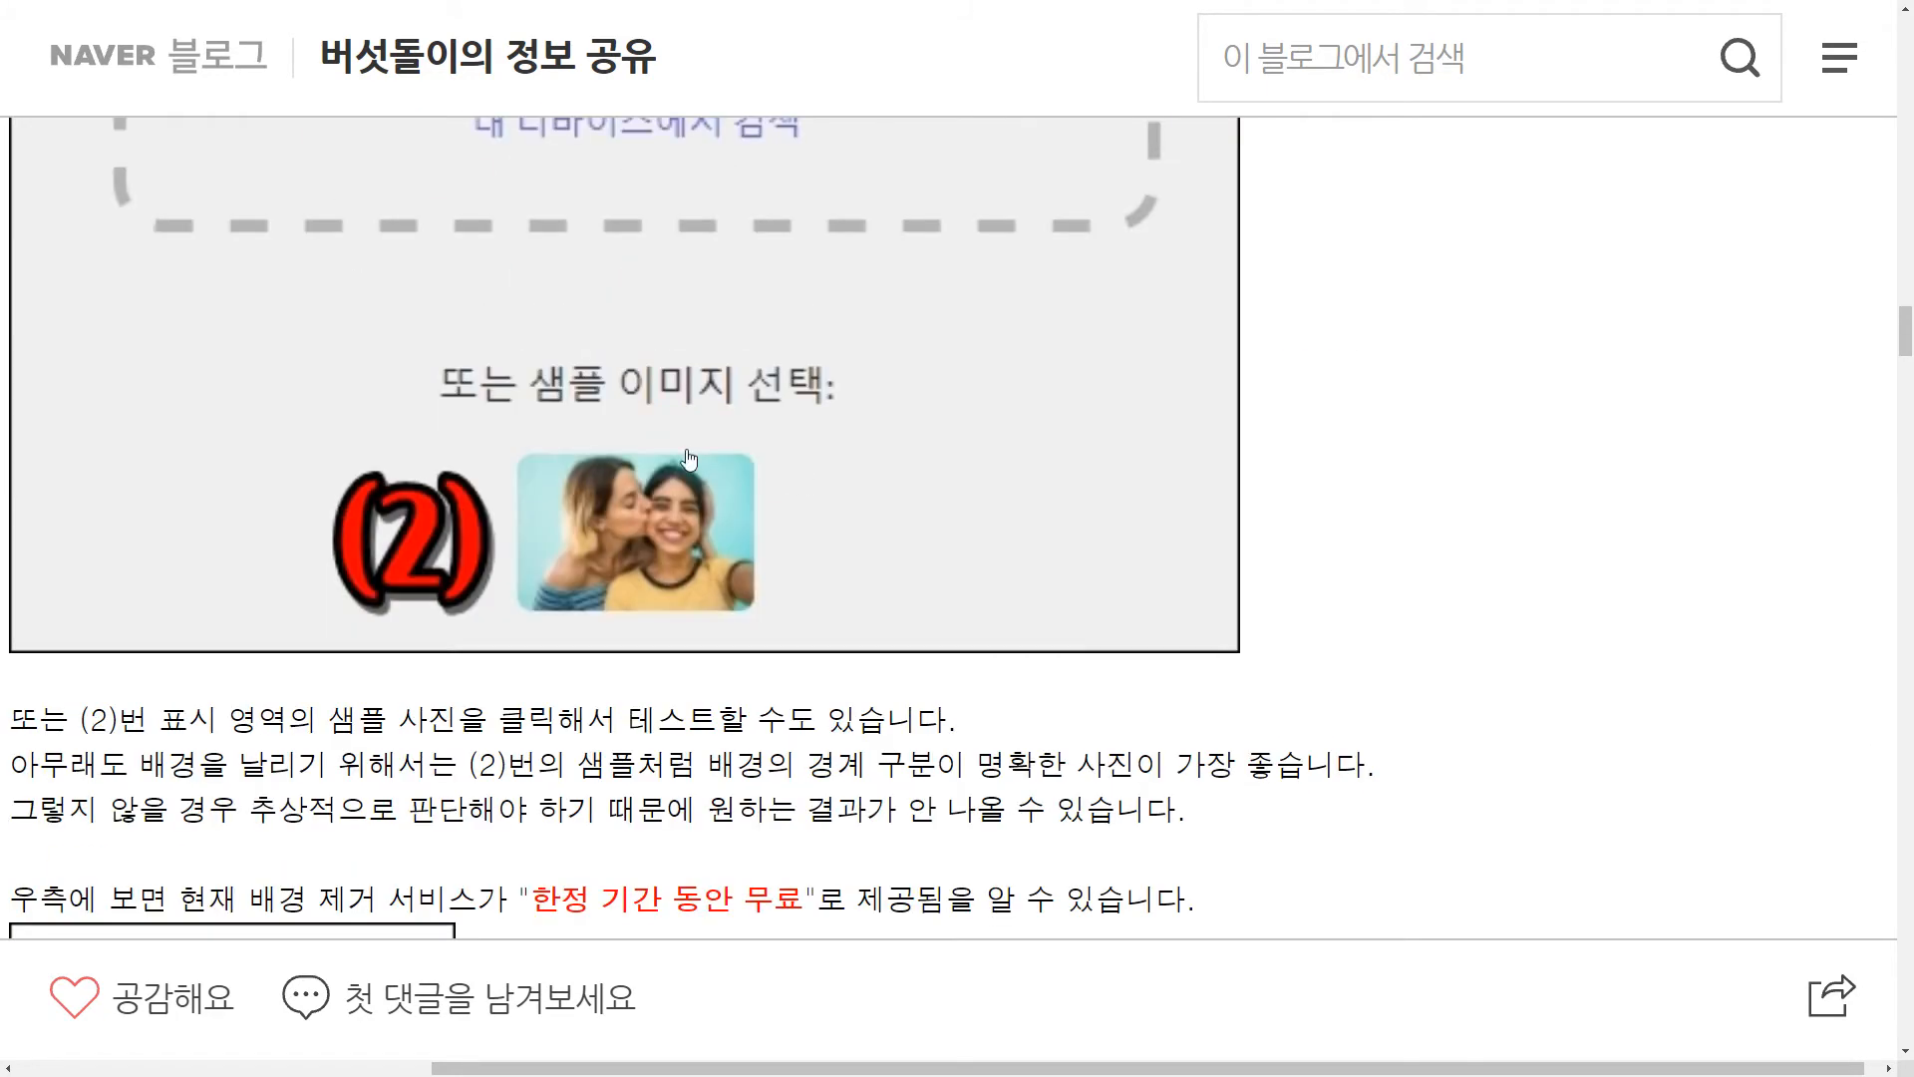
scroll(901, 439, "up", 4)
scroll(1550, 287, "up", 1)
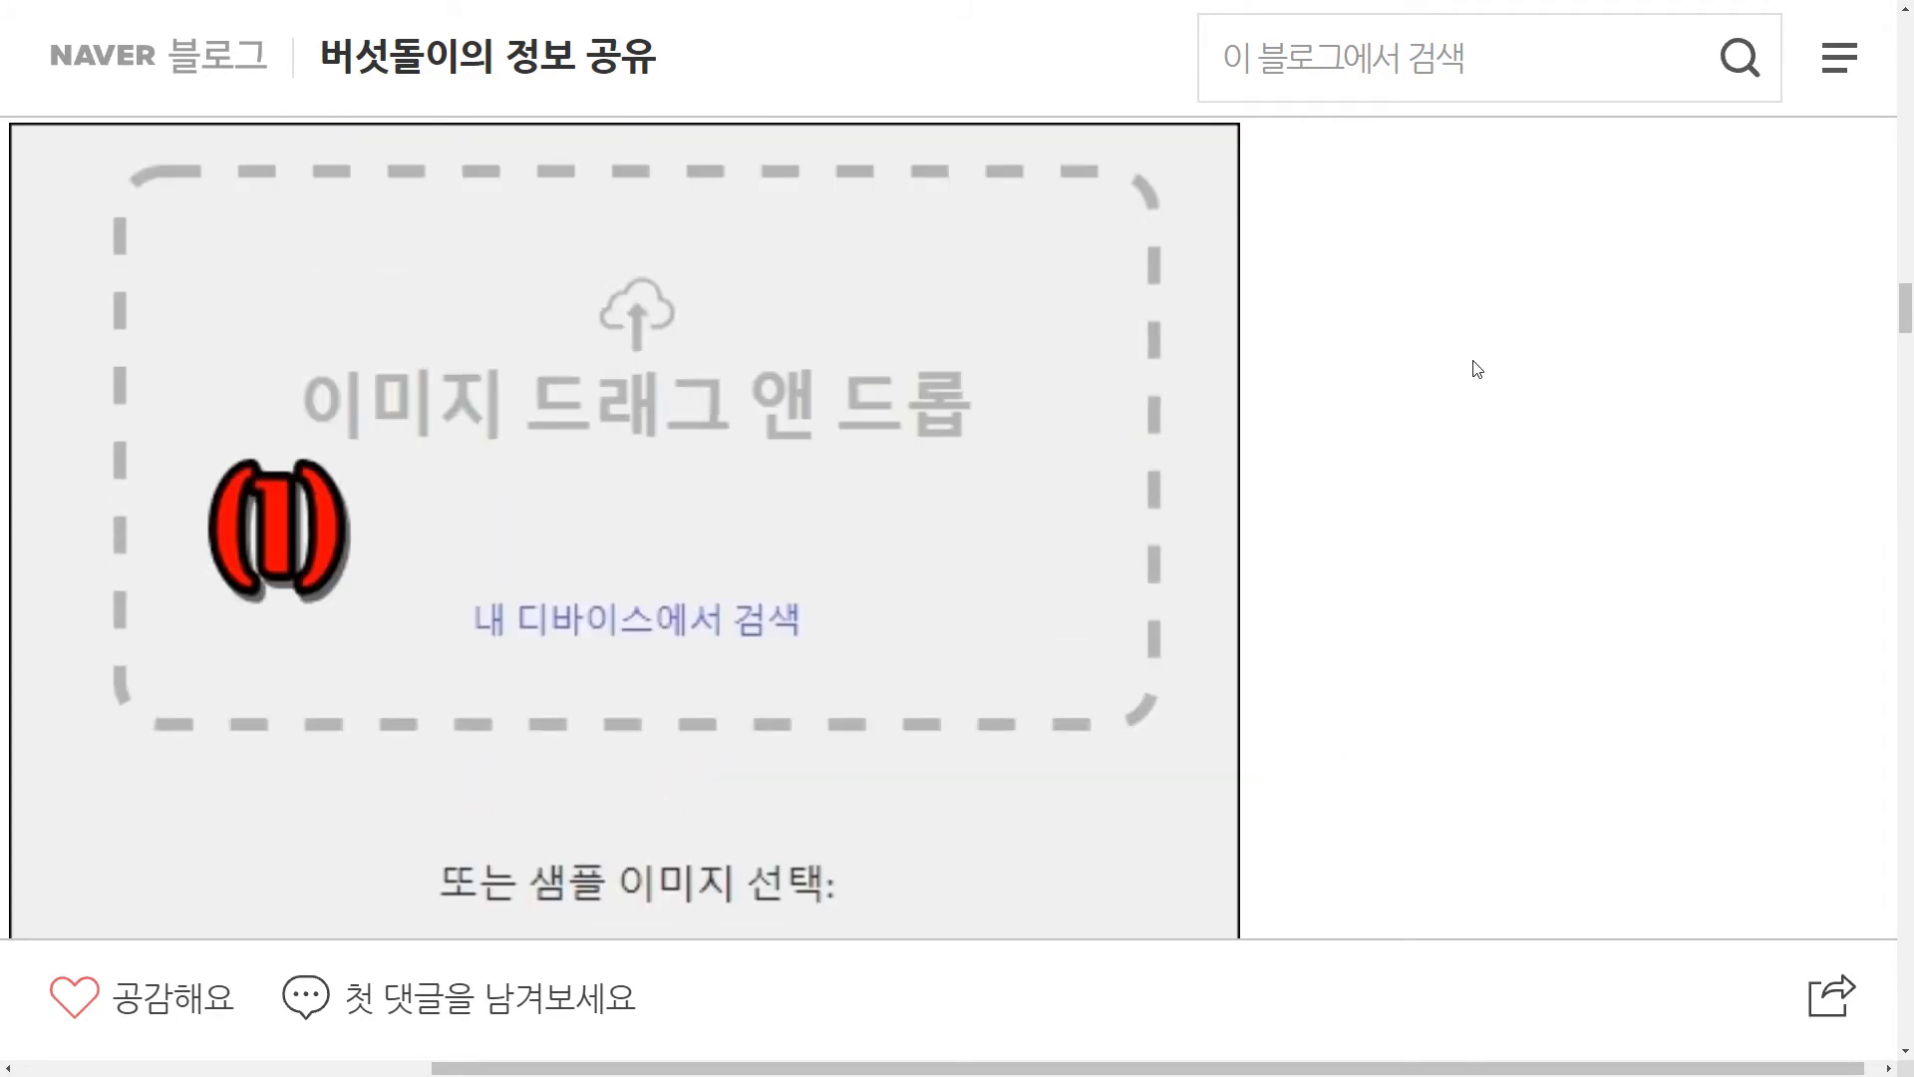
Examine the toy title banner example, the blue off-road car source photo and its background-removal result.
scroll(1240, 350, "down", 15)
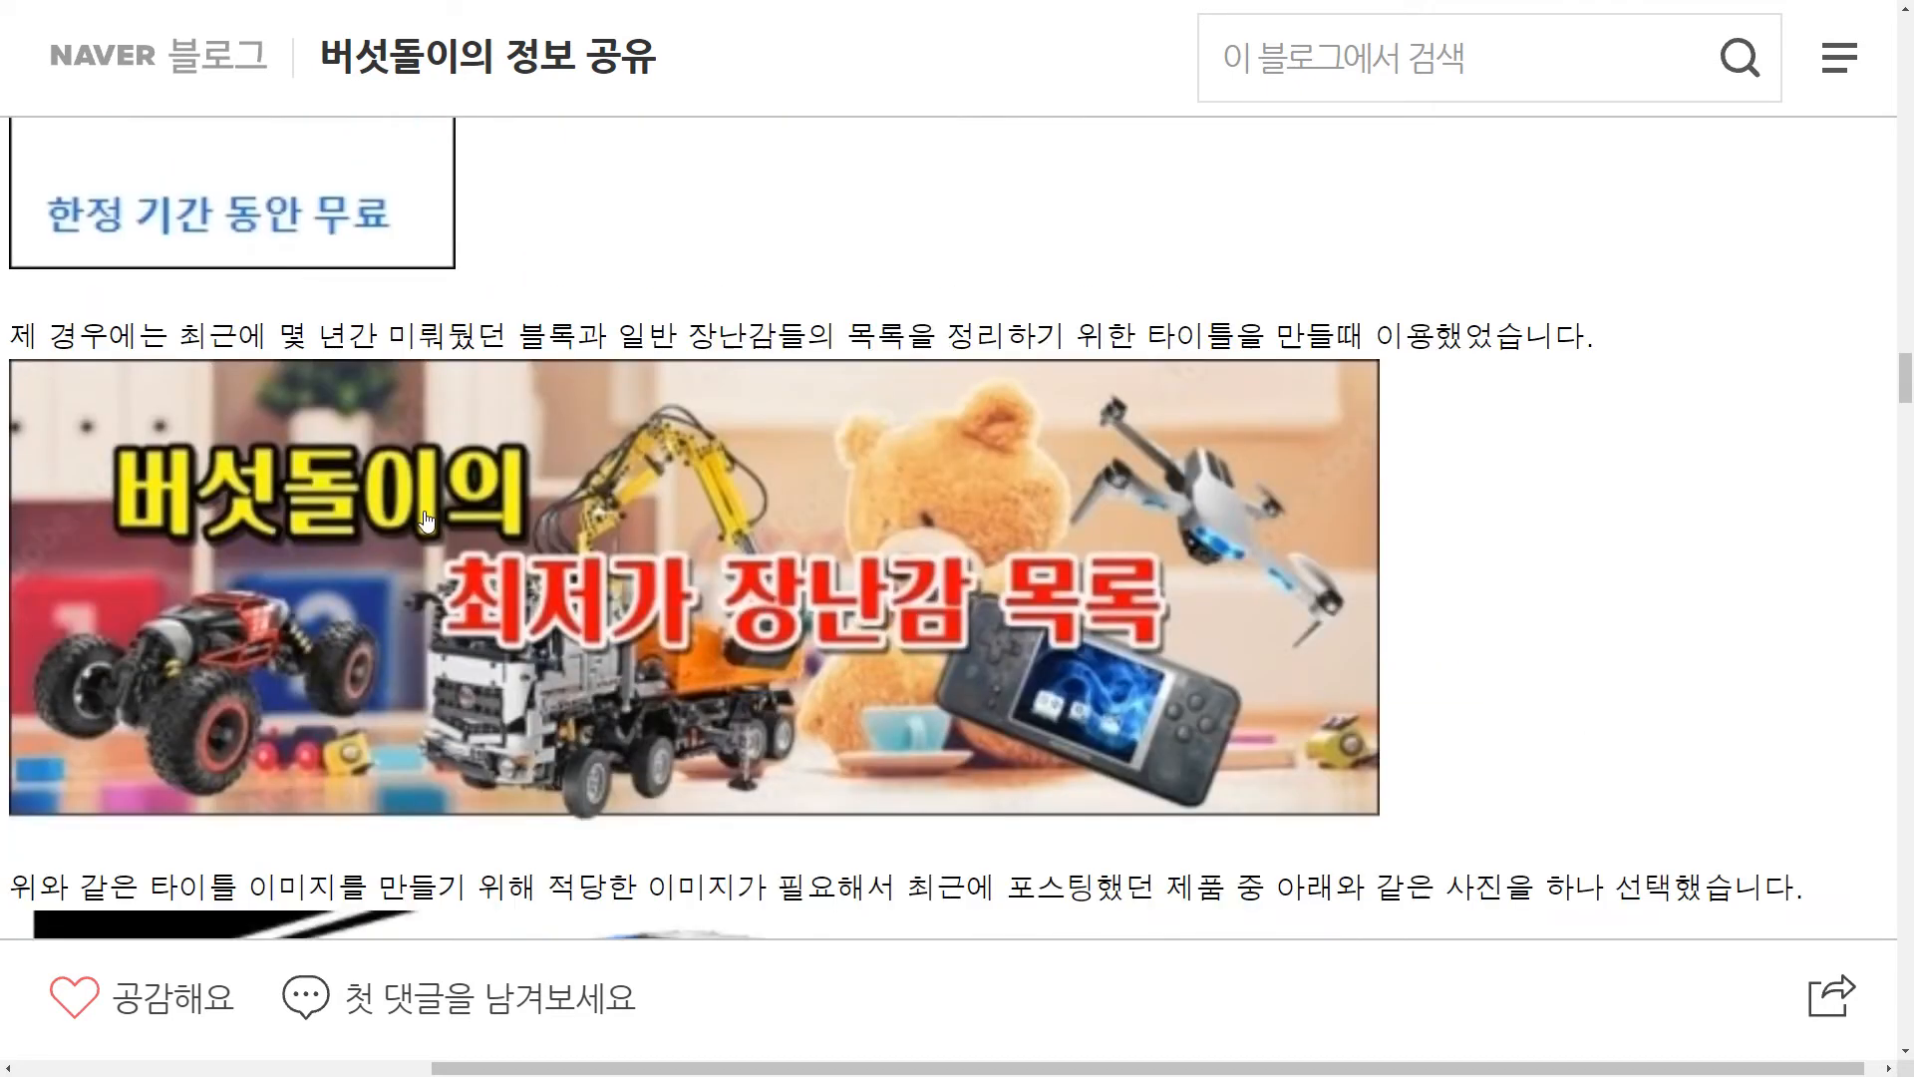
scroll(263, 536, "down", 3)
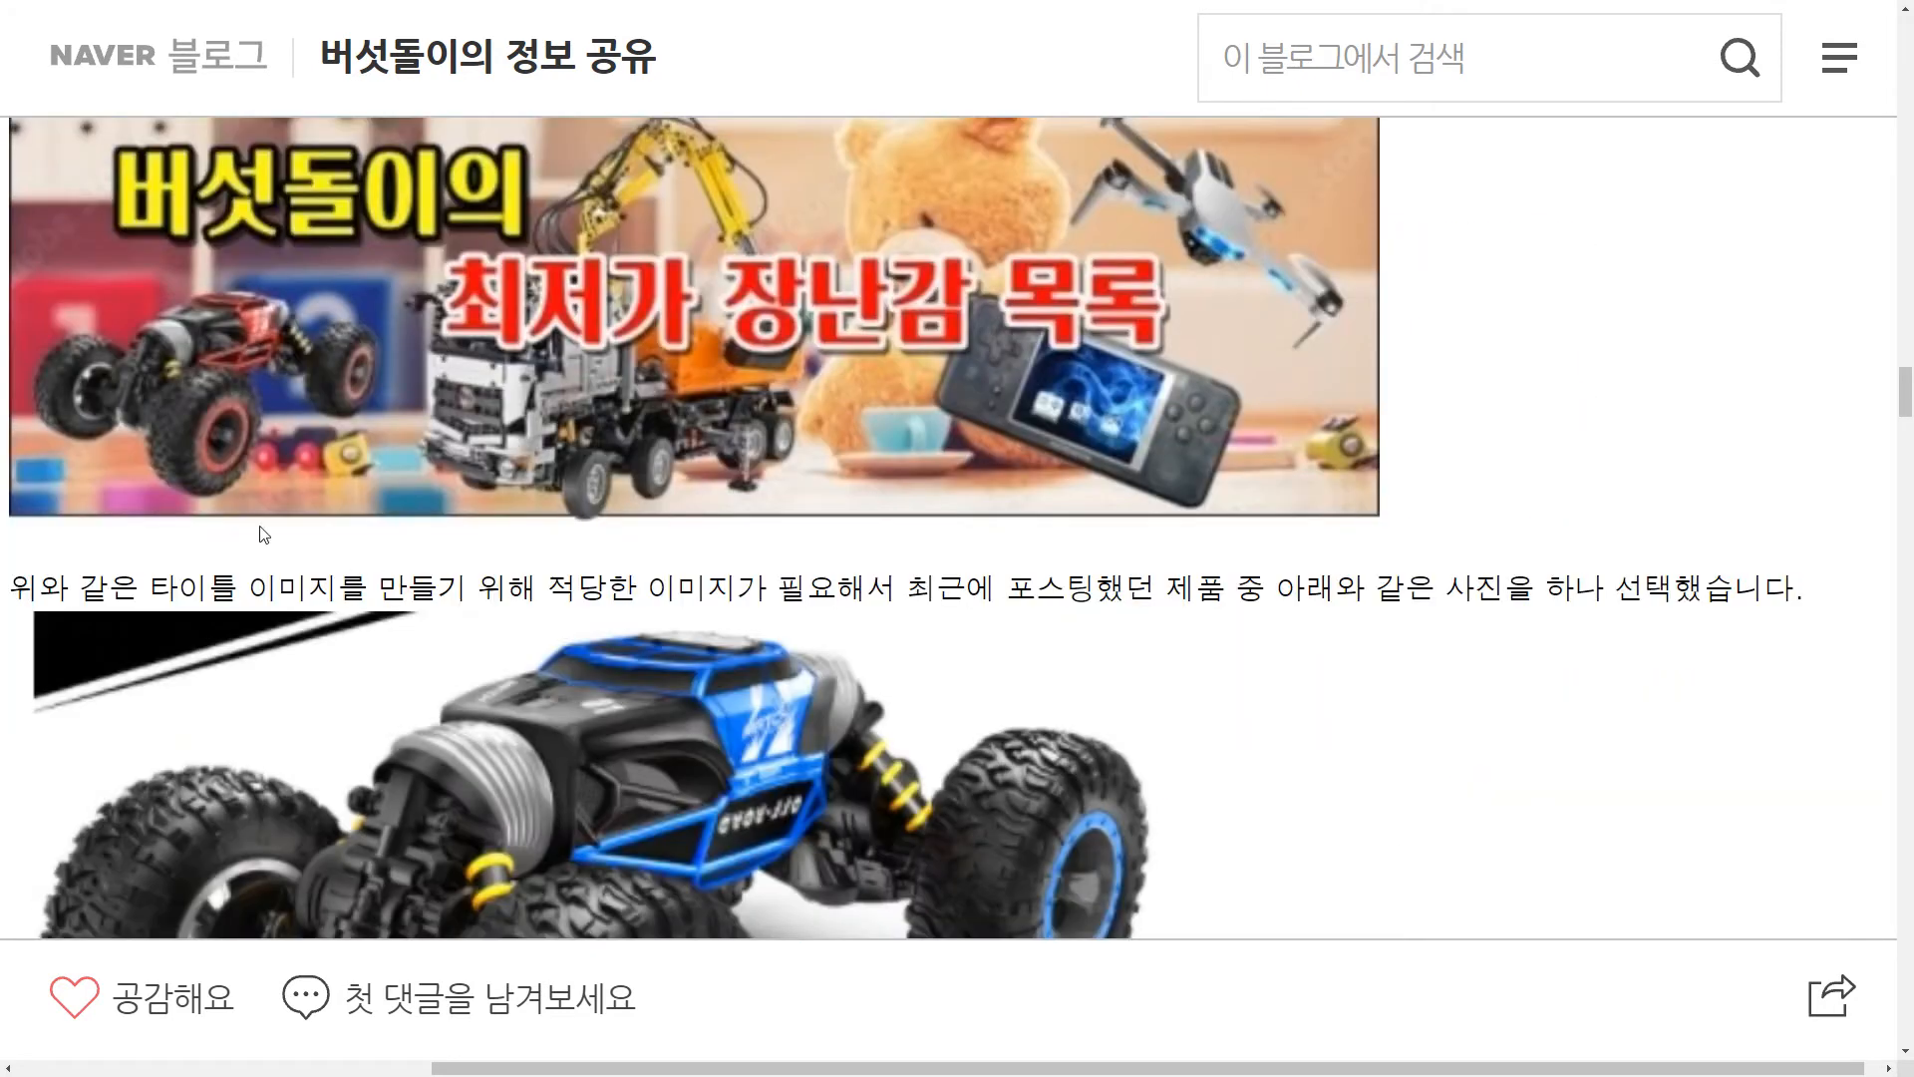
scroll(254, 371, "down", 2)
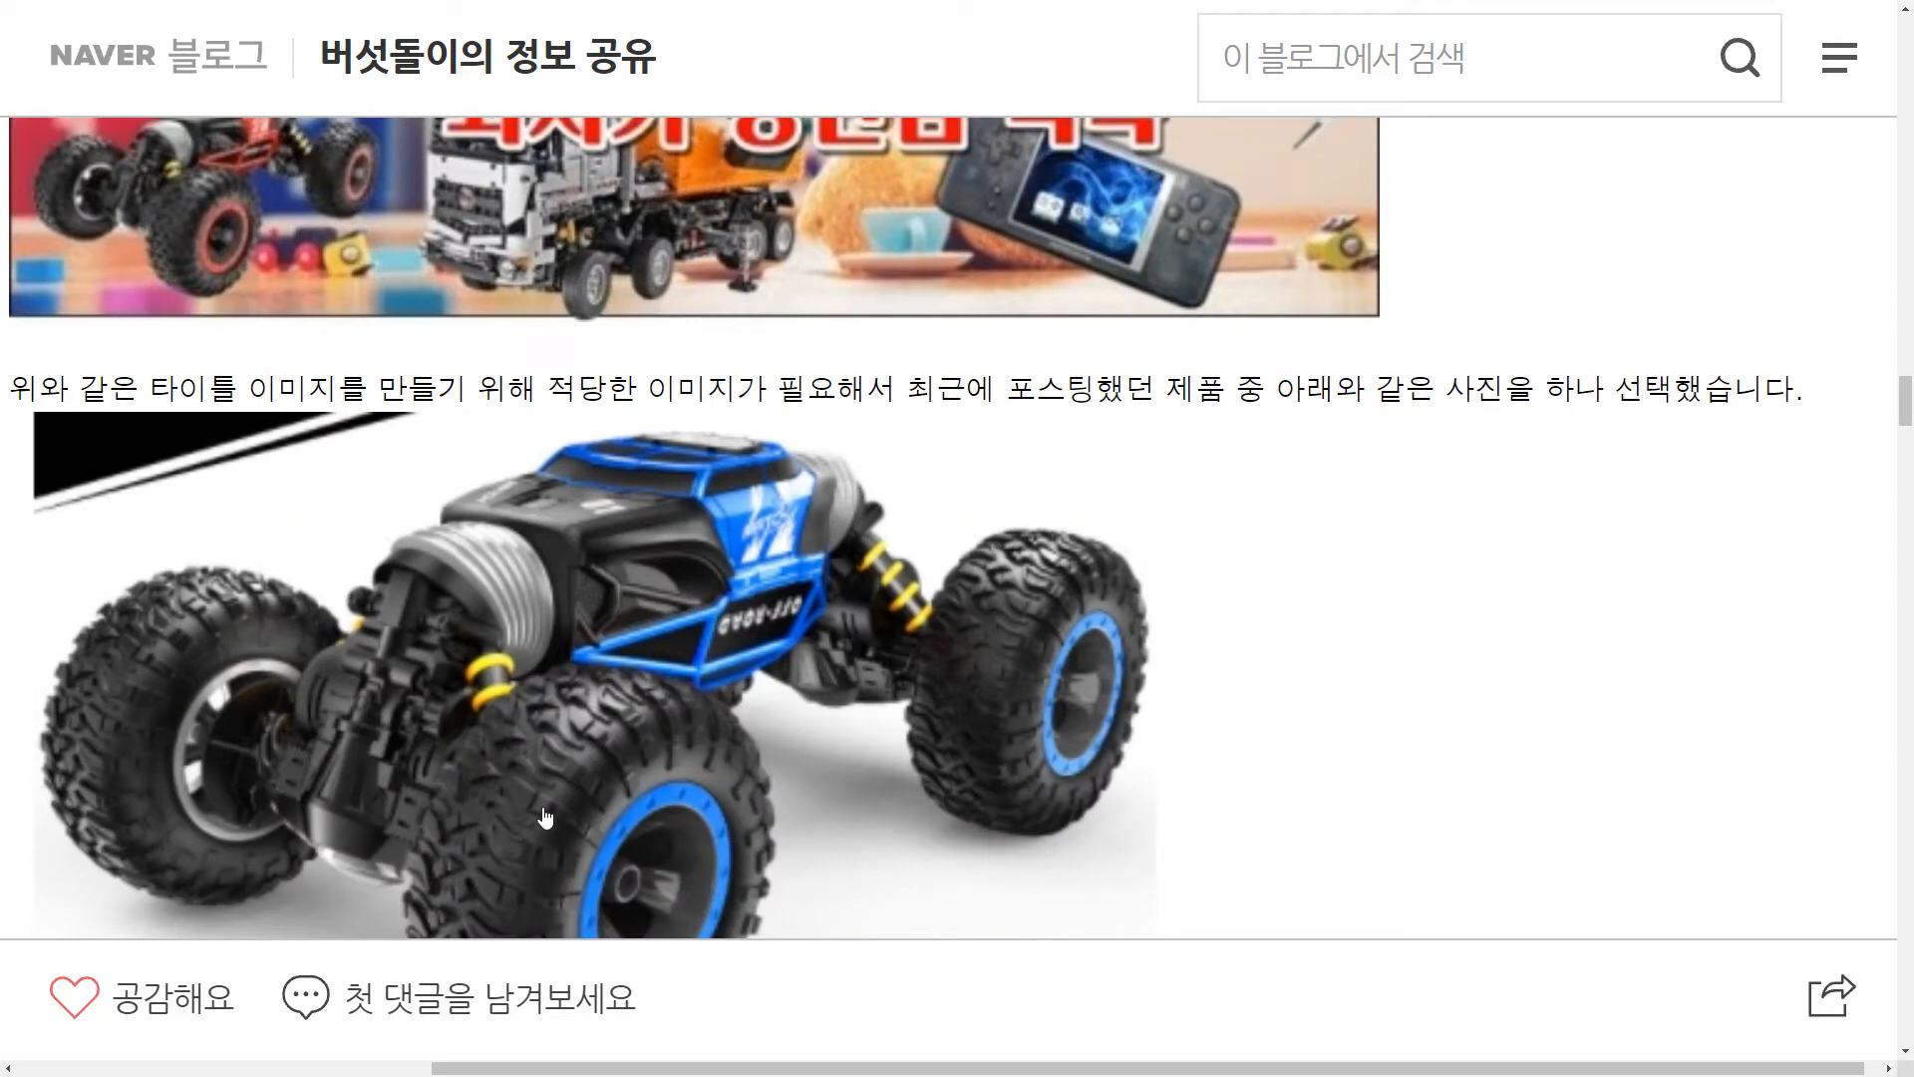
scroll(469, 543, "down", 2)
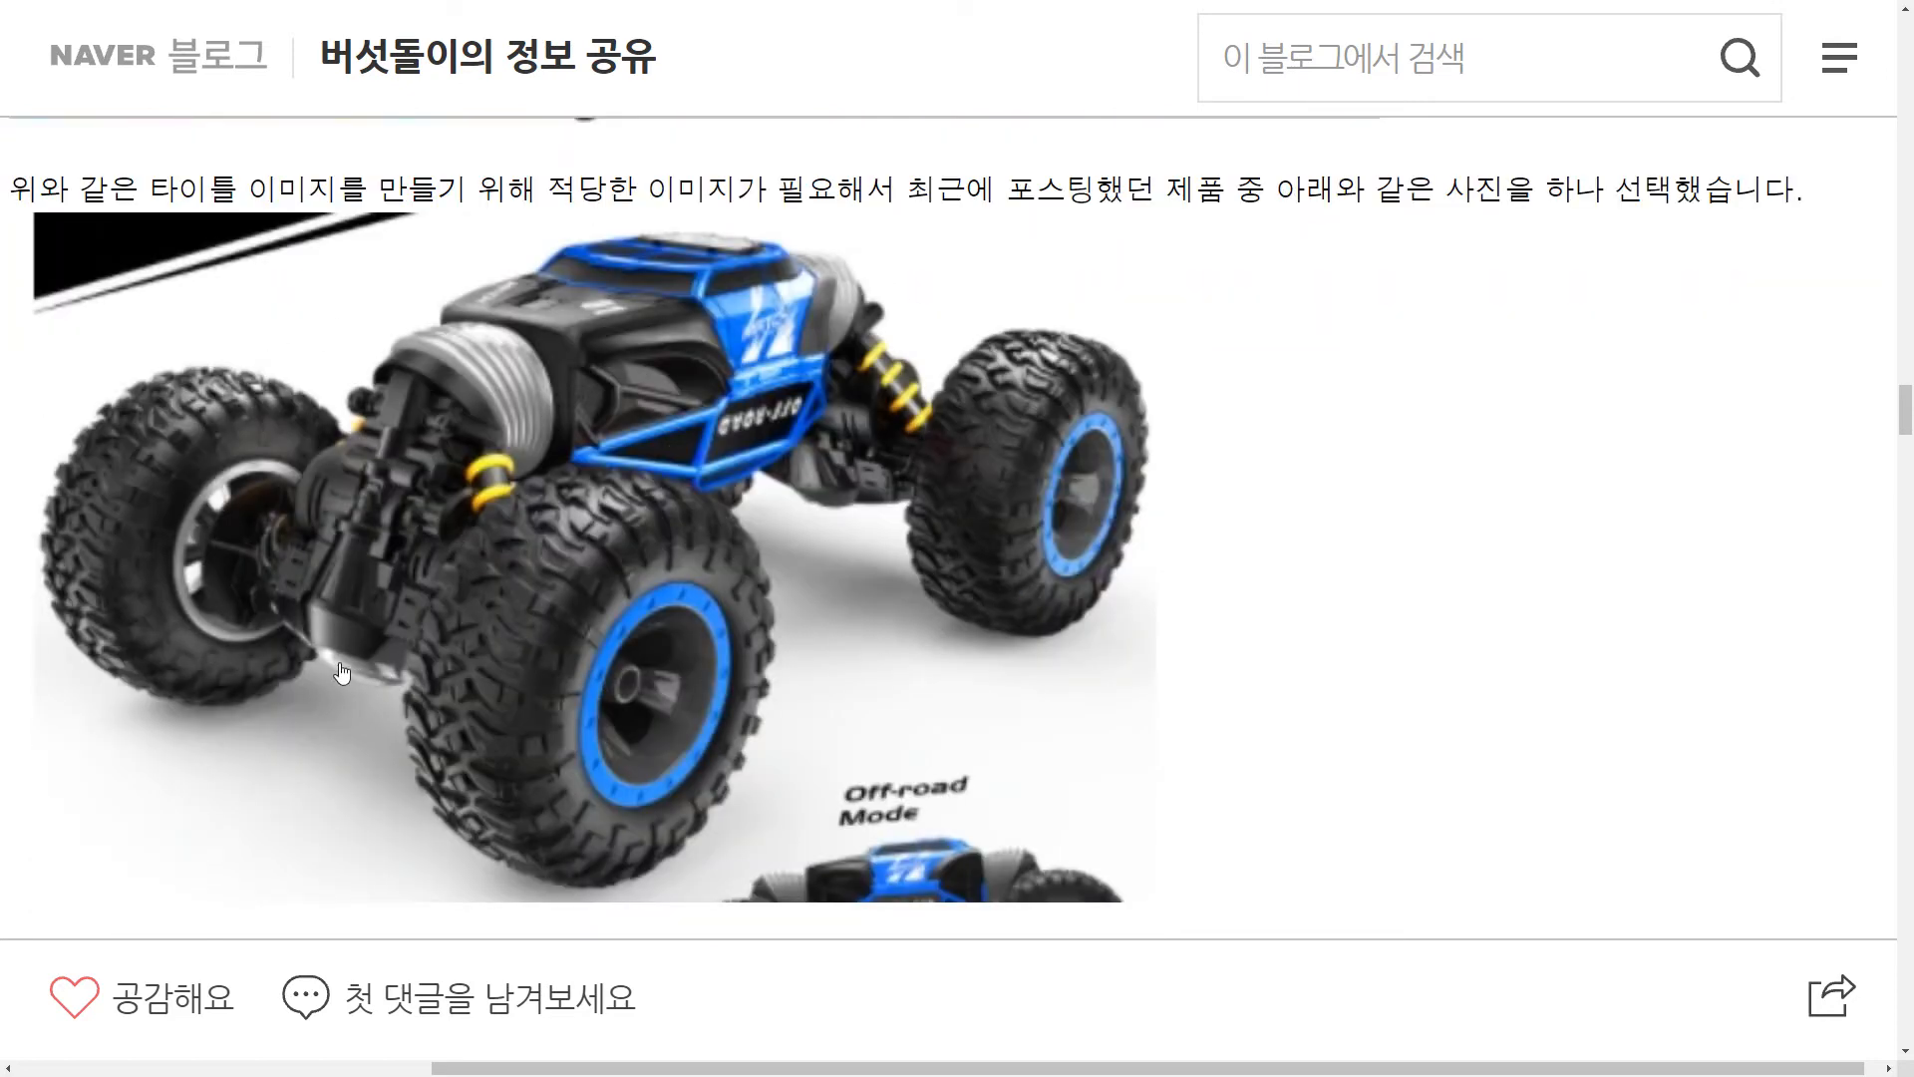
scroll(1024, 598, "down", 2)
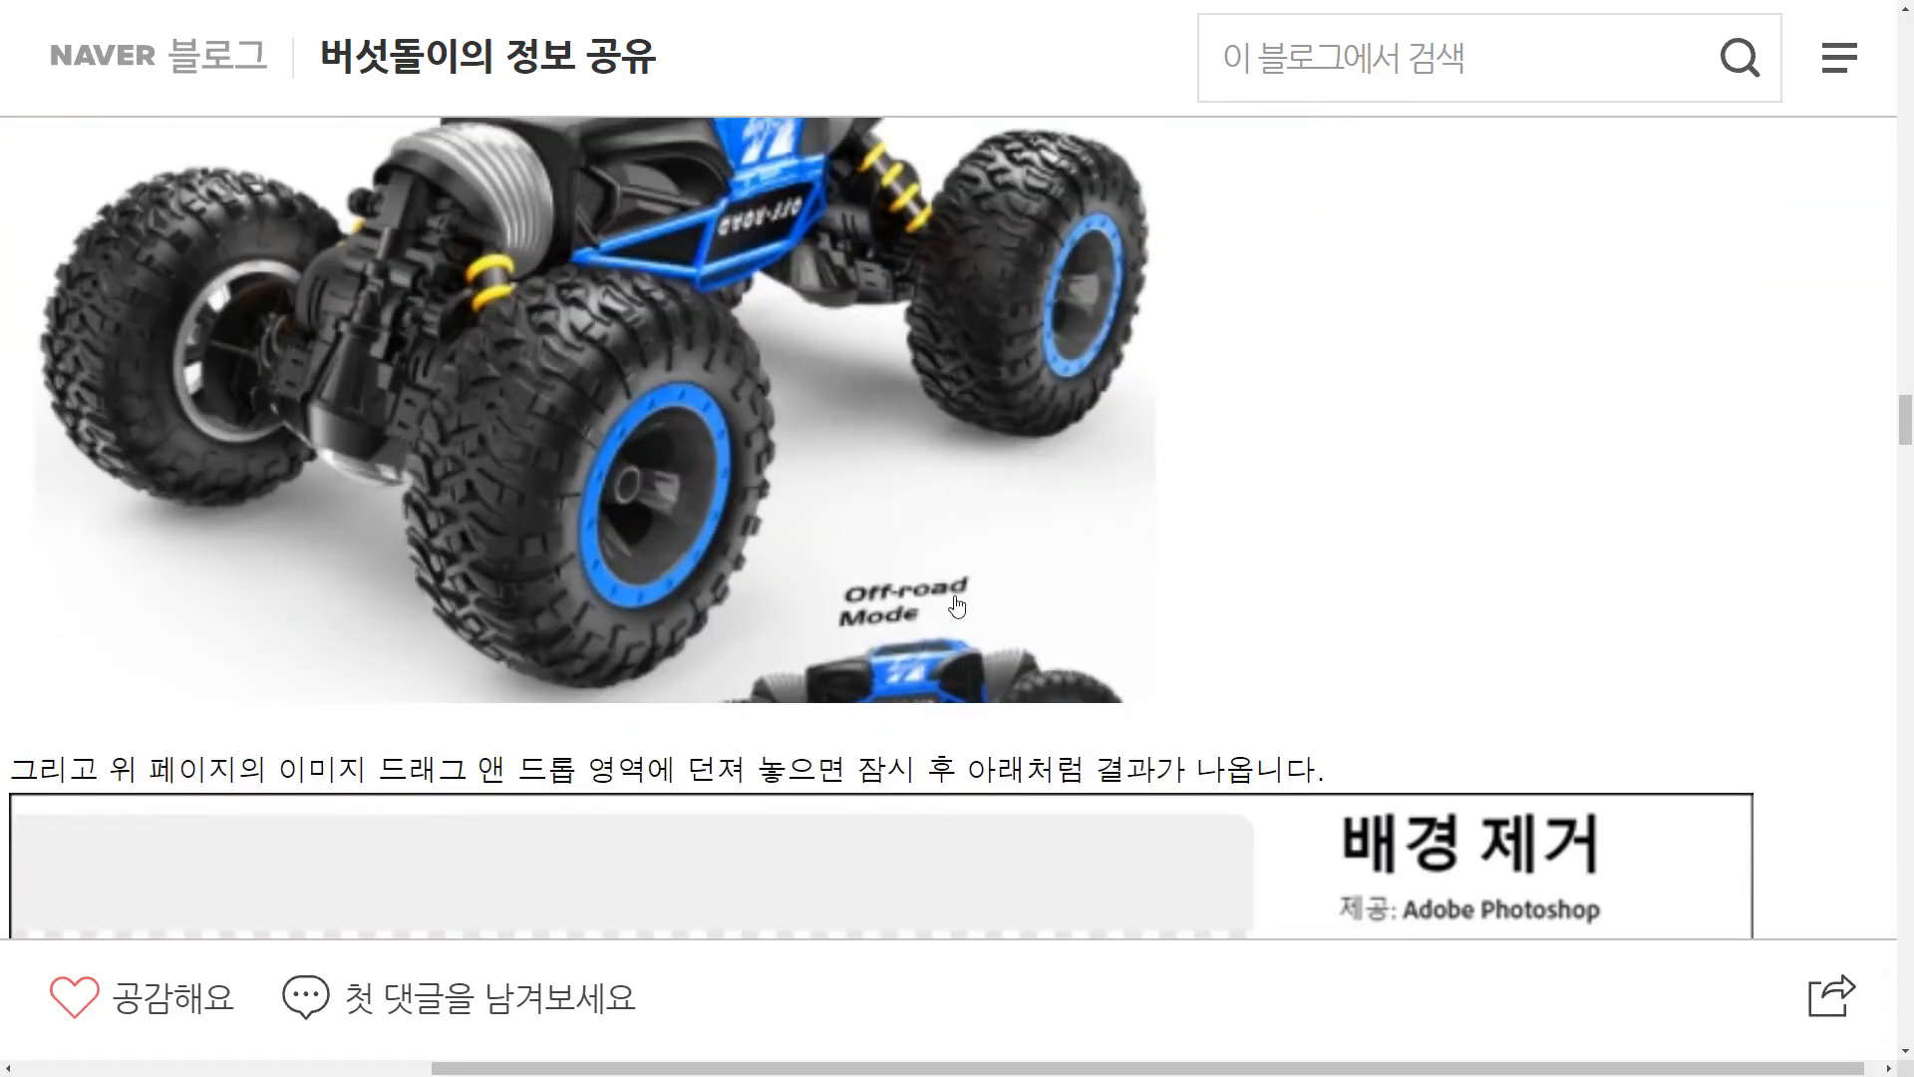
scroll(967, 608, "down", 8)
scroll(1296, 454, "up", 2)
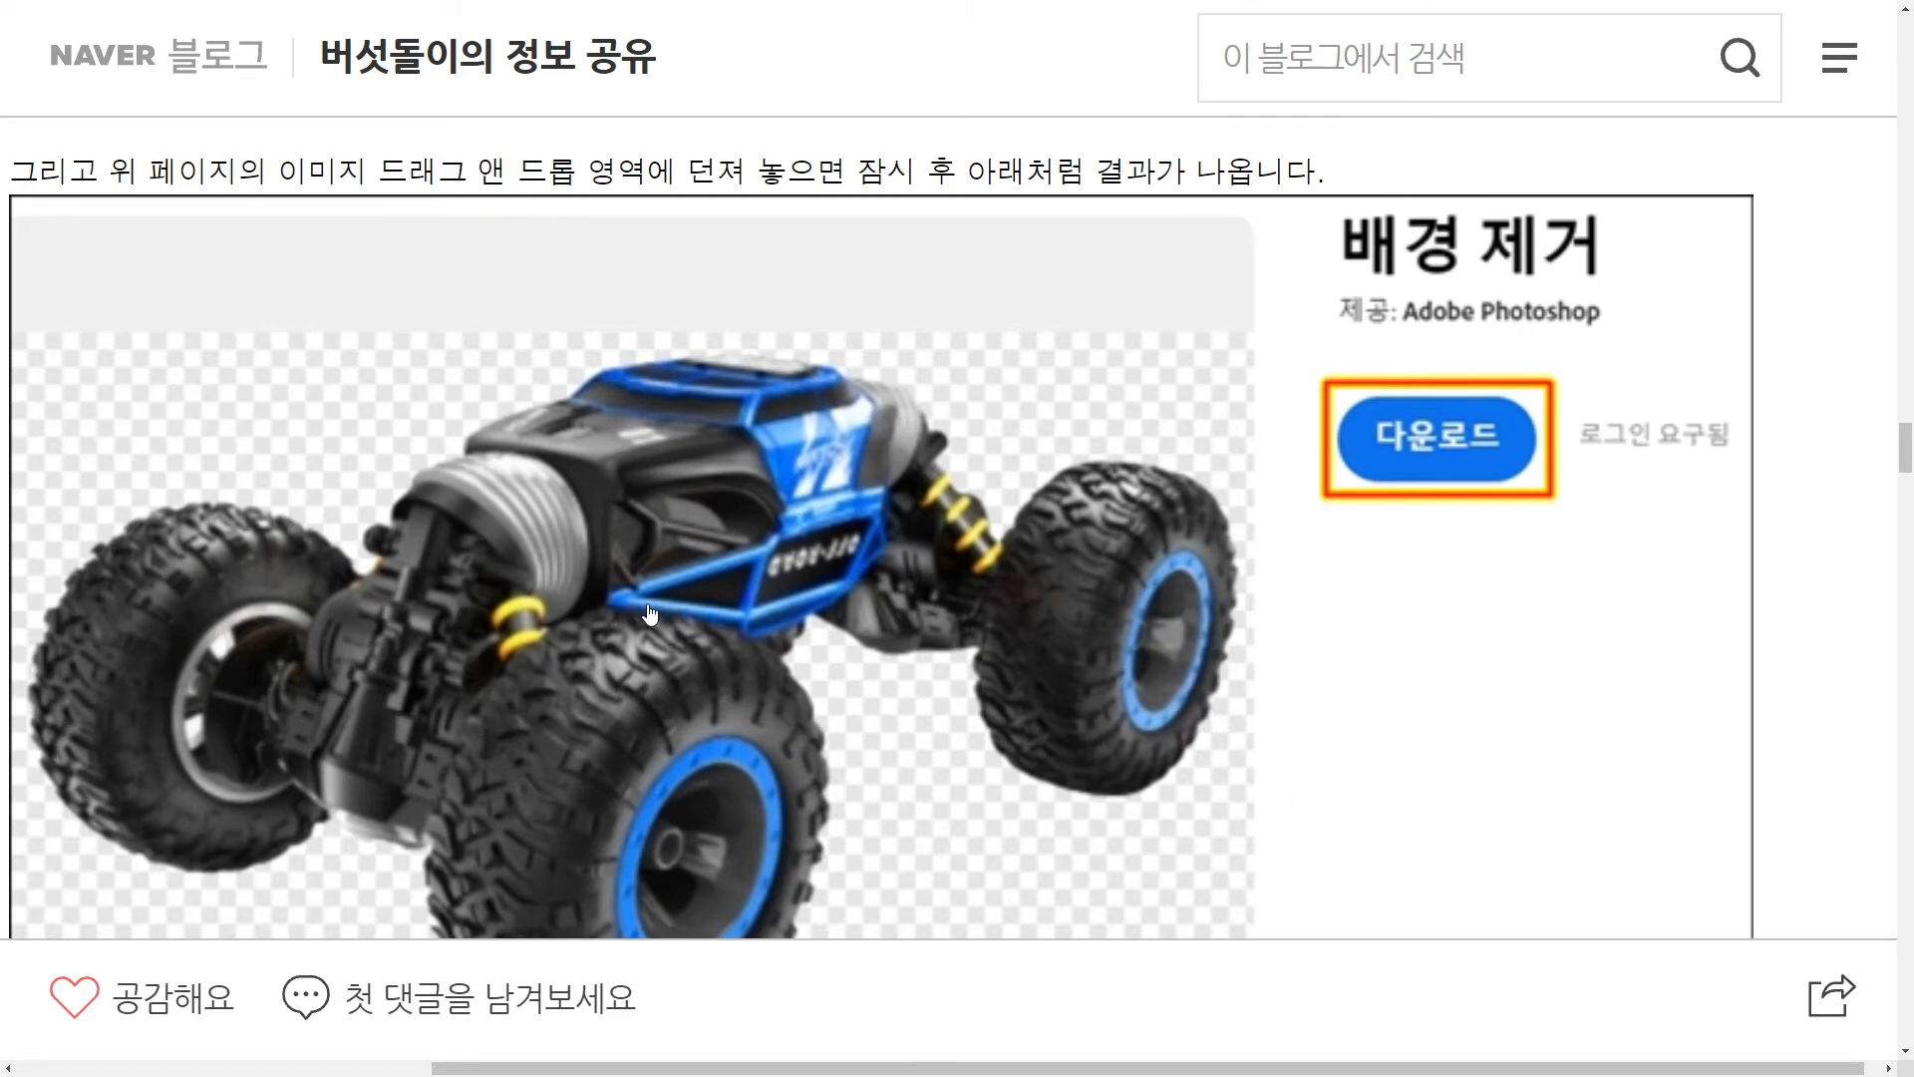
scroll(643, 608, "down", 2)
scroll(1406, 381, "up", 1)
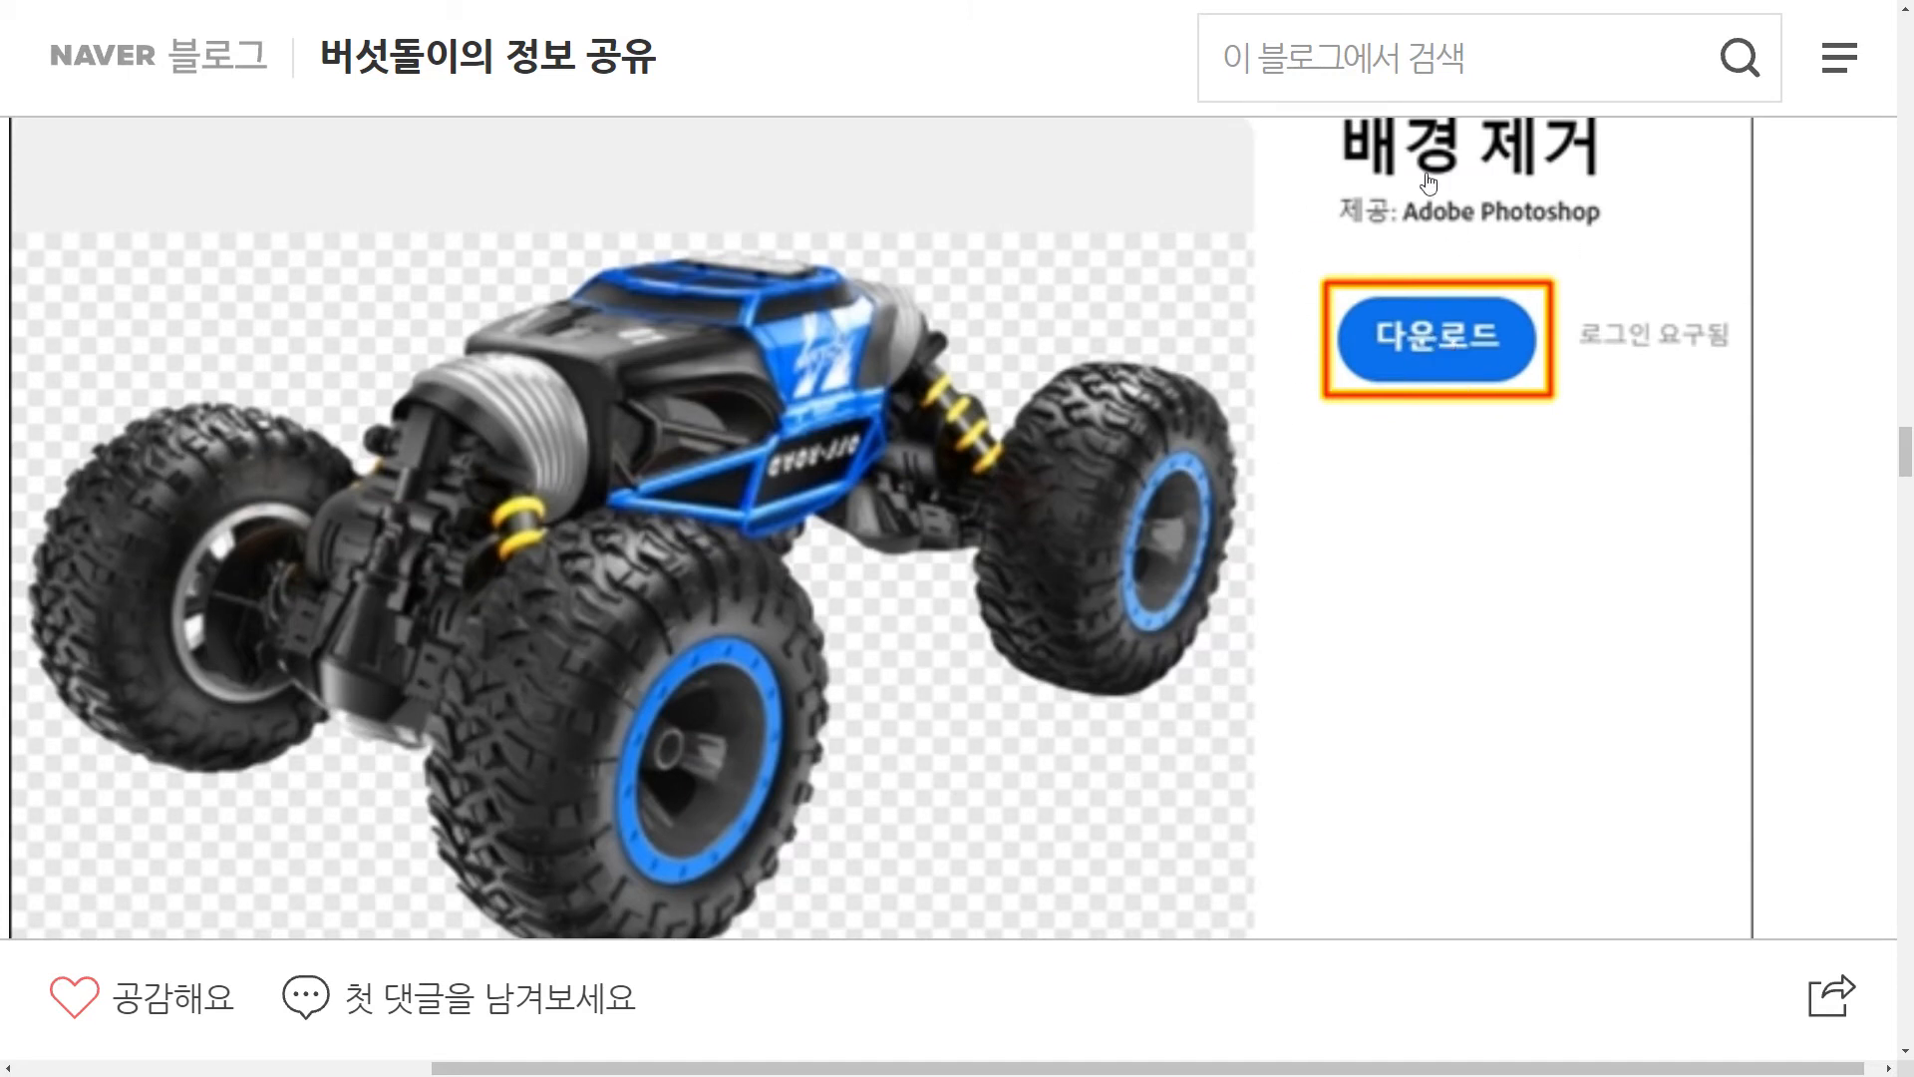
Read the post's note on the login needed for downloading and examine the 등록 sign-up prompt for people without an account.
scroll(1474, 258, "down", 7)
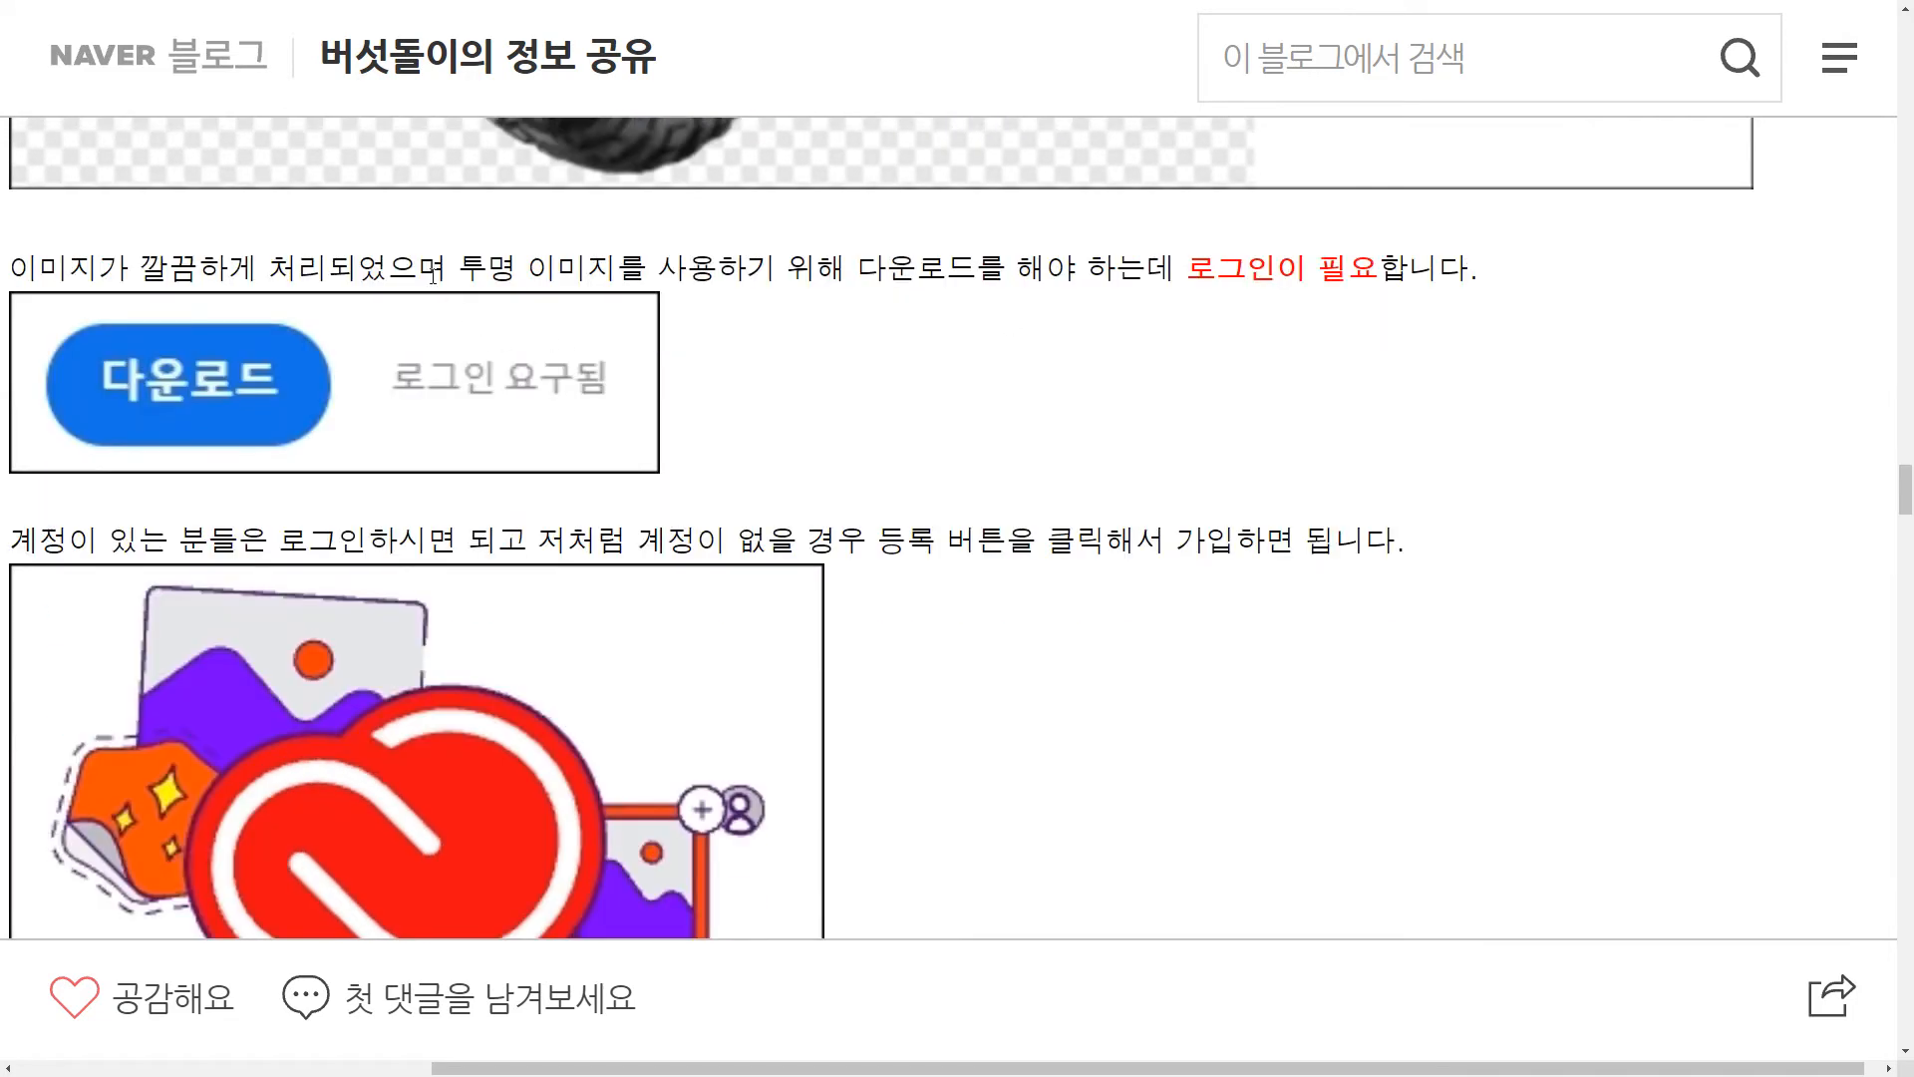
scroll(265, 397, "down", 5)
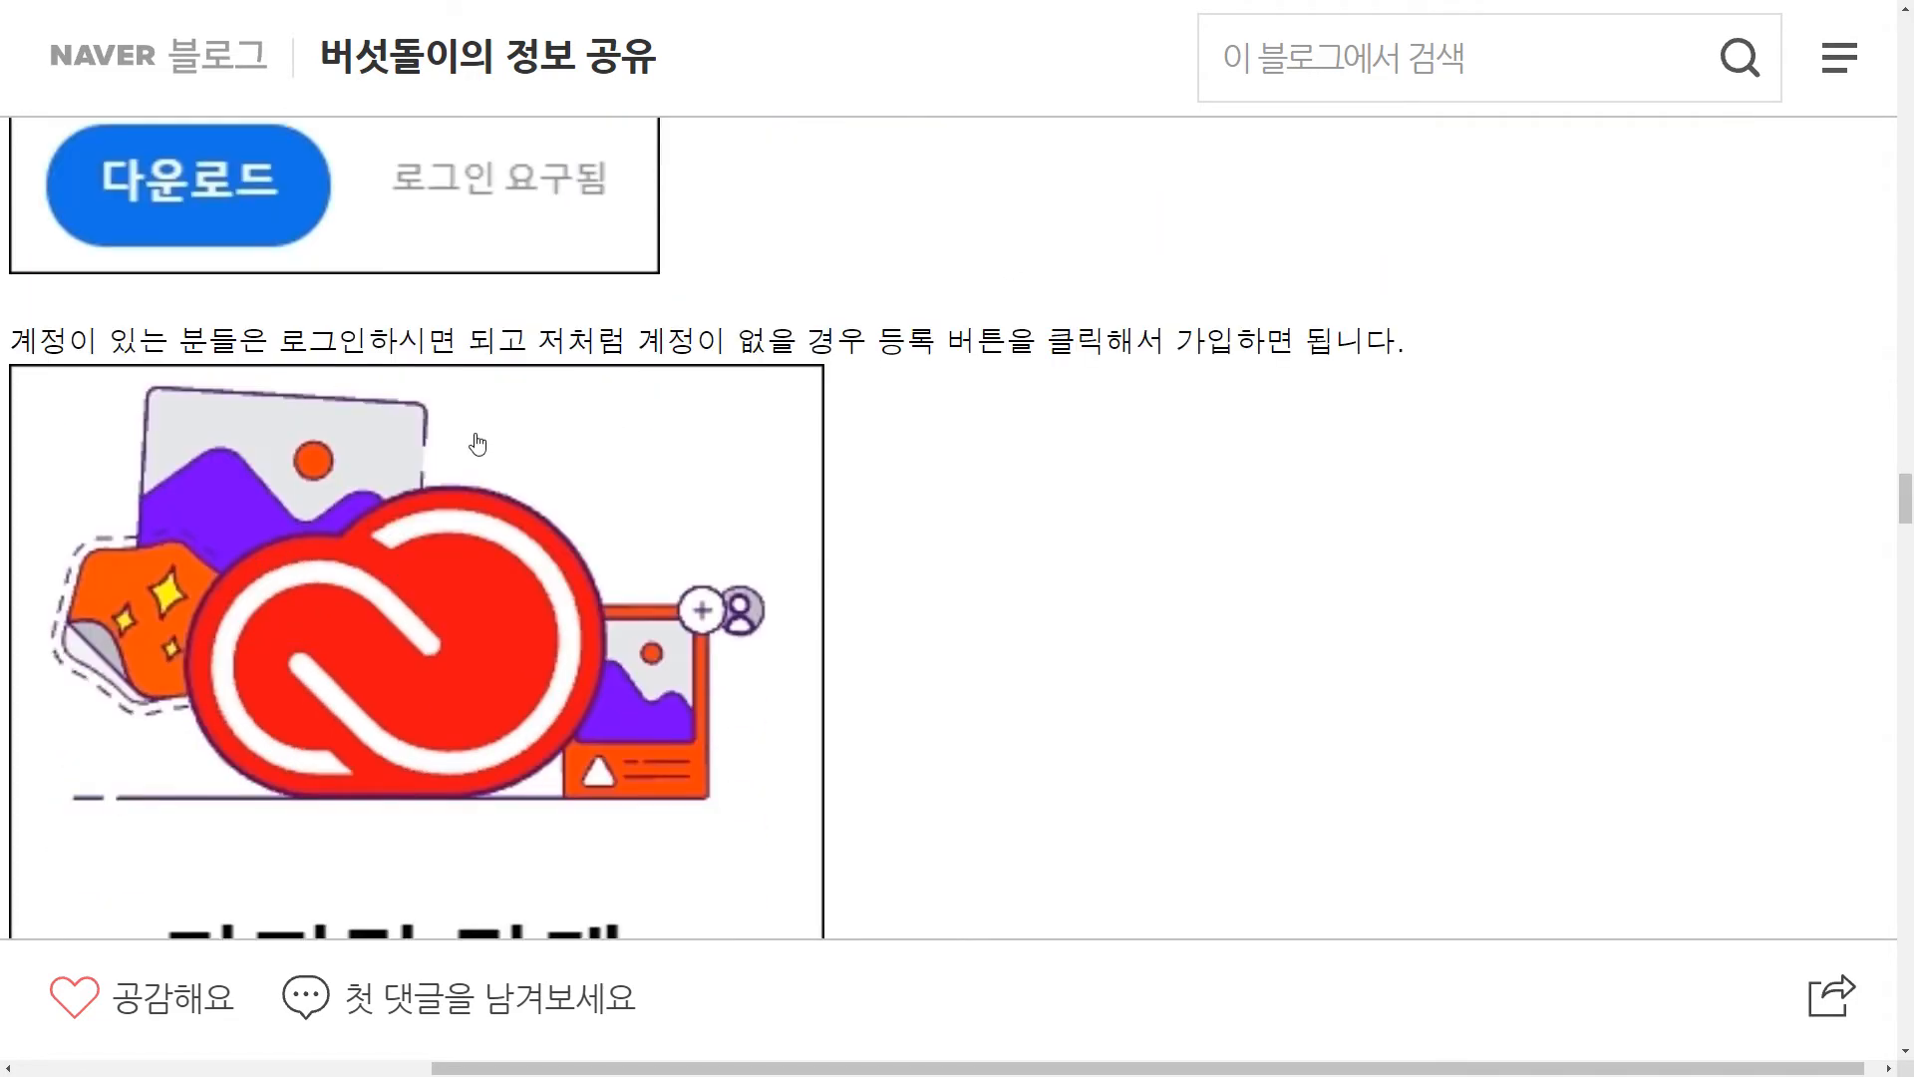
scroll(429, 196, "up", 3)
scroll(504, 192, "down", 6)
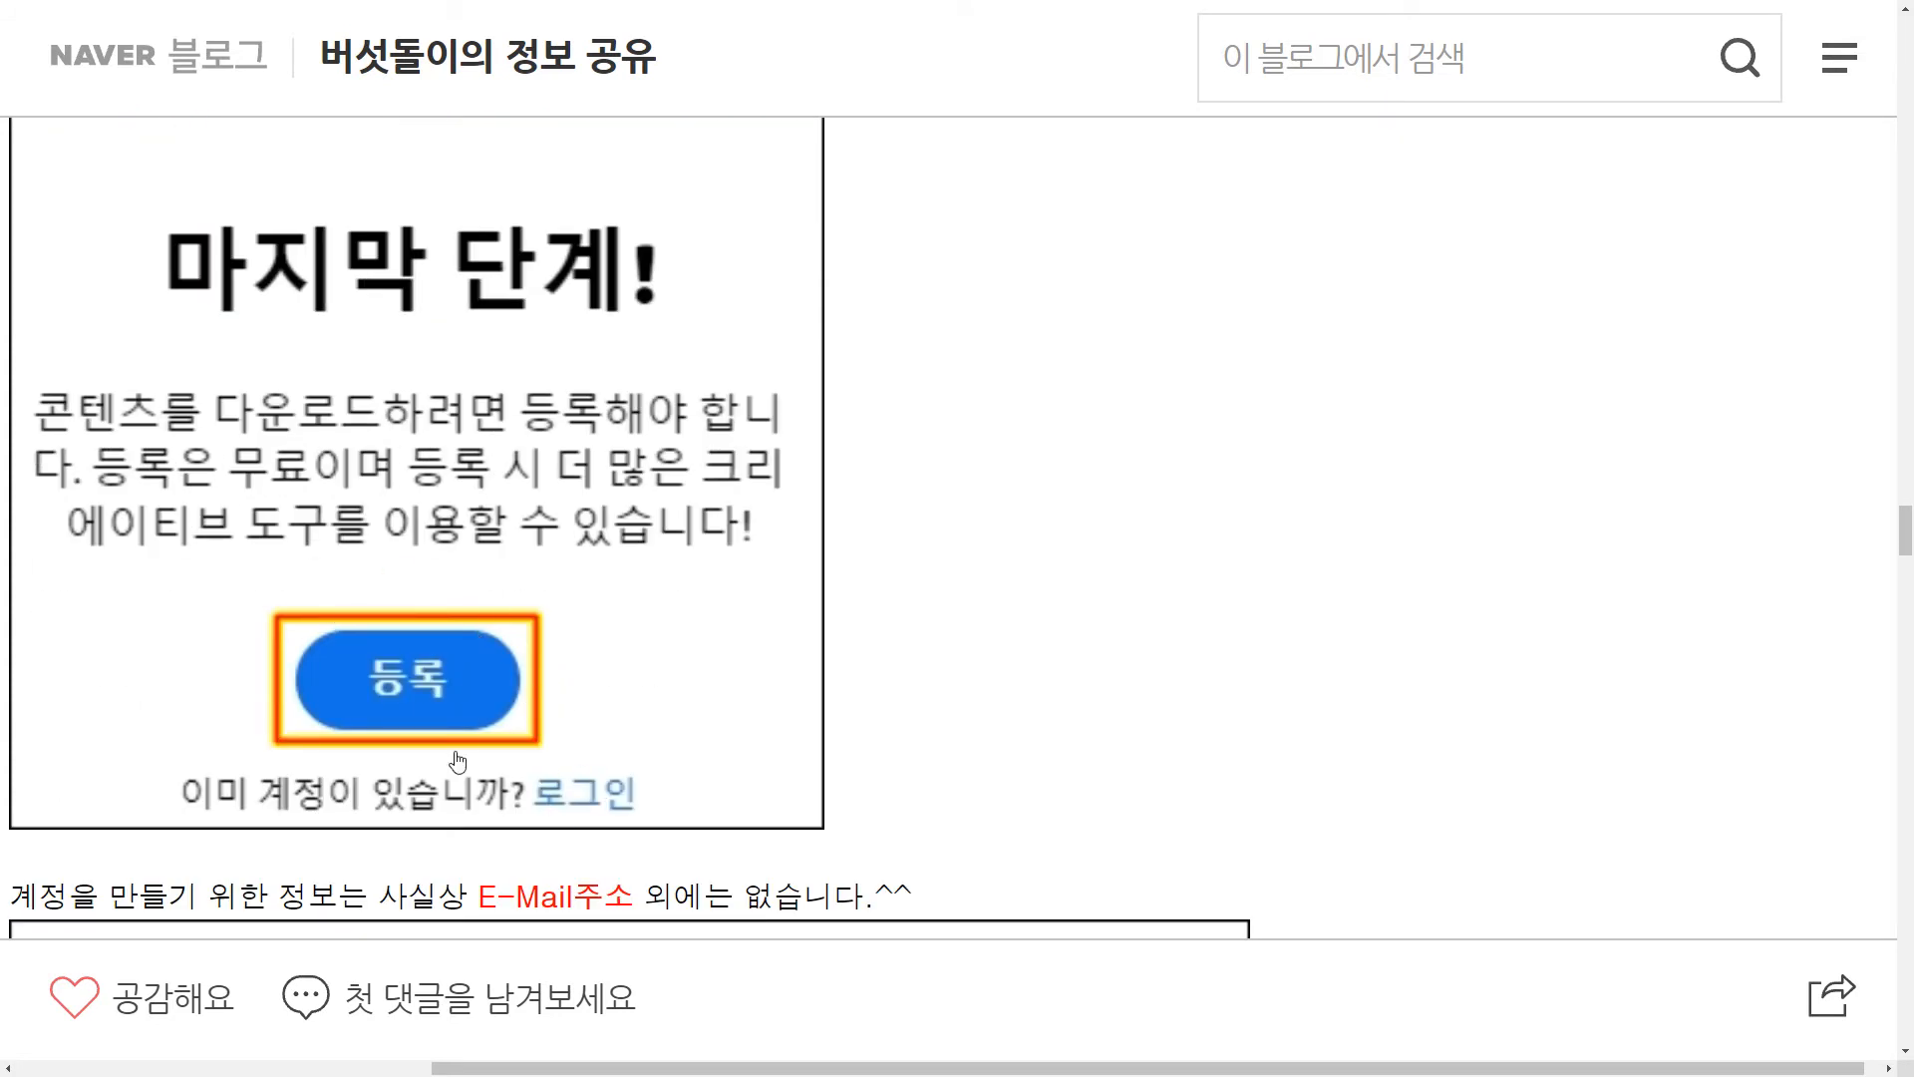
Examine the 계정 만들기 form example, including its e-mail, name, password, date-of-birth and consent fields.
scroll(460, 682, "down", 7)
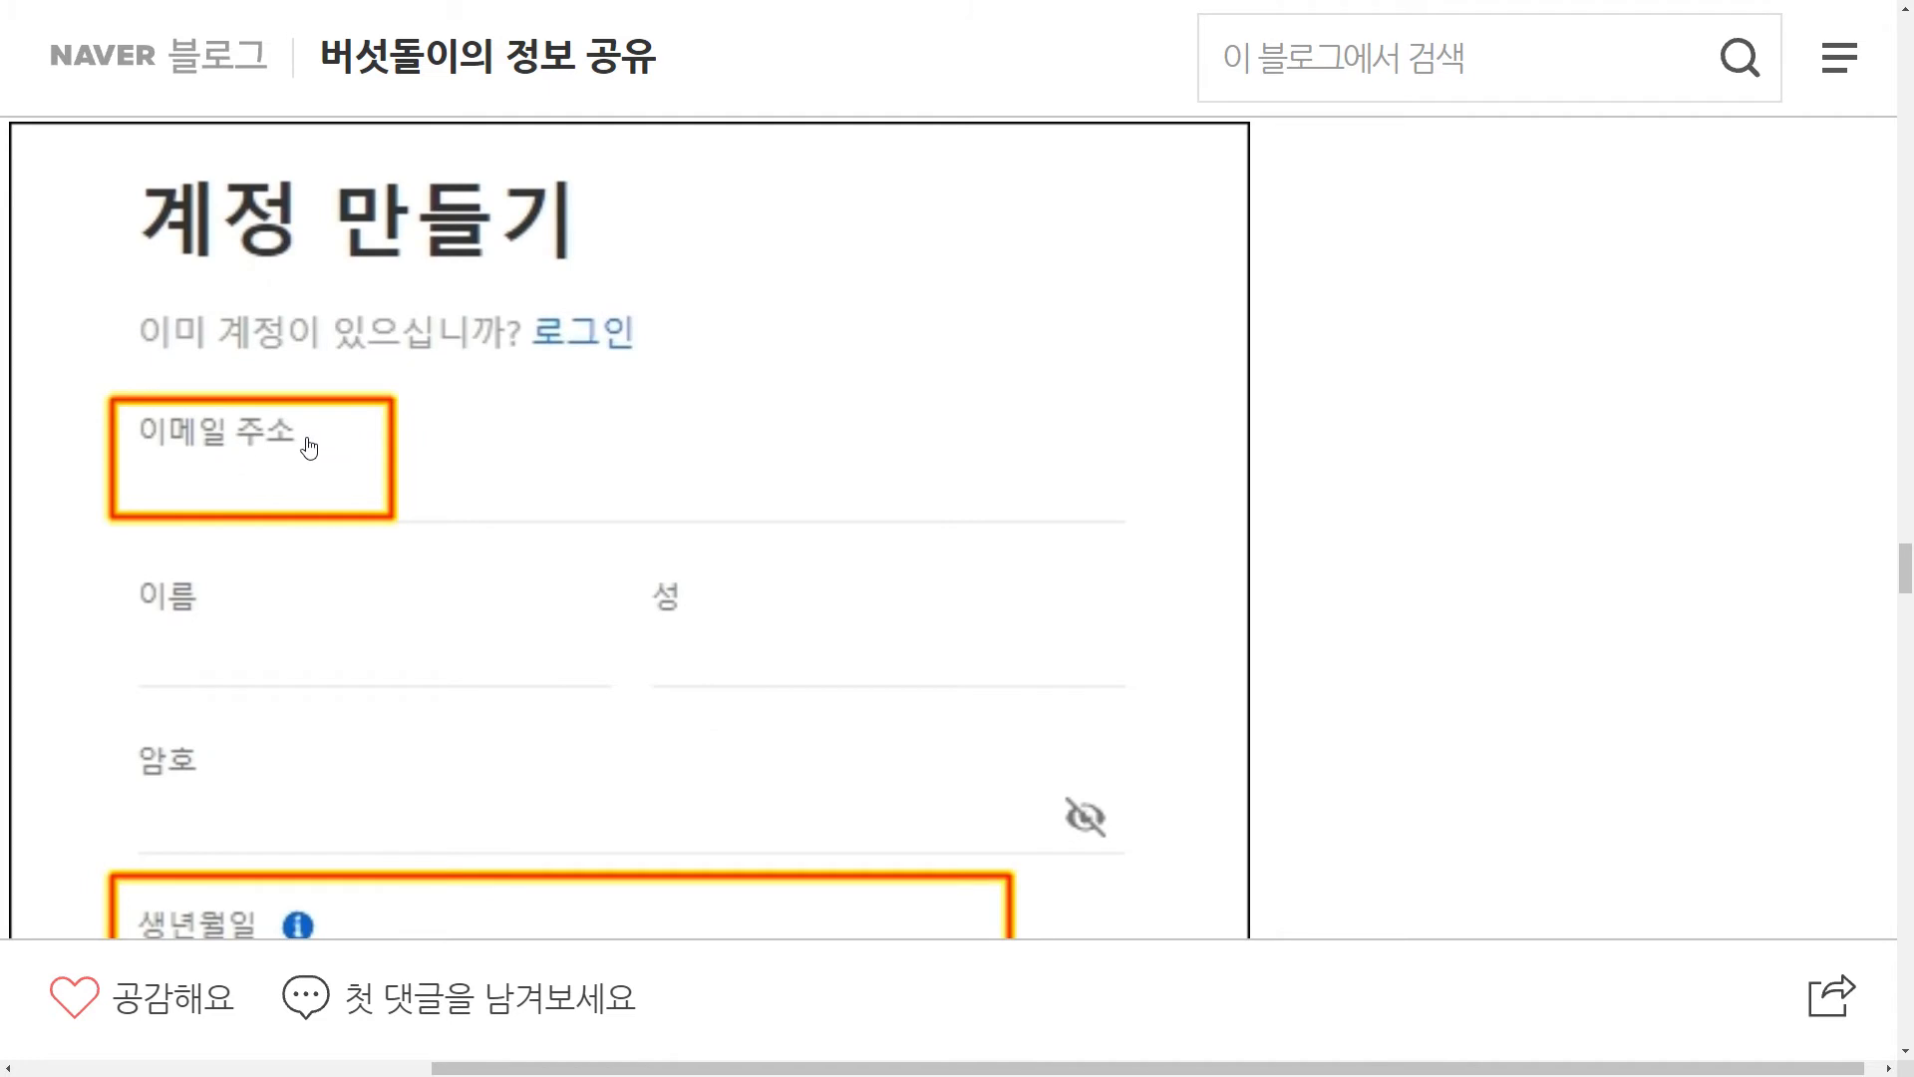
scroll(387, 331, "down", 1)
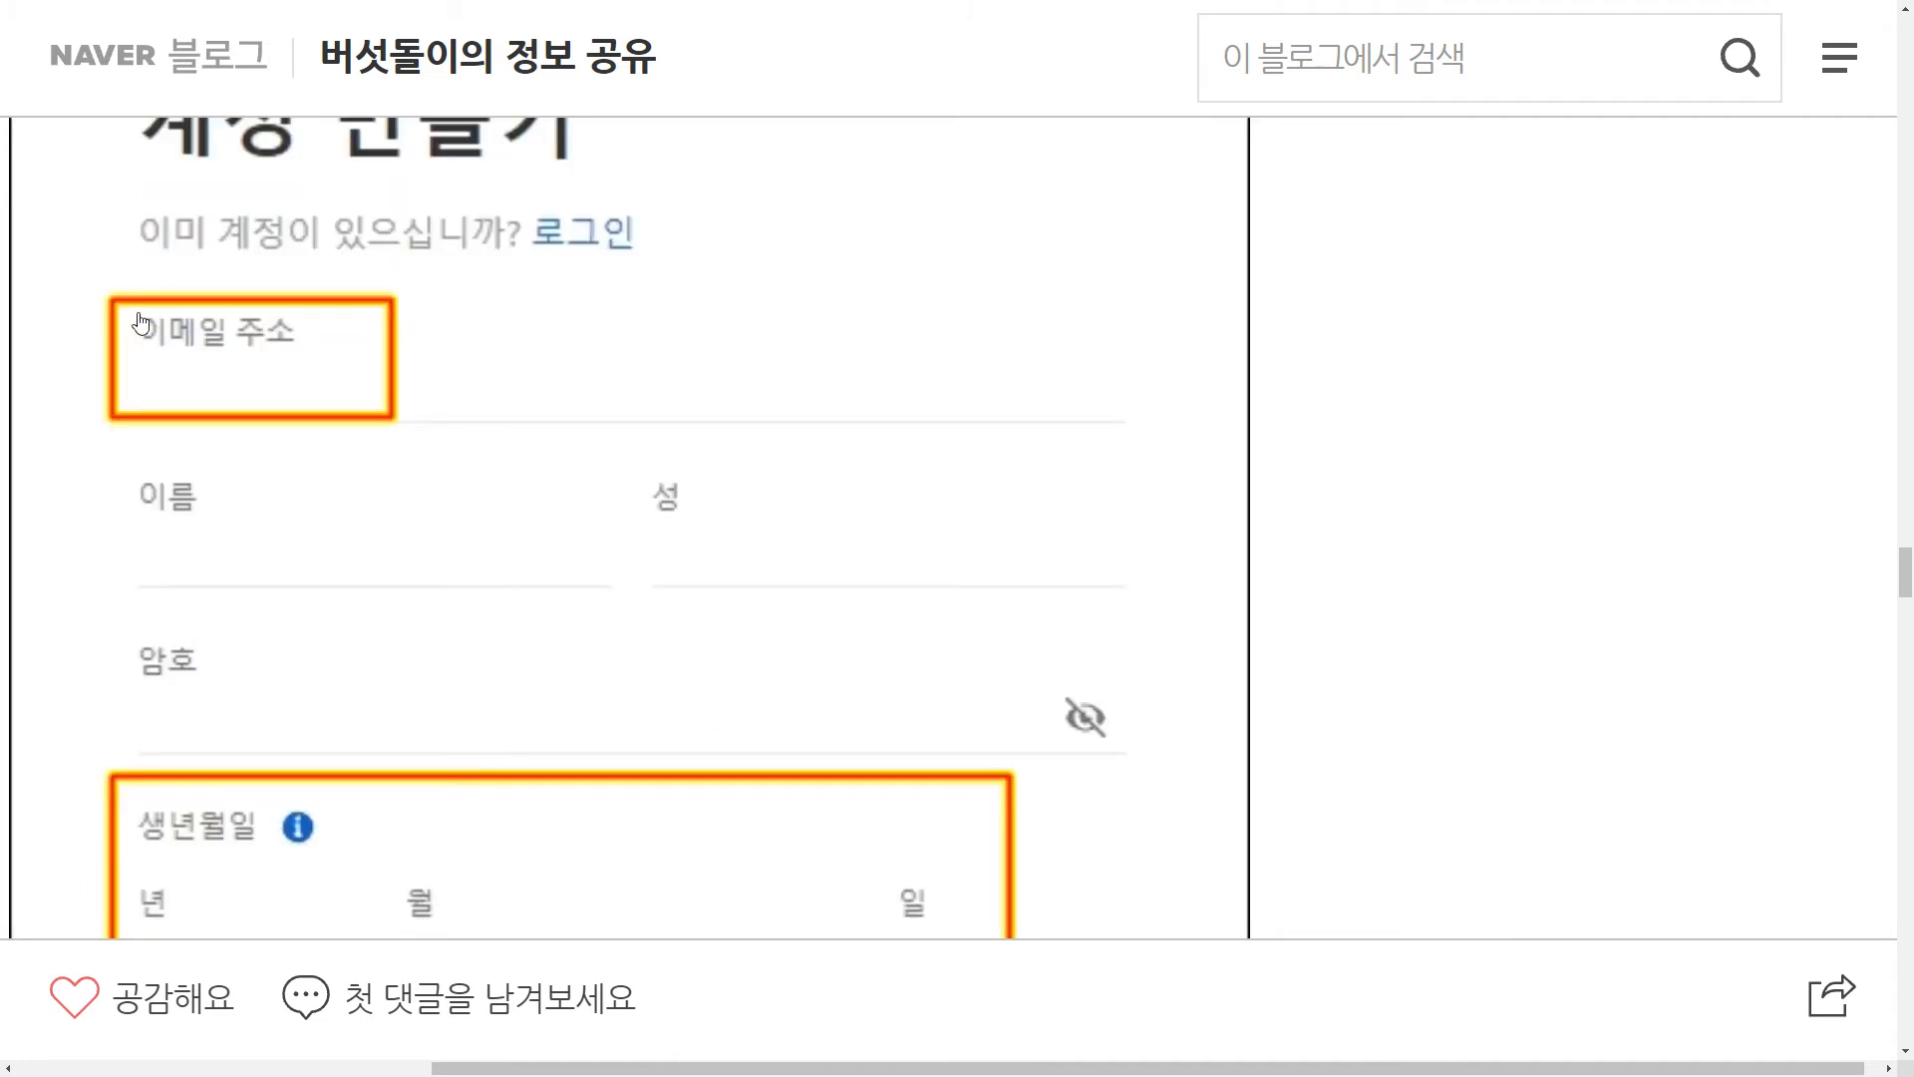
scroll(543, 466, "down", 2)
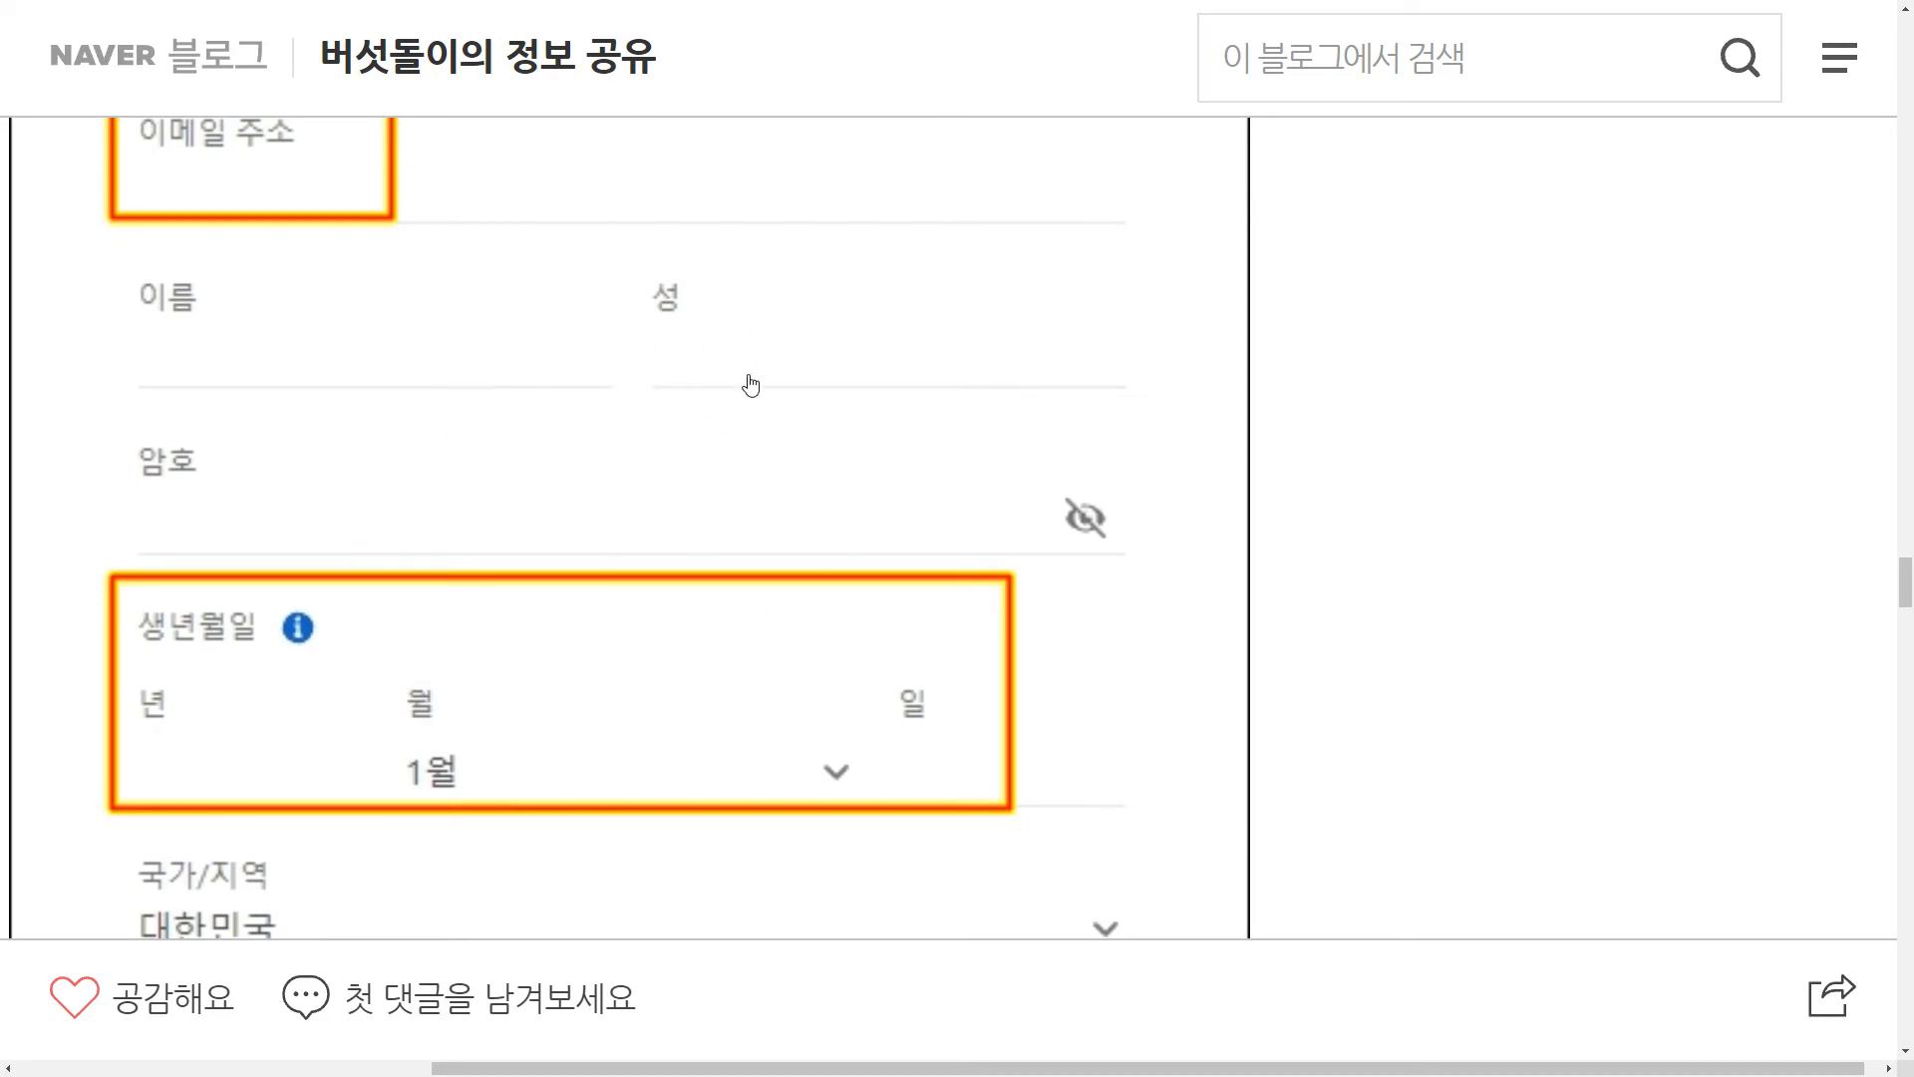
scroll(650, 385, "down", 3)
scroll(650, 385, "down", 5)
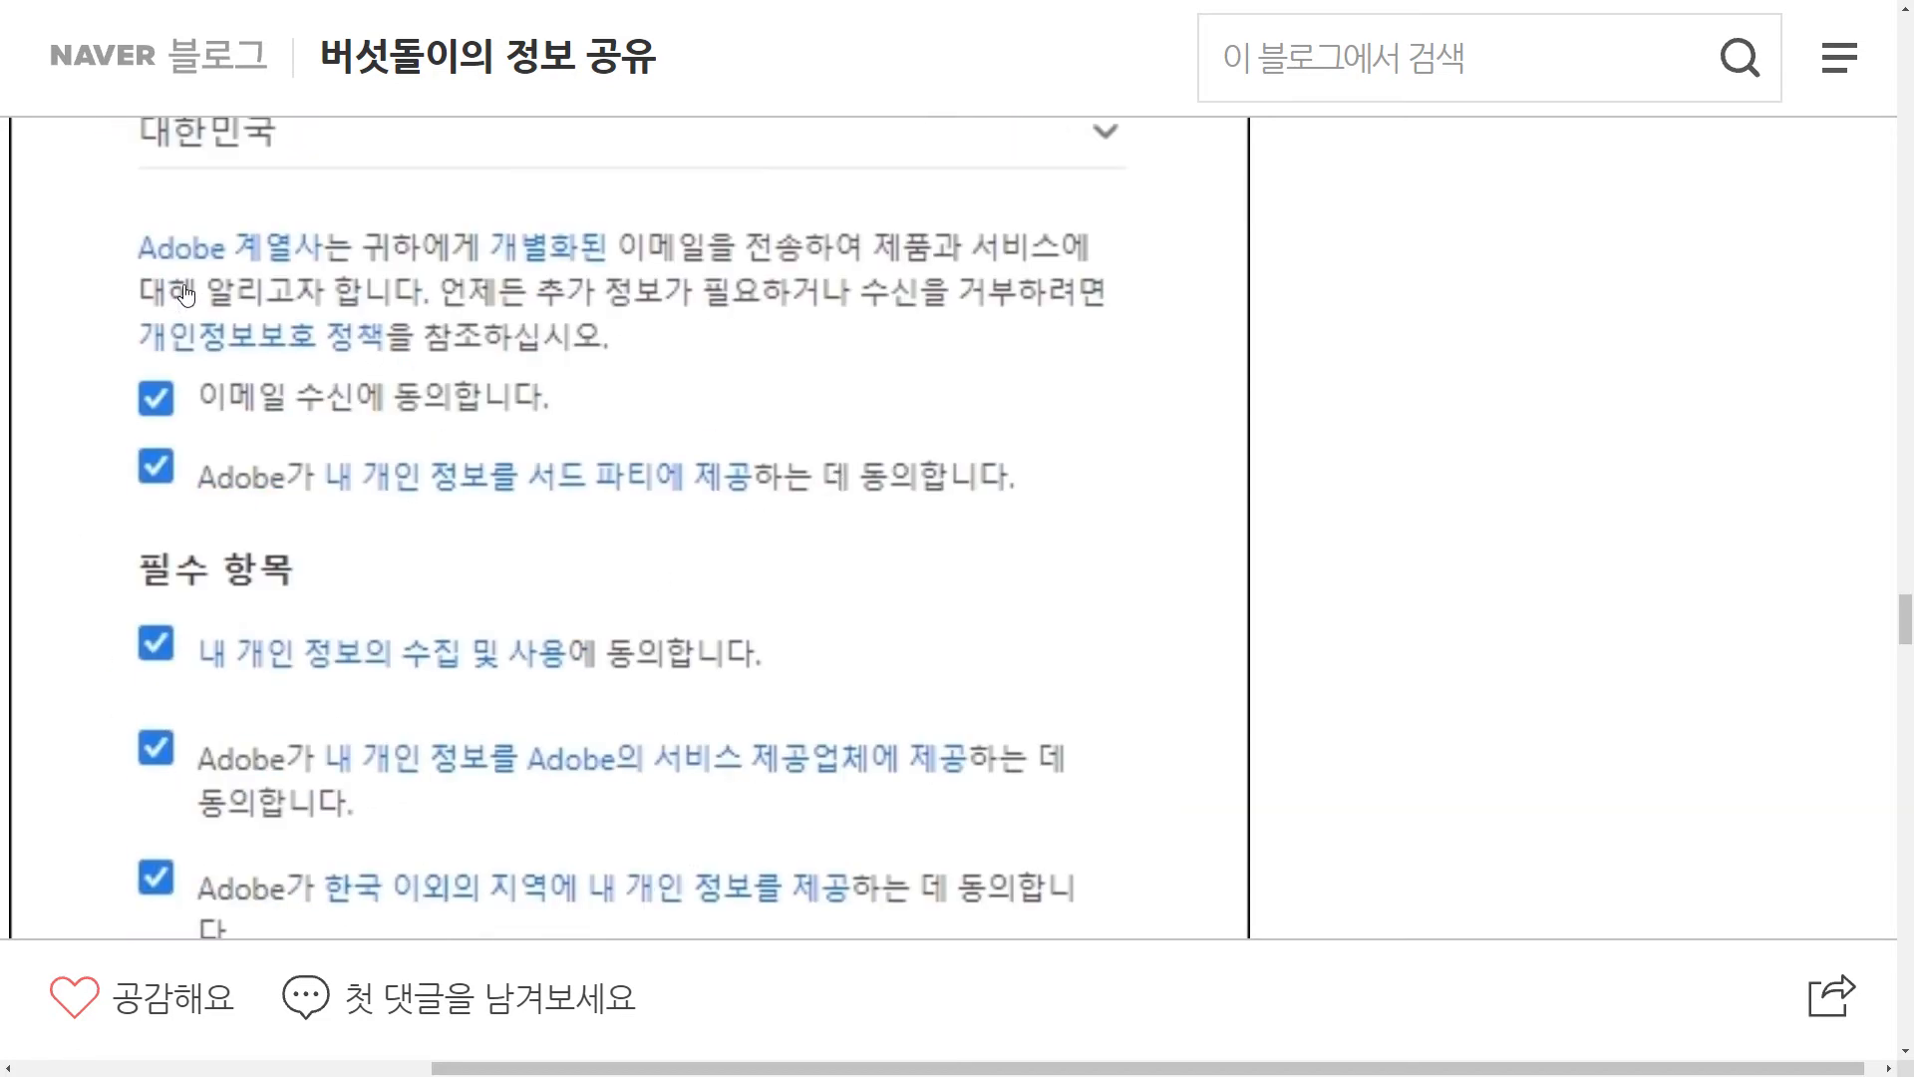
scroll(253, 724, "up", 10)
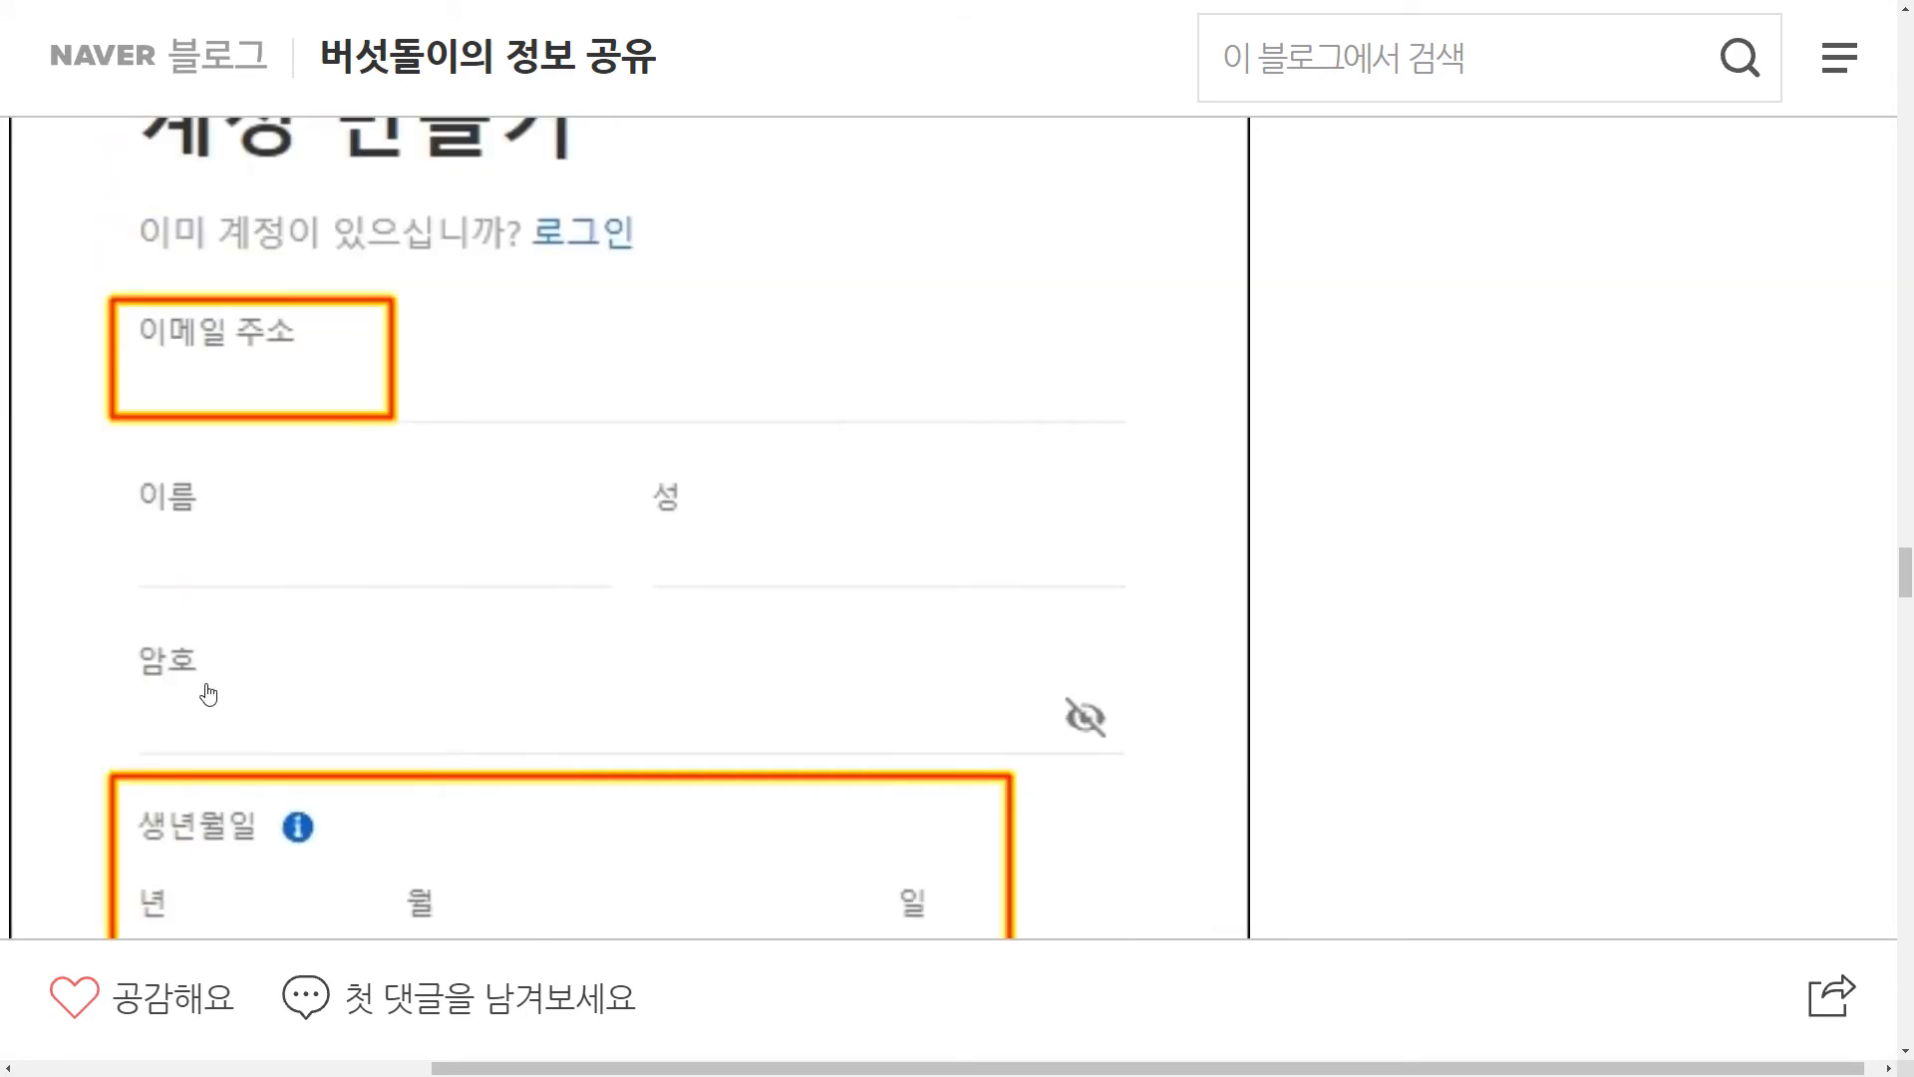
scroll(595, 592, "down", 15)
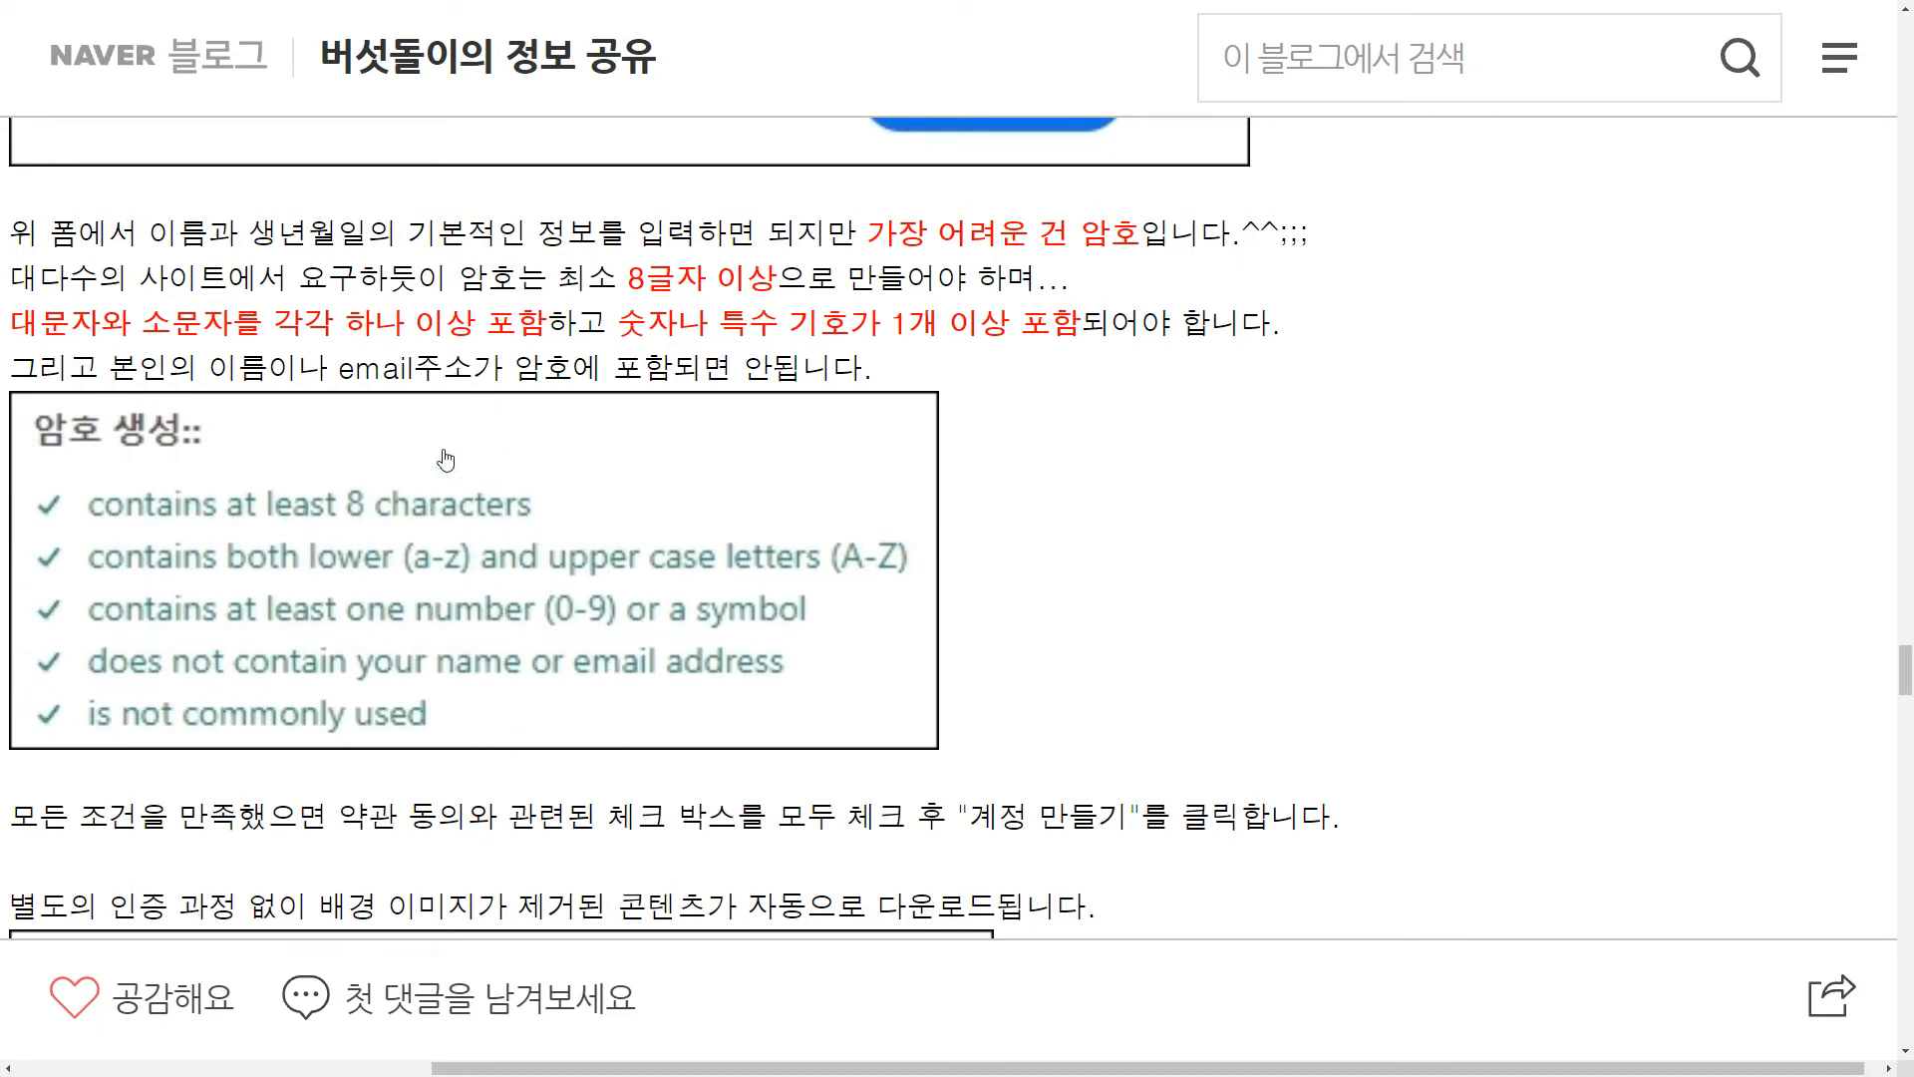
Review the password creation rules, the required consent checkboxes and the download completion notice in the post.
scroll(570, 493, "down", 6)
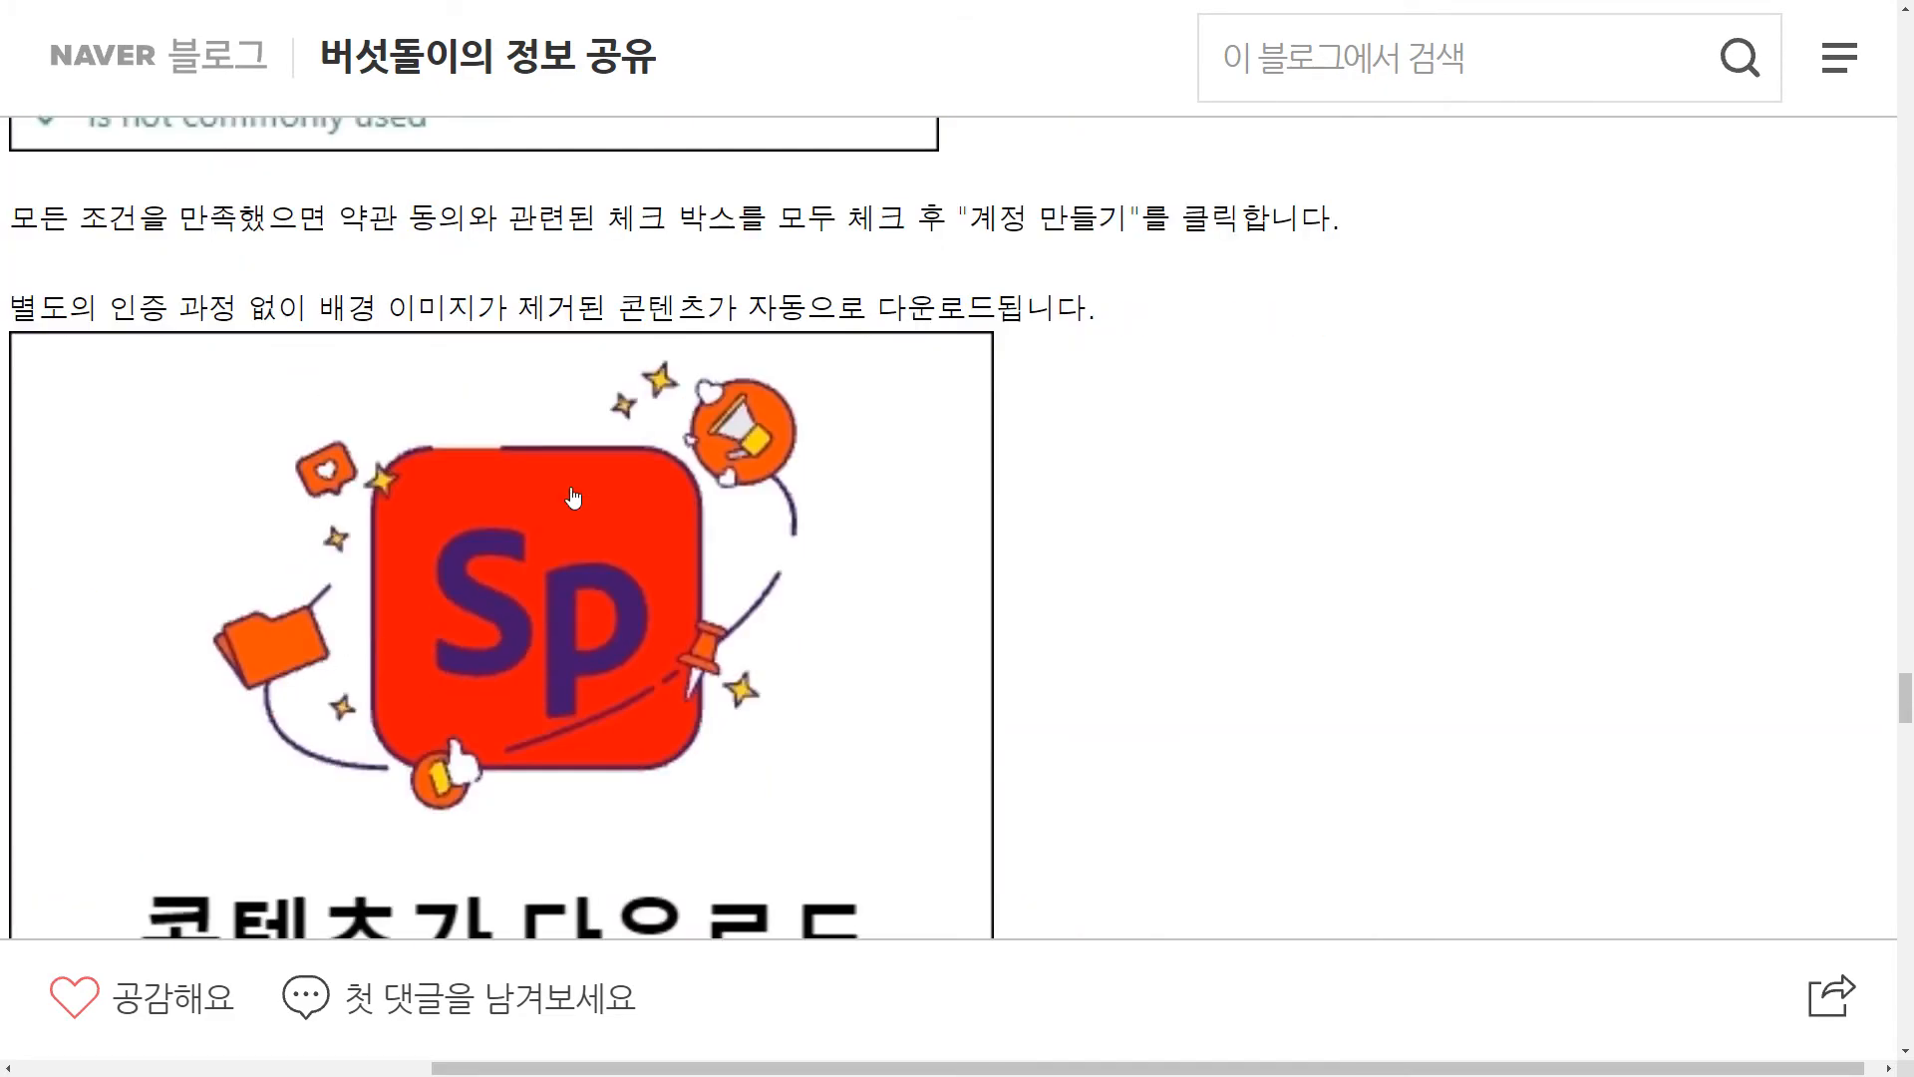
scroll(454, 450, "up", 4)
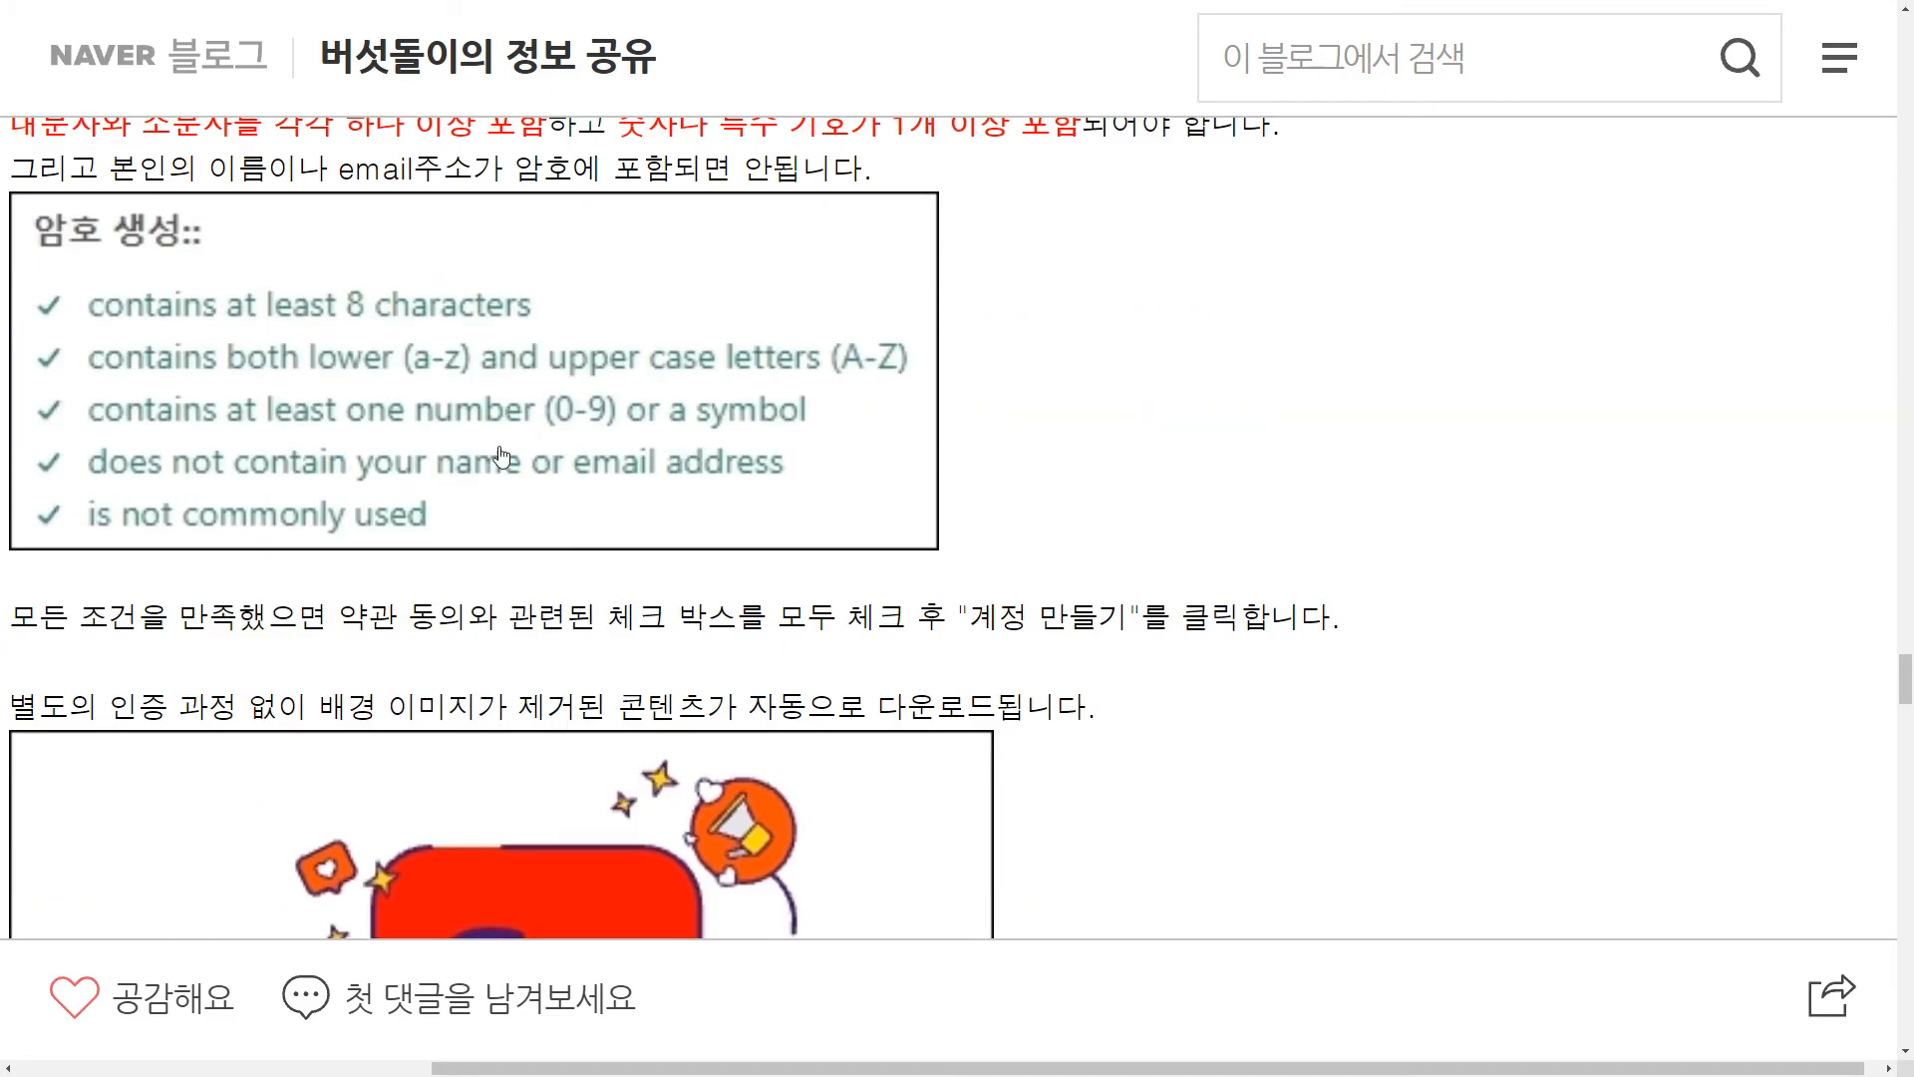
scroll(507, 472, "up", 1)
scroll(419, 459, "down", 4)
scroll(246, 435, "up", 13)
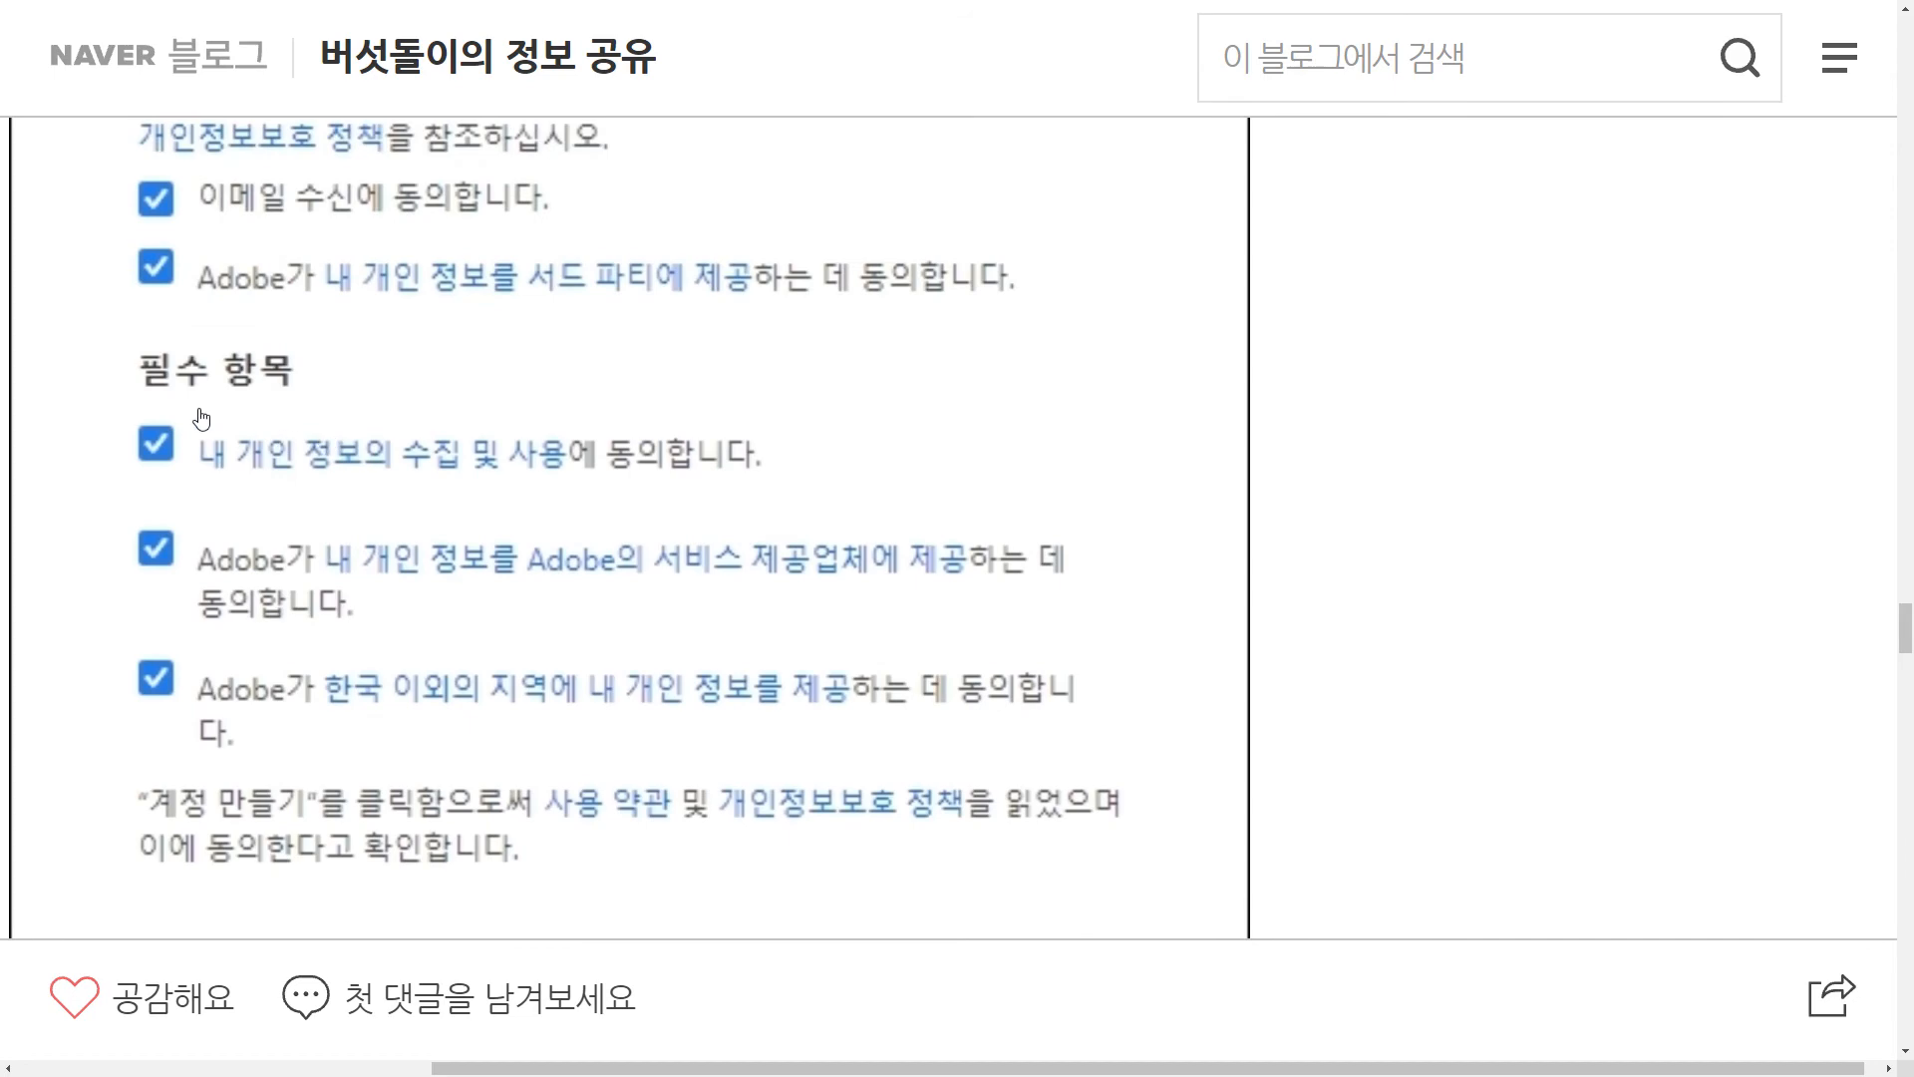
scroll(171, 479, "down", 6)
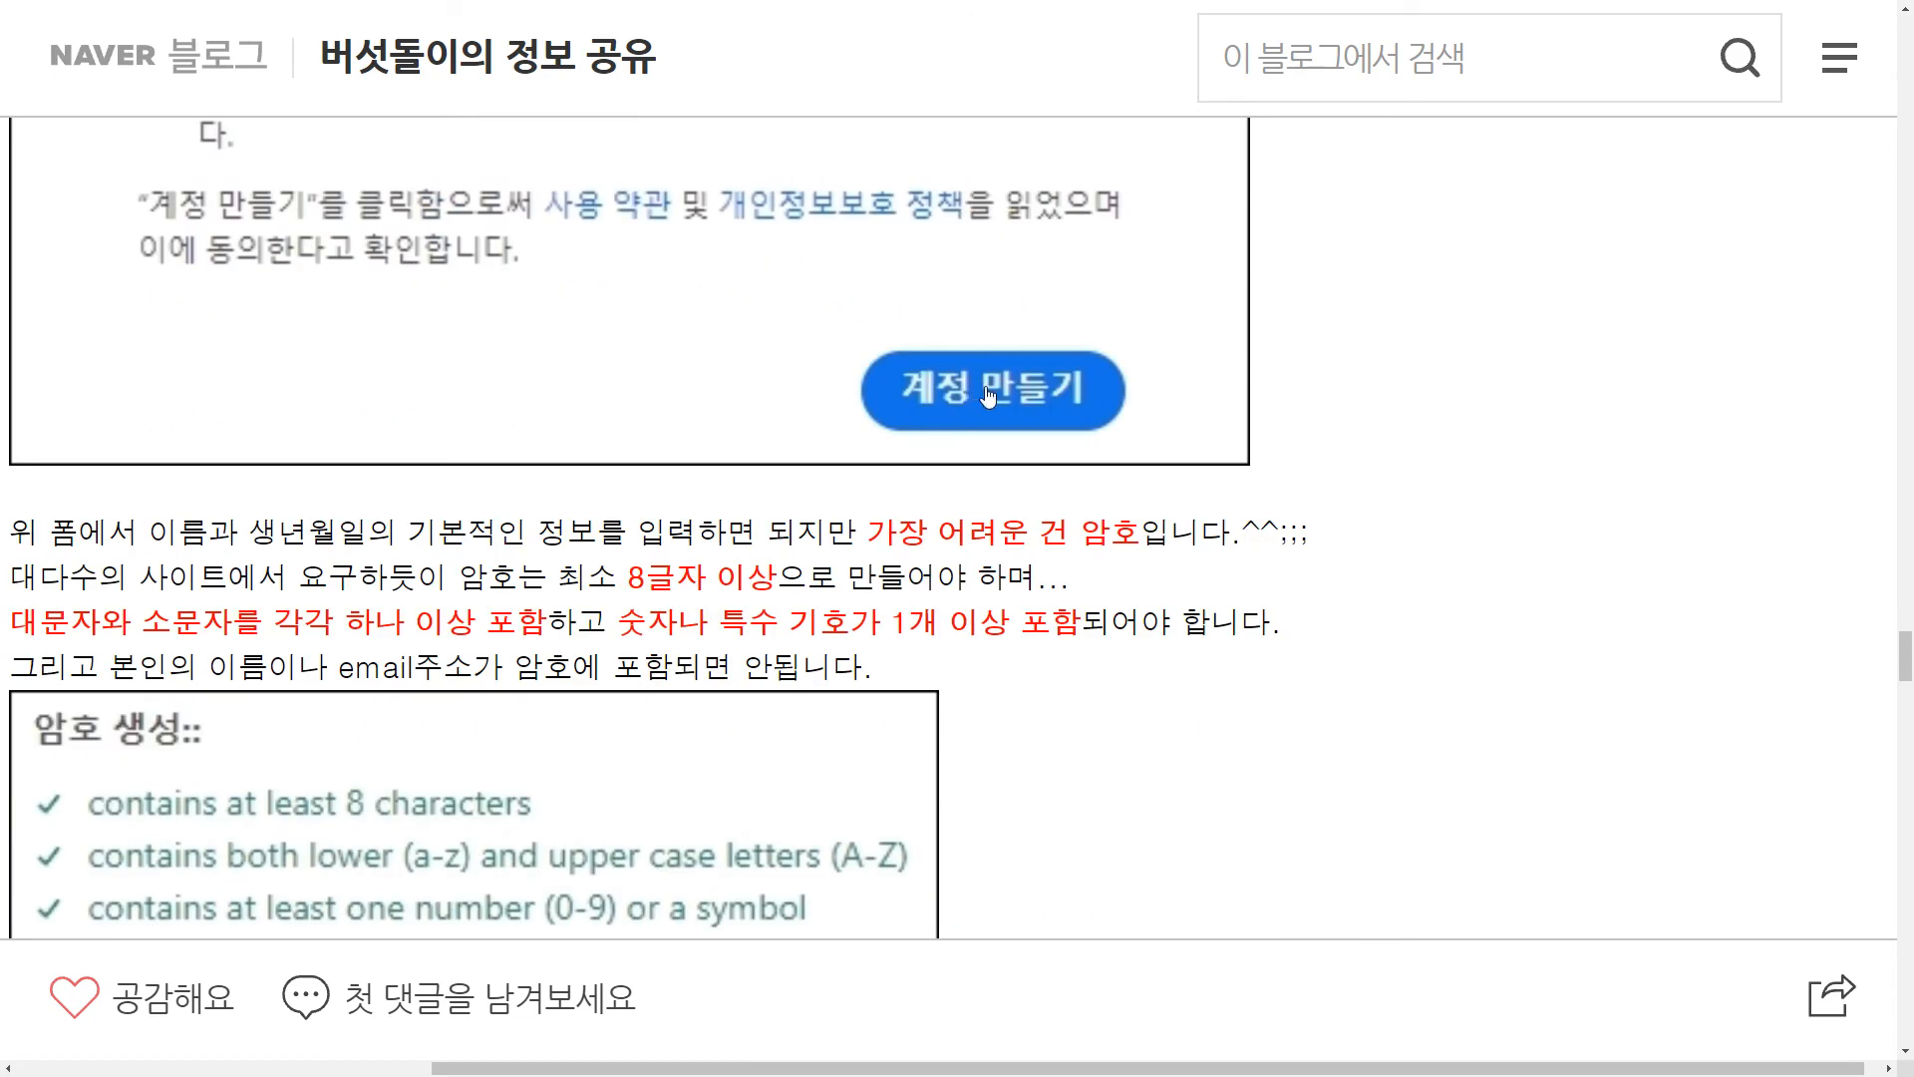
scroll(848, 443, "down", 10)
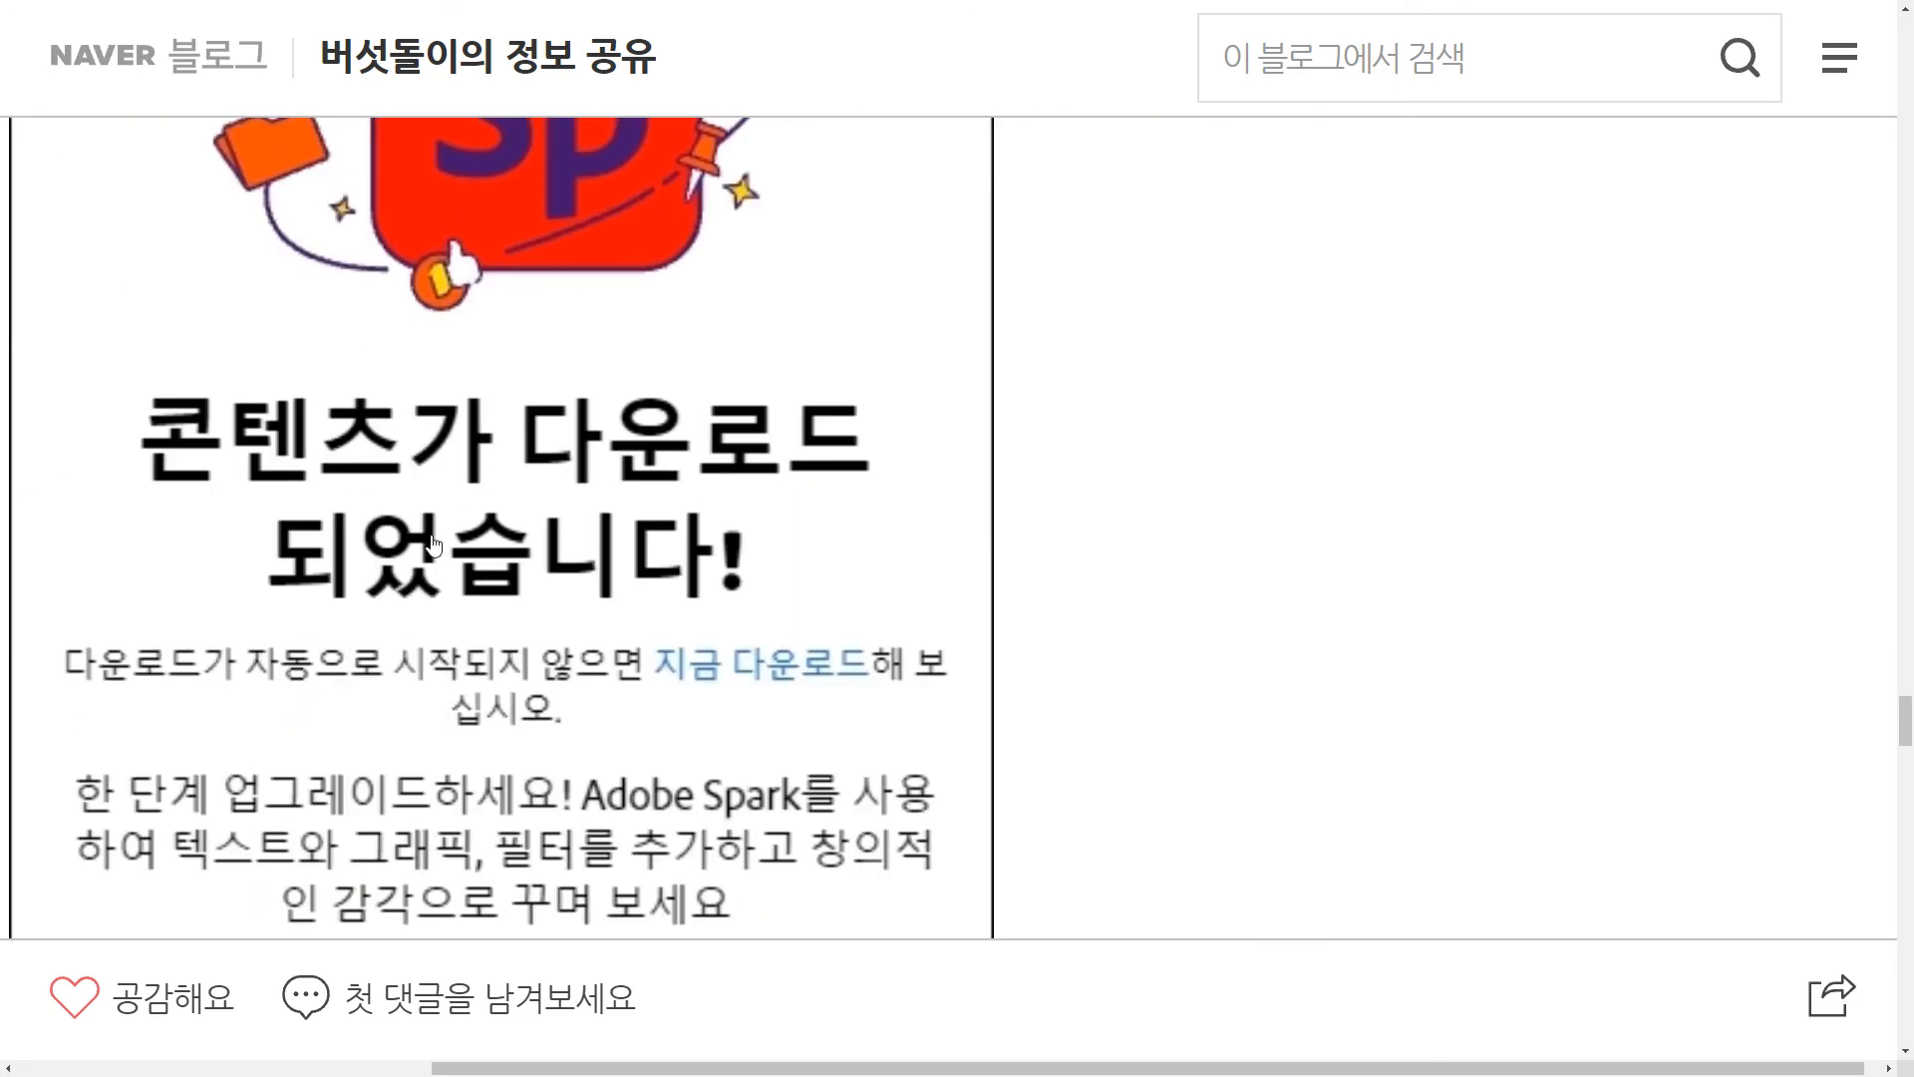
Review the explanation of the 01_adobespark.png file name, the 편집기에서 열기 option and the Adobe e-mail verification example.
scroll(604, 448, "down", 8)
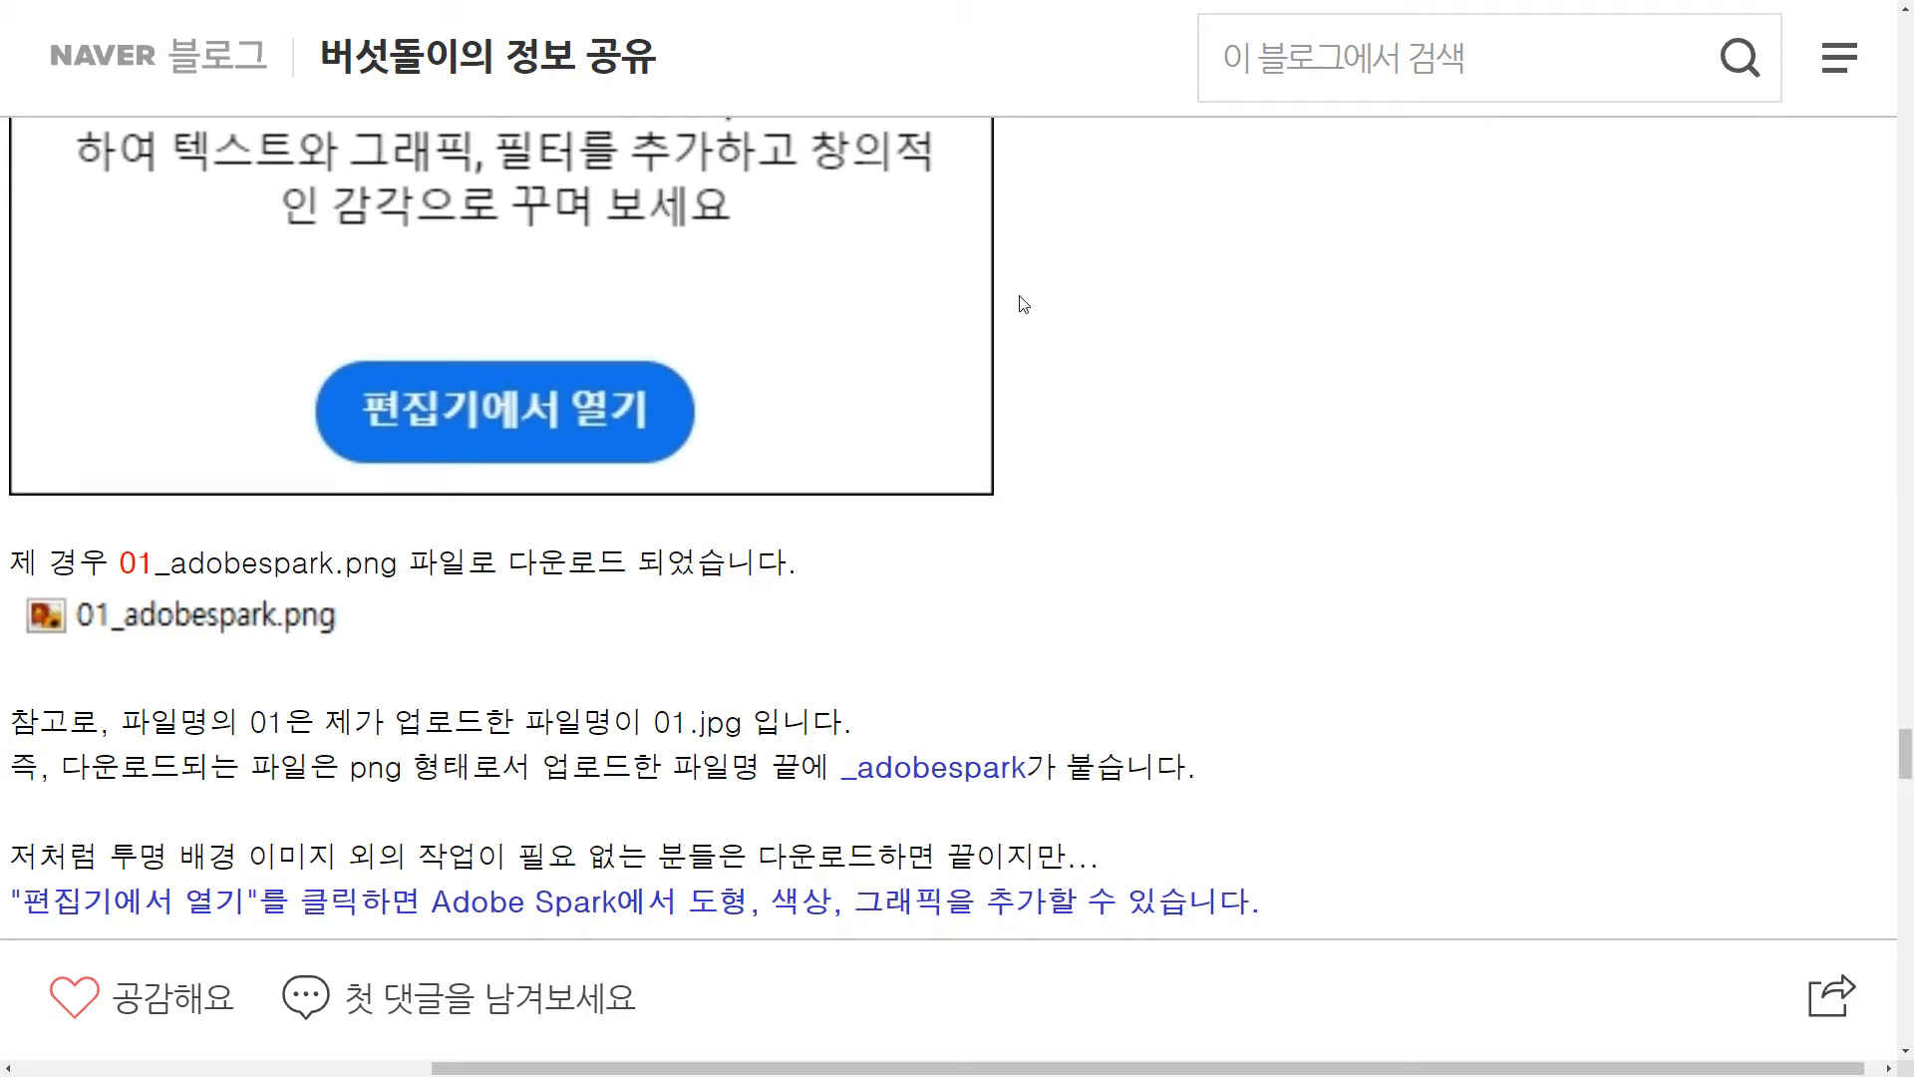
scroll(1024, 304, "down", 2)
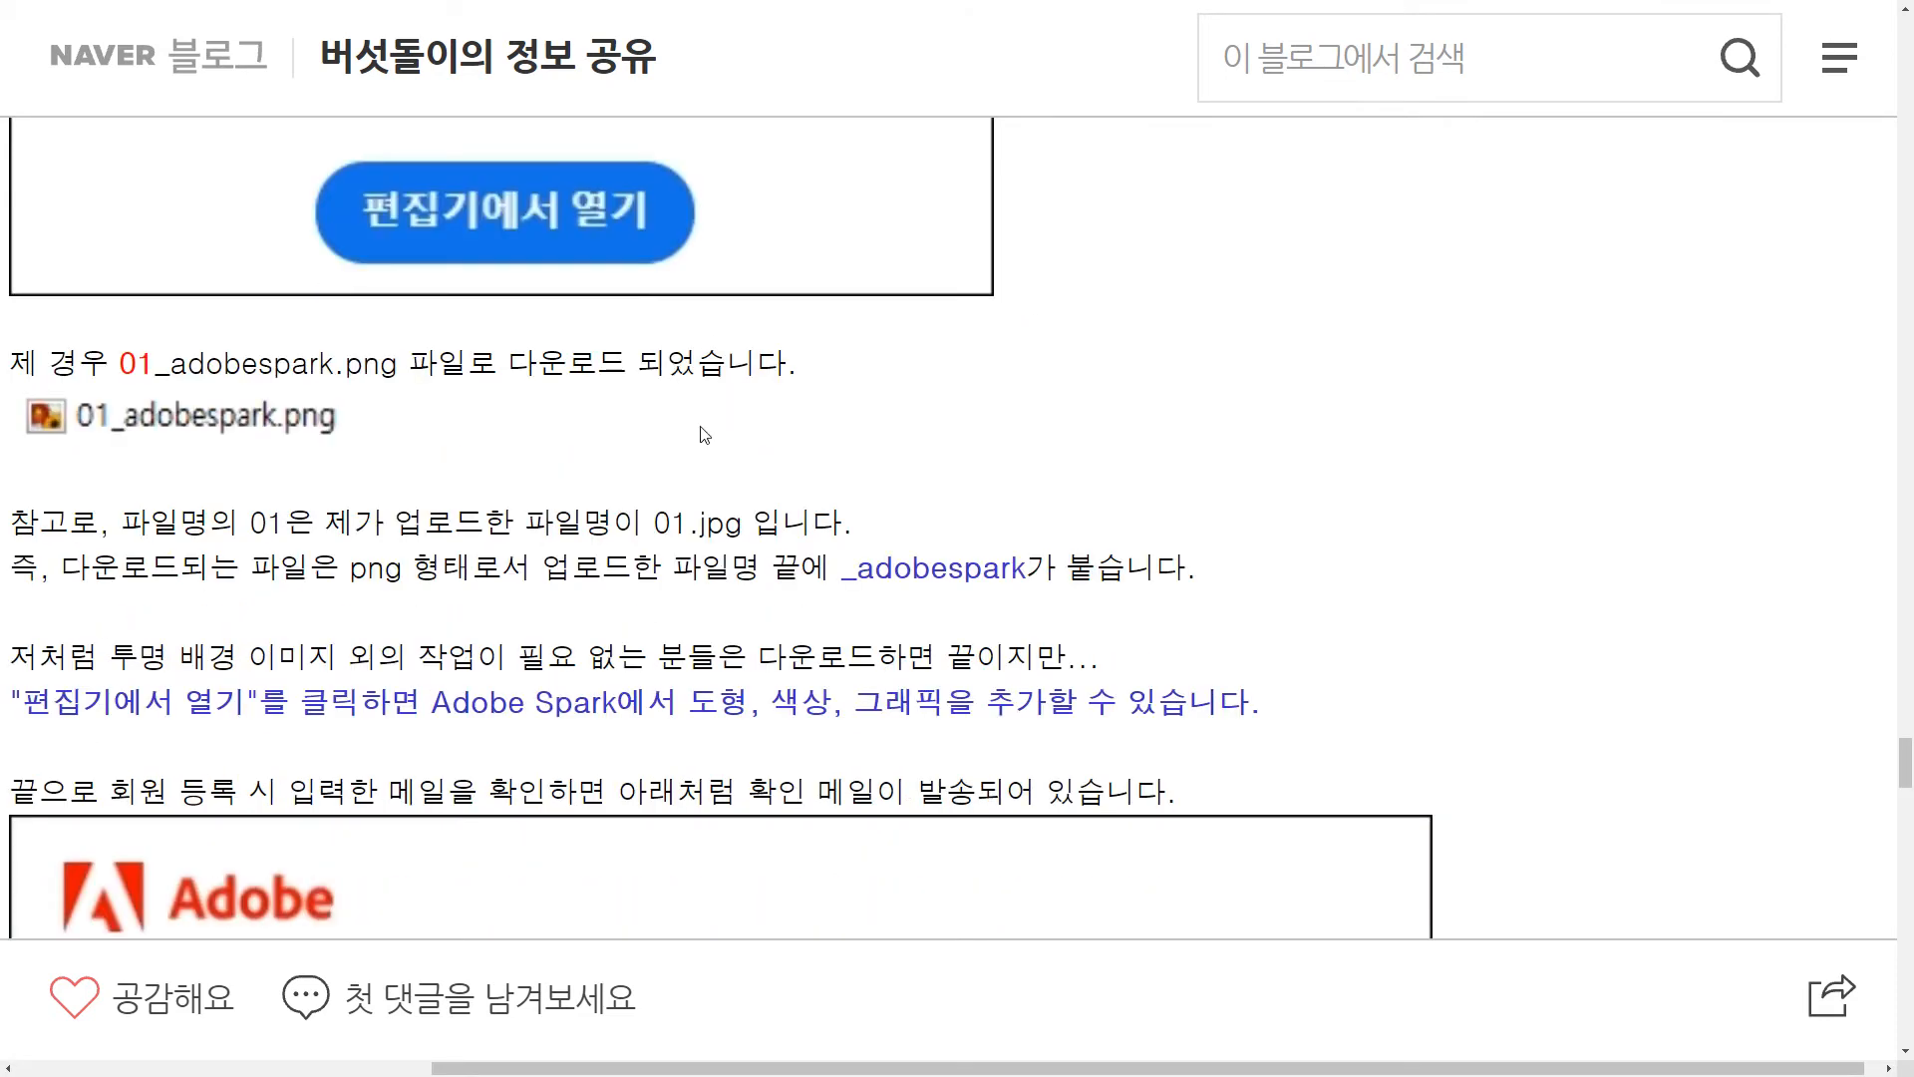
scroll(504, 454, "down", 7)
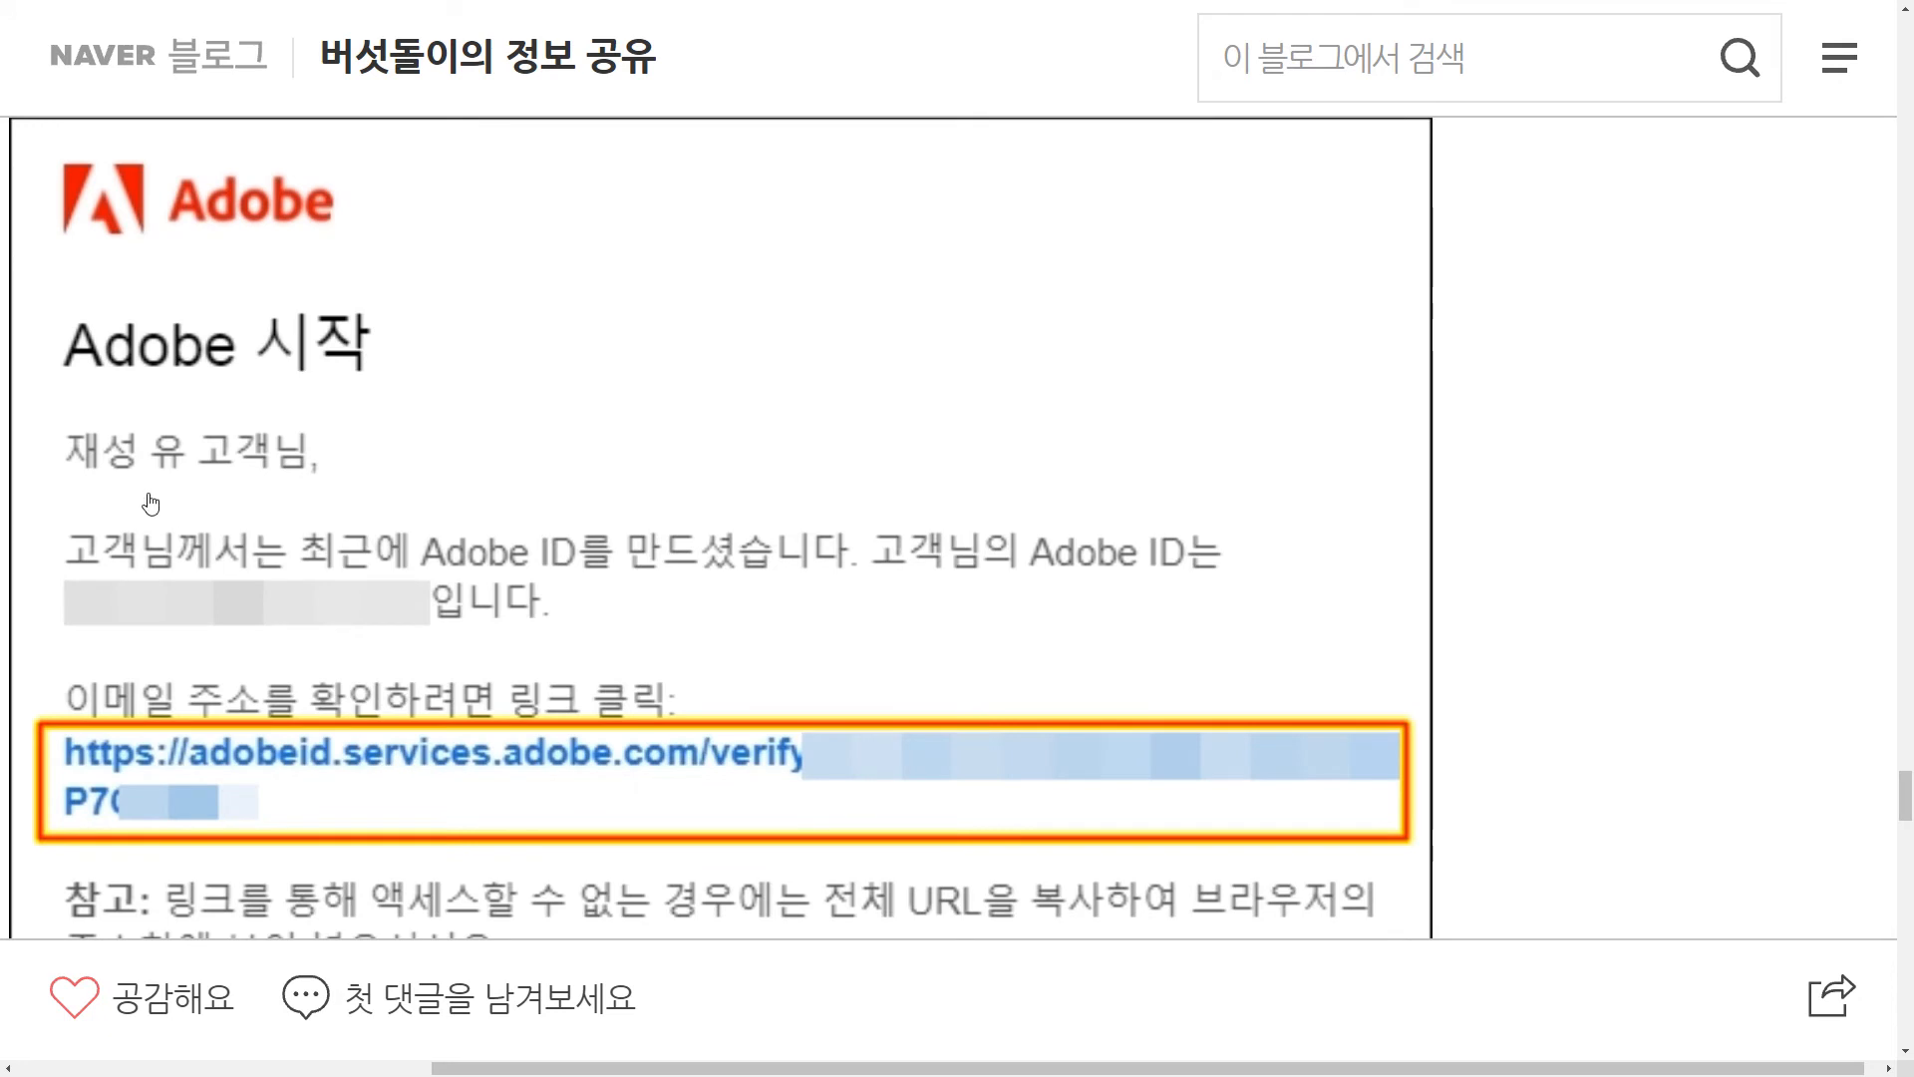
scroll(628, 578, "down", 2)
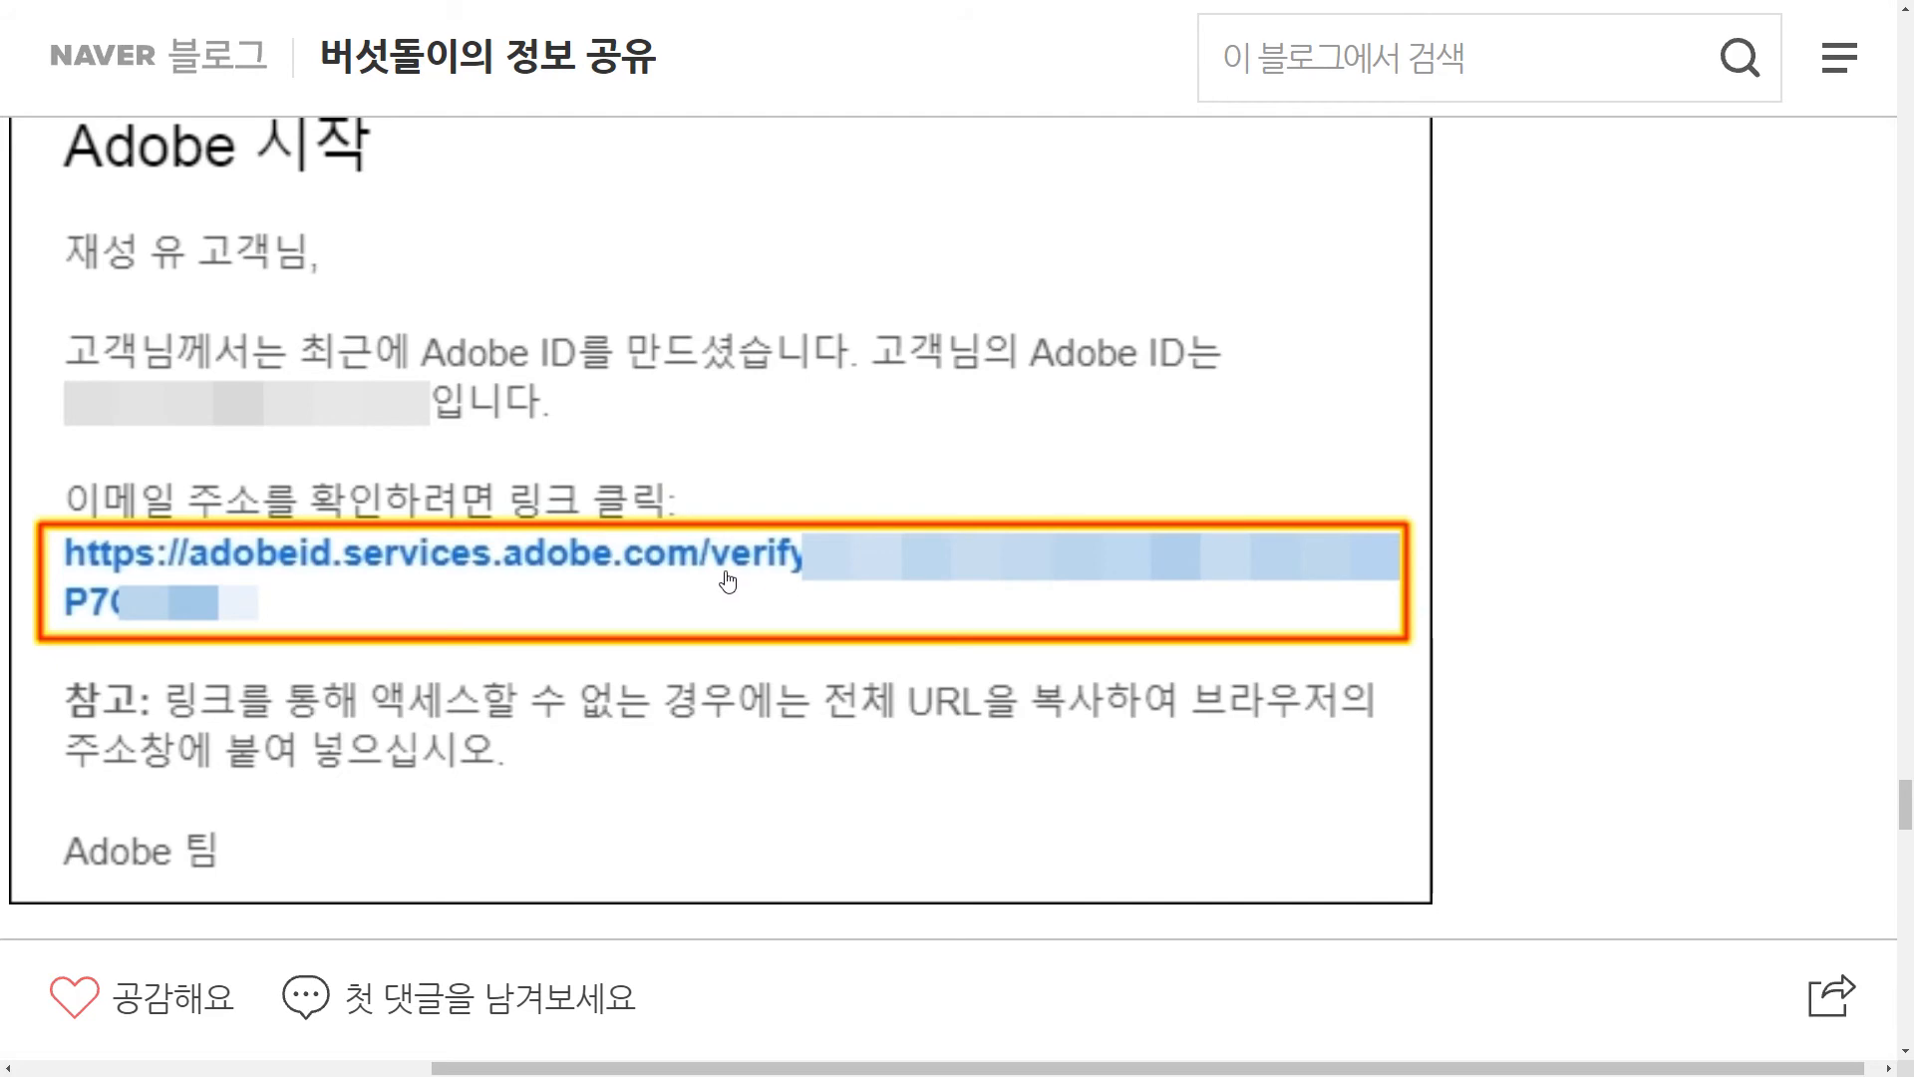
scroll(751, 513, "up", 3)
scroll(757, 513, "down", 10)
scroll(758, 513, "up", 20)
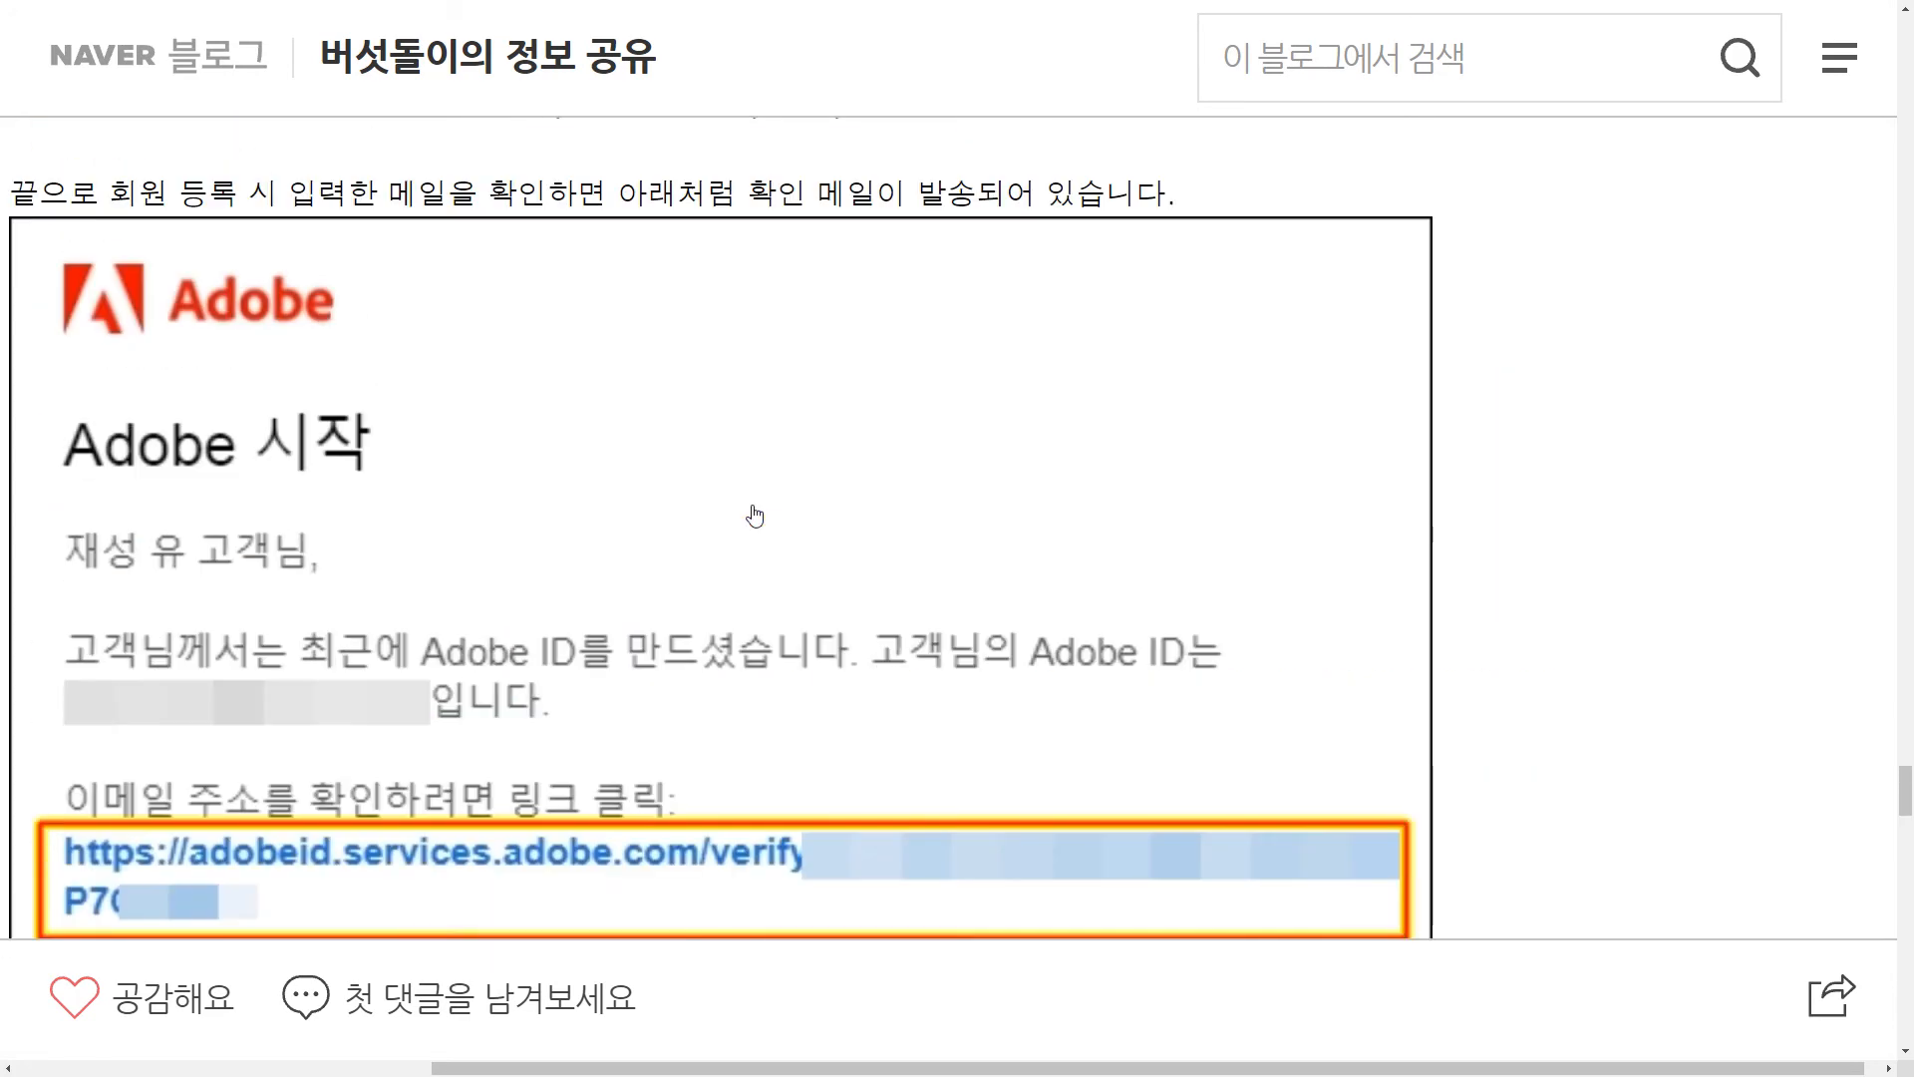
Go back up the post and open the Adobe Spark page for making free transparent backgrounds.
scroll(739, 521, "up", 20)
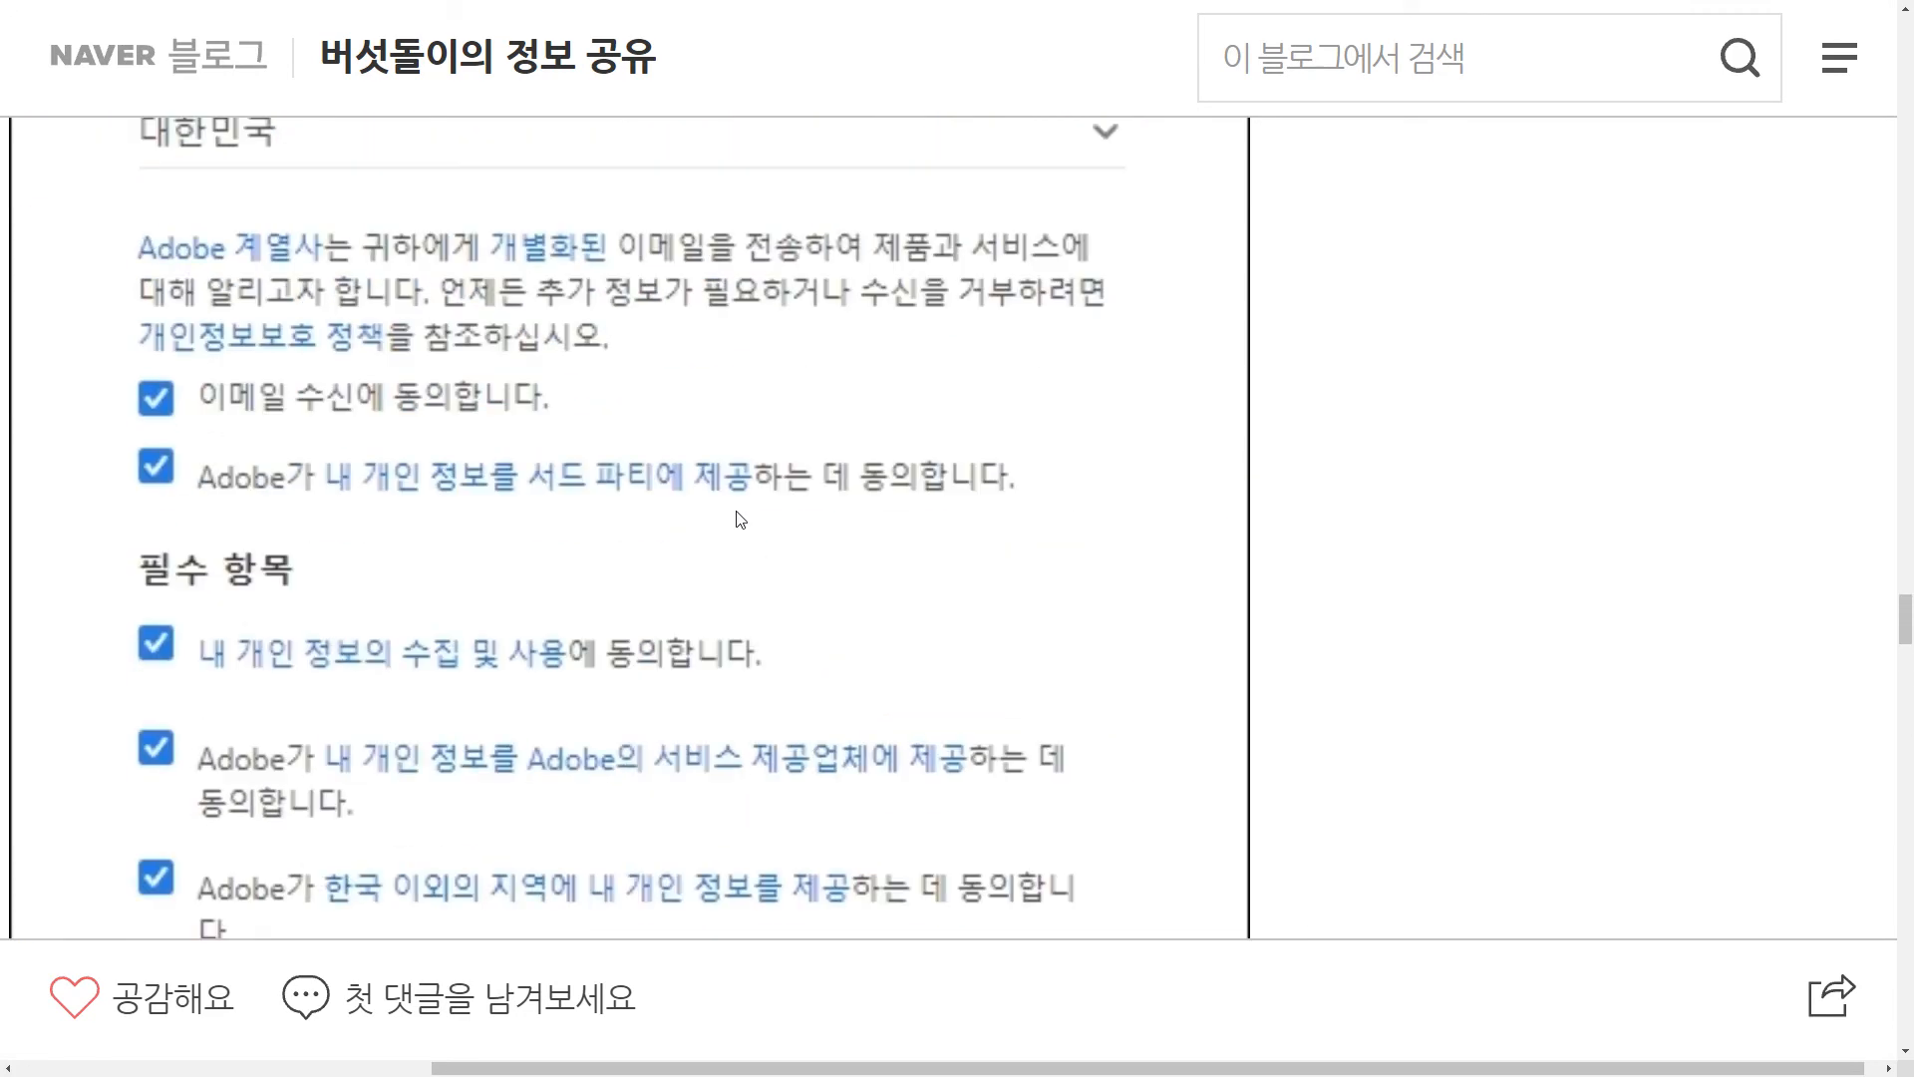
scroll(737, 523, "up", 20)
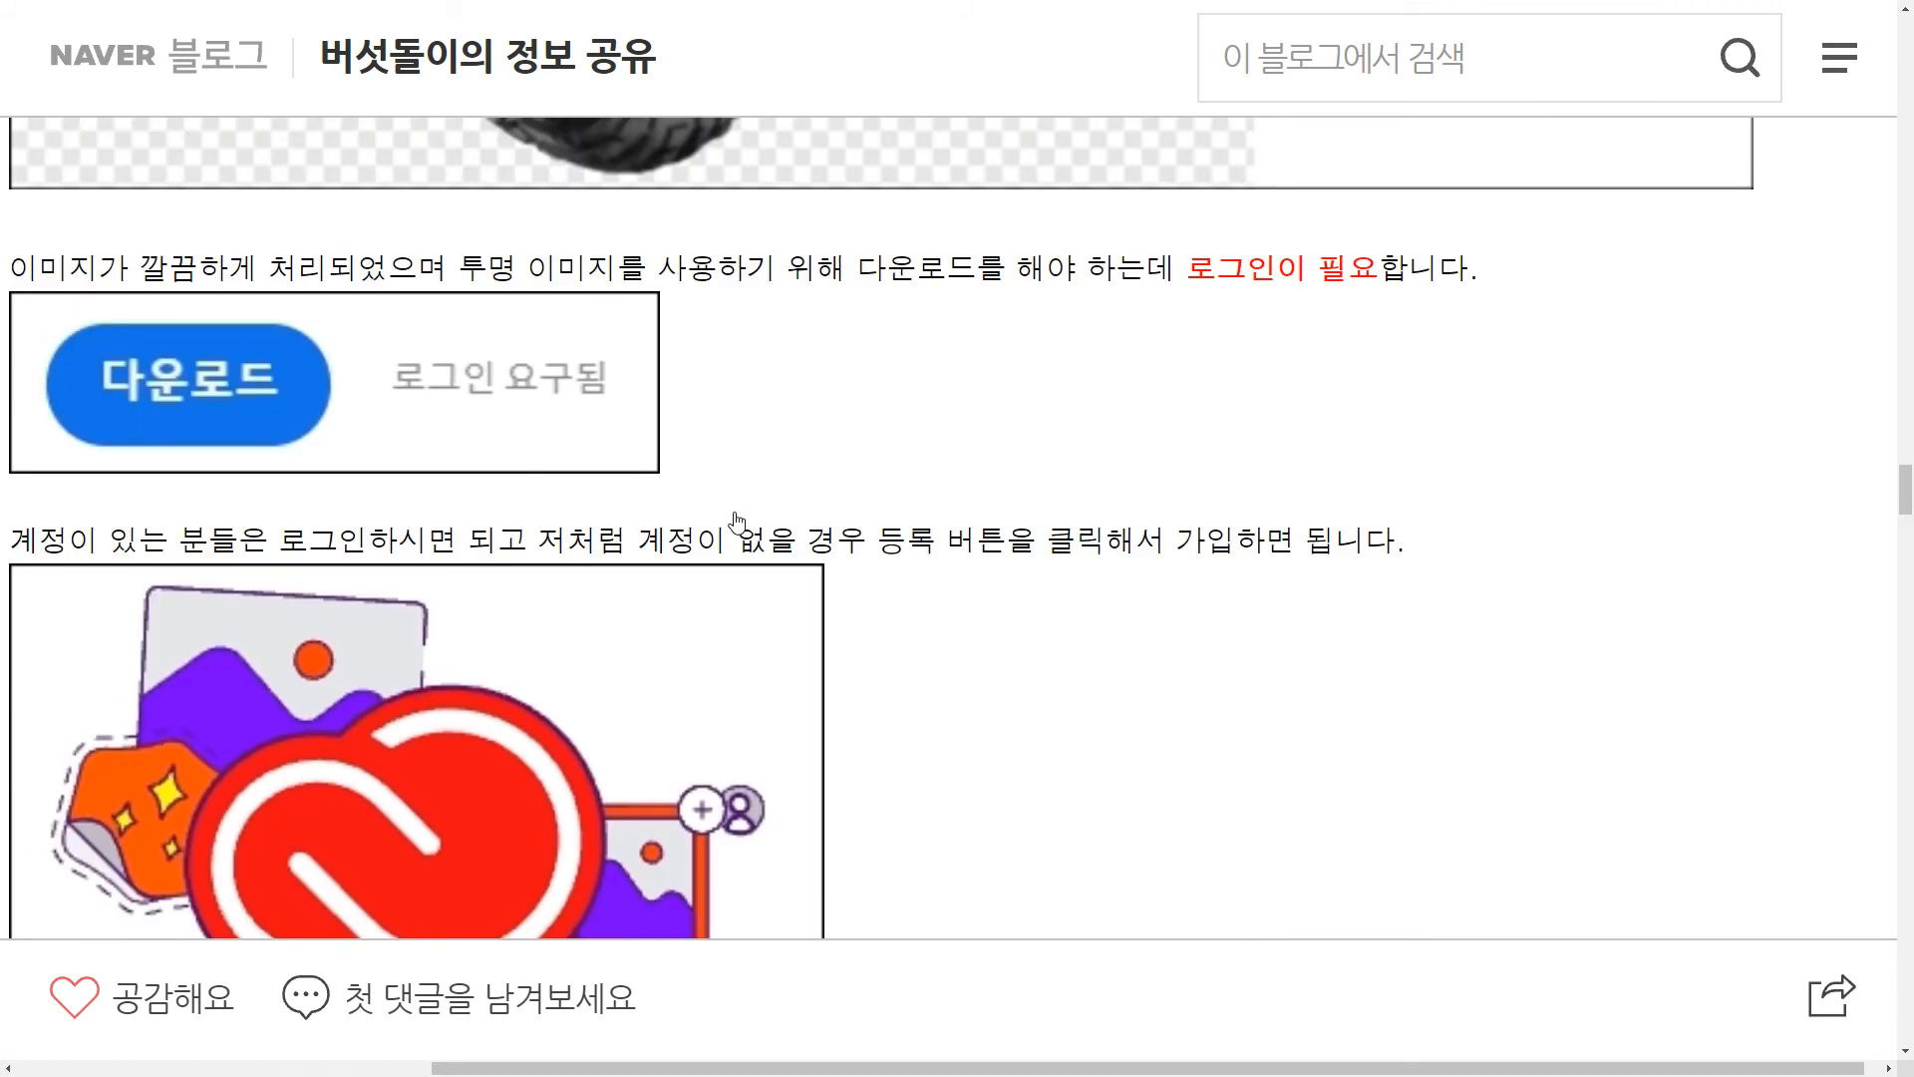
scroll(734, 517, "up", 20)
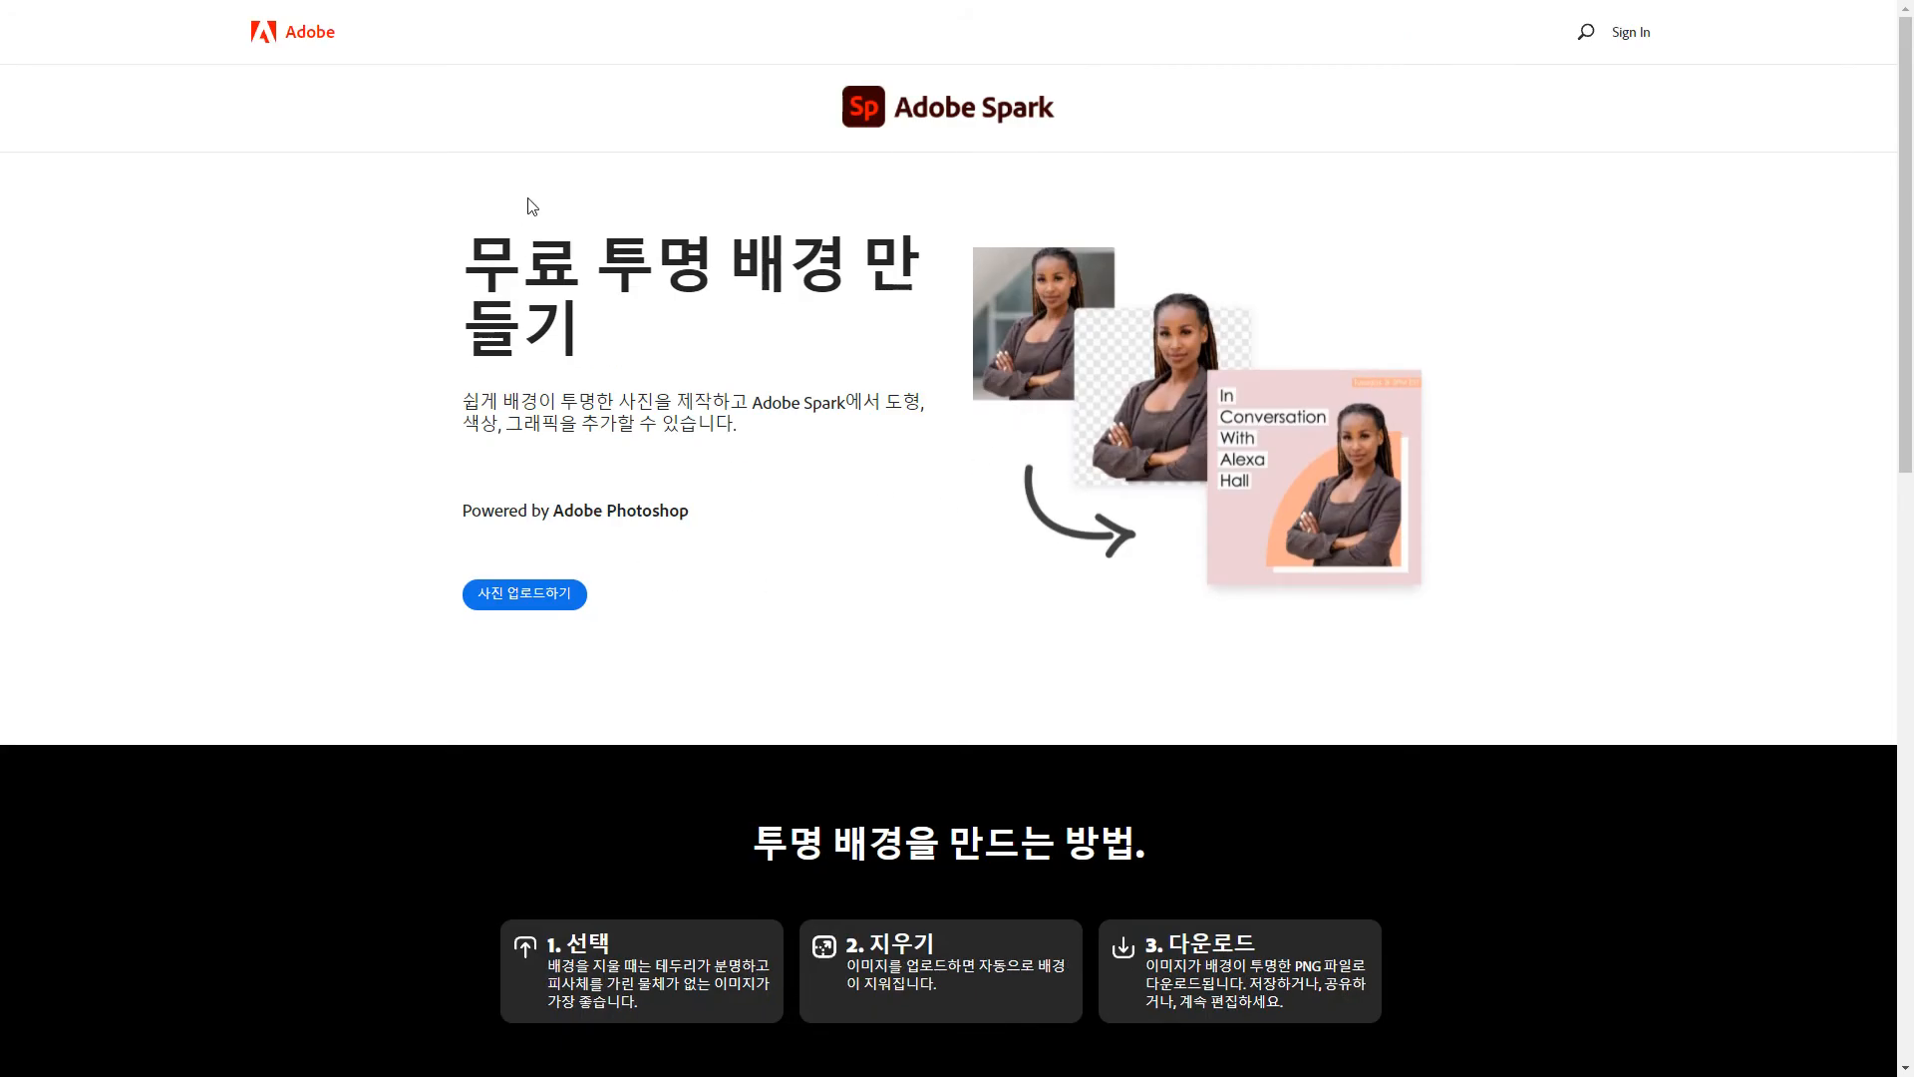
Review the Adobe Spark page's three-step transparent background method, the shoe photo example and the template section.
scroll(826, 368, "down", 5)
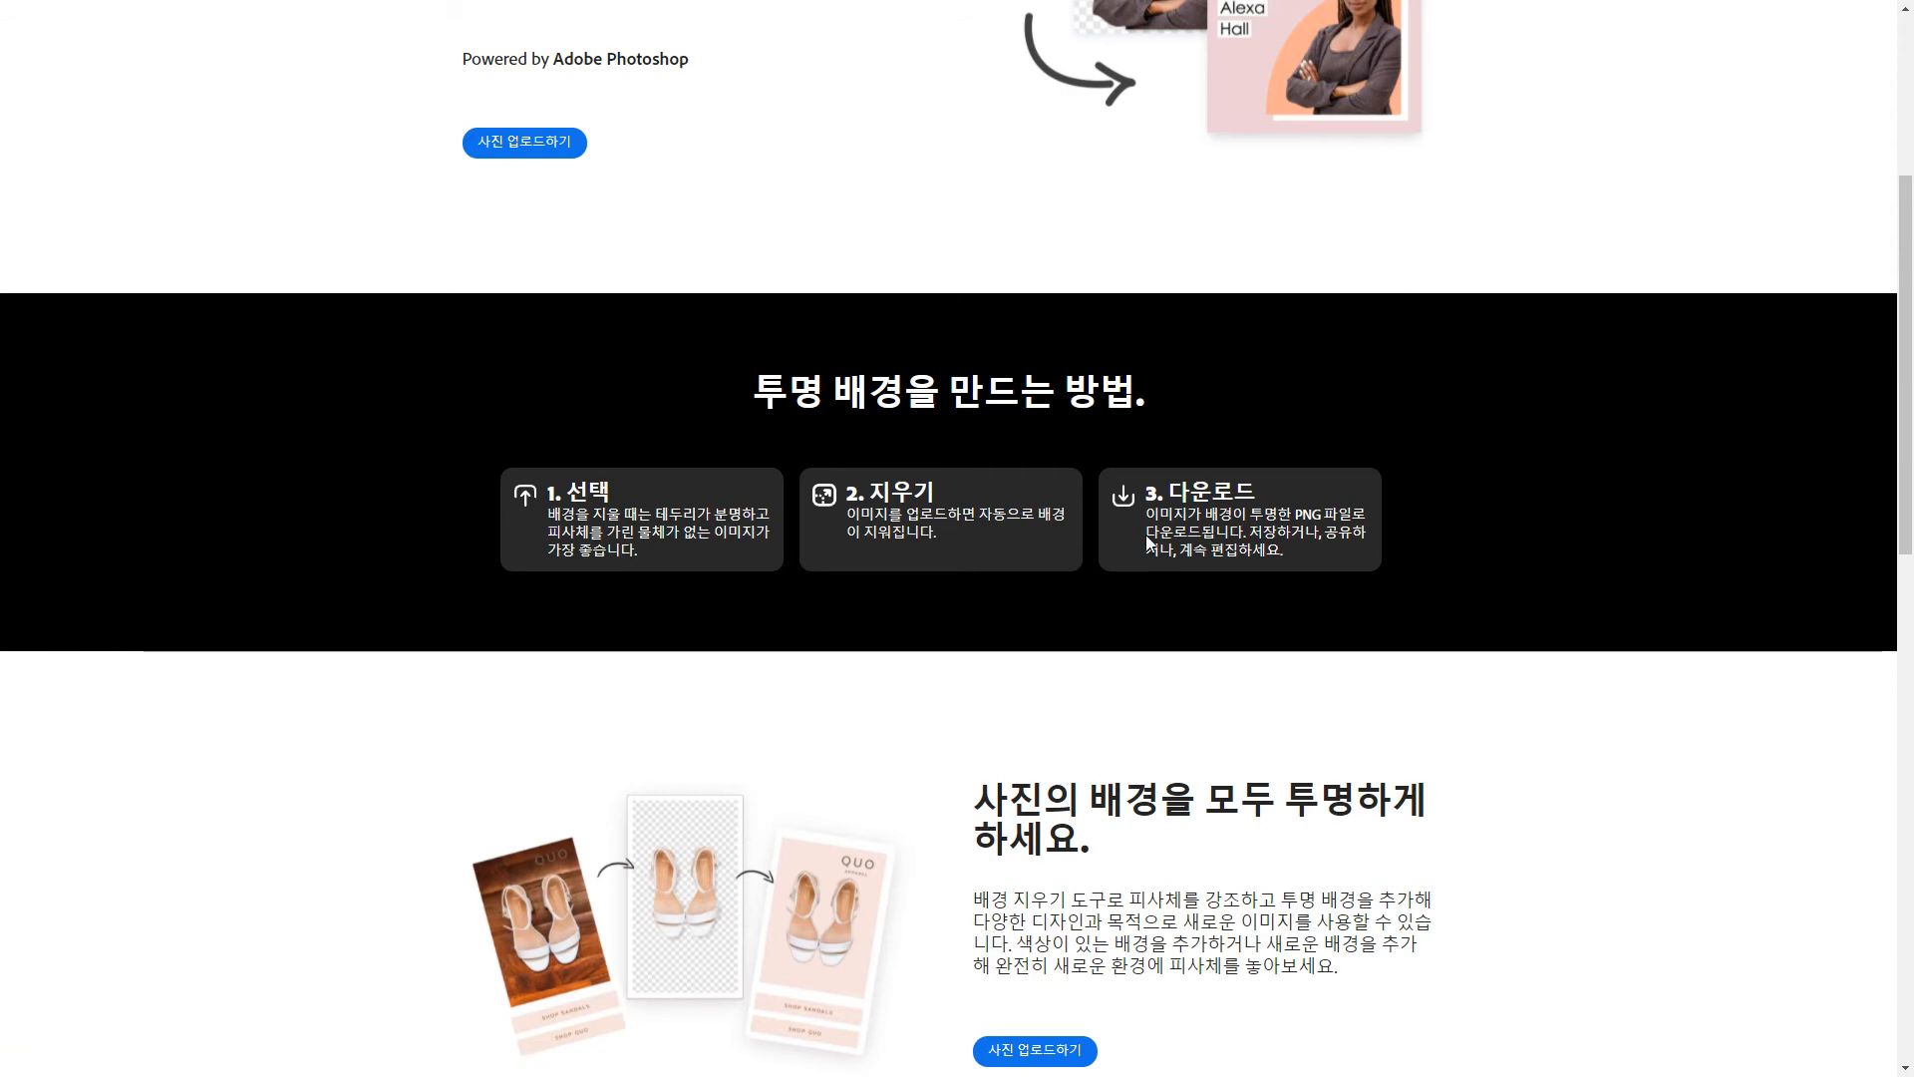
scroll(1240, 491, "down", 5)
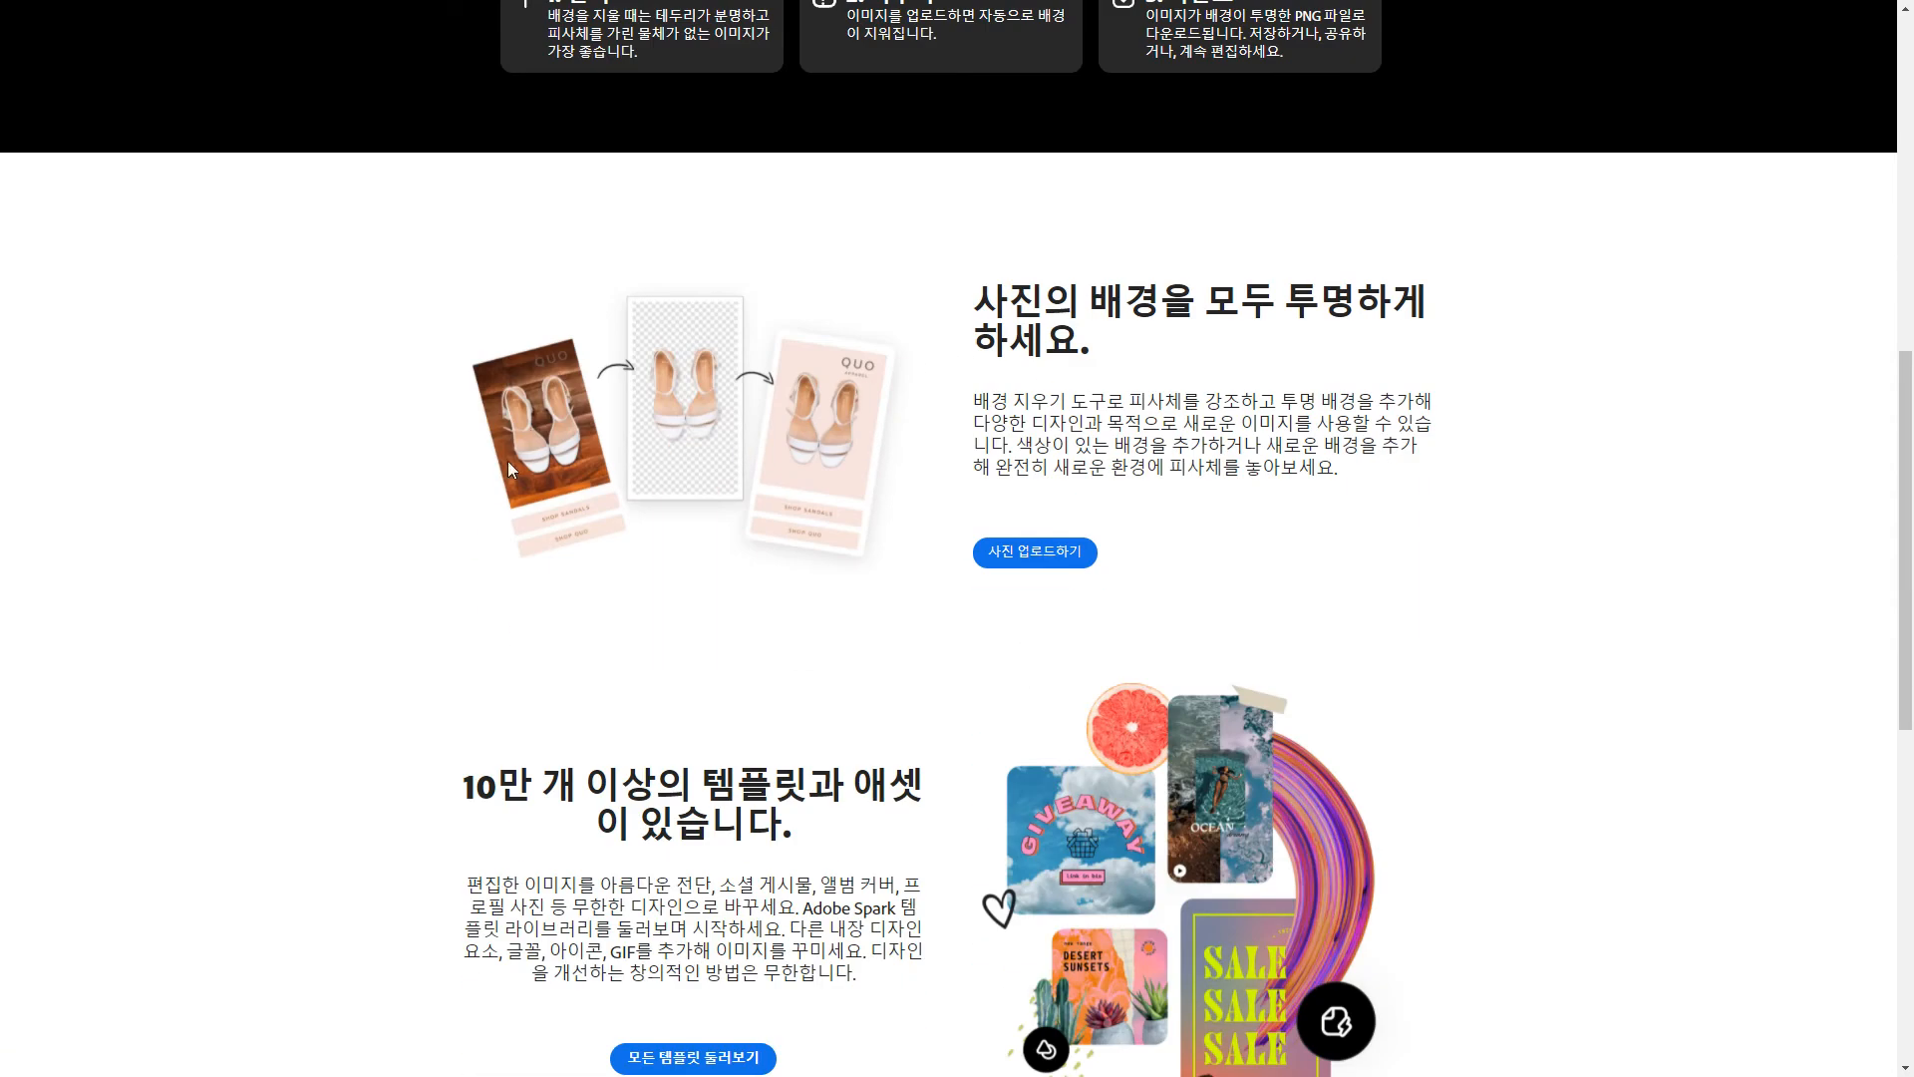
scroll(955, 363, "down", 5)
scroll(1085, 566, "up", 1)
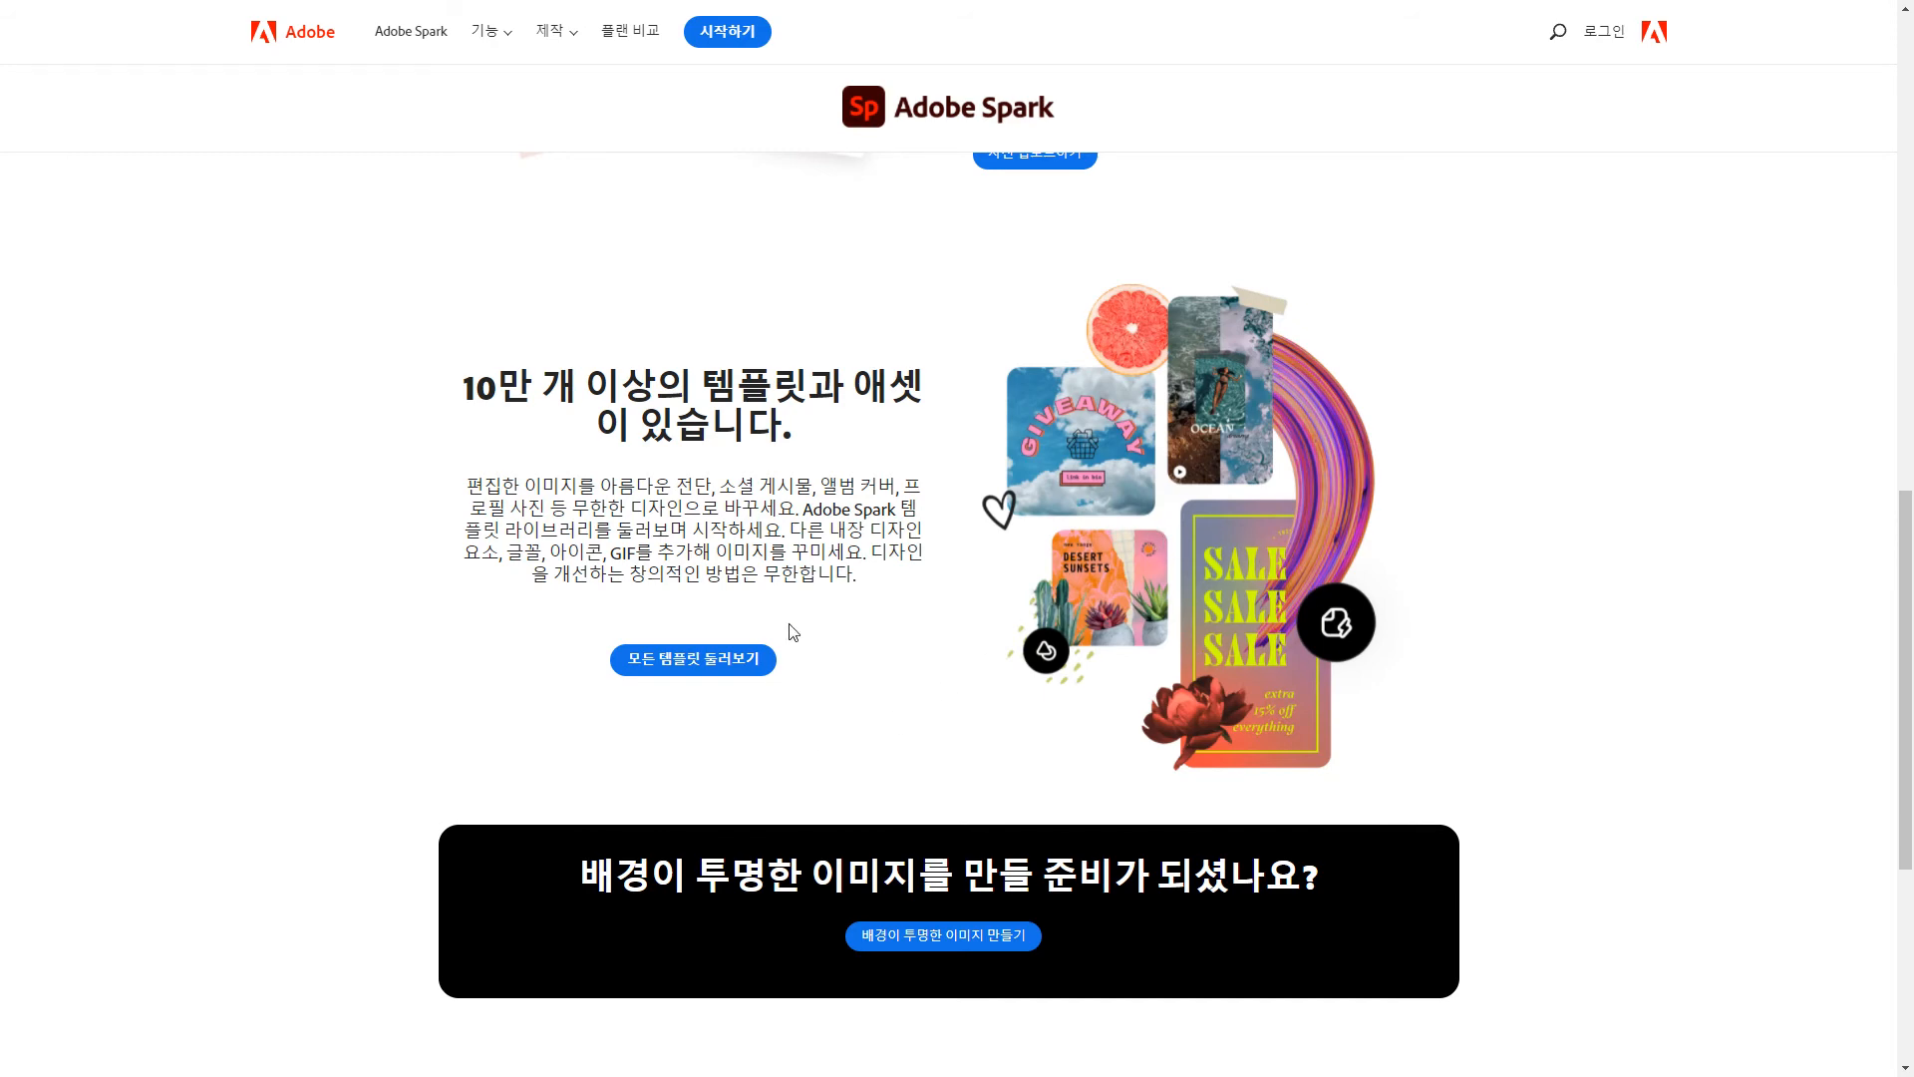
Start the photo upload on the Adobe Spark page and load 02.jpg from the device into the 배경 제거 quick action.
left_click(1021, 646)
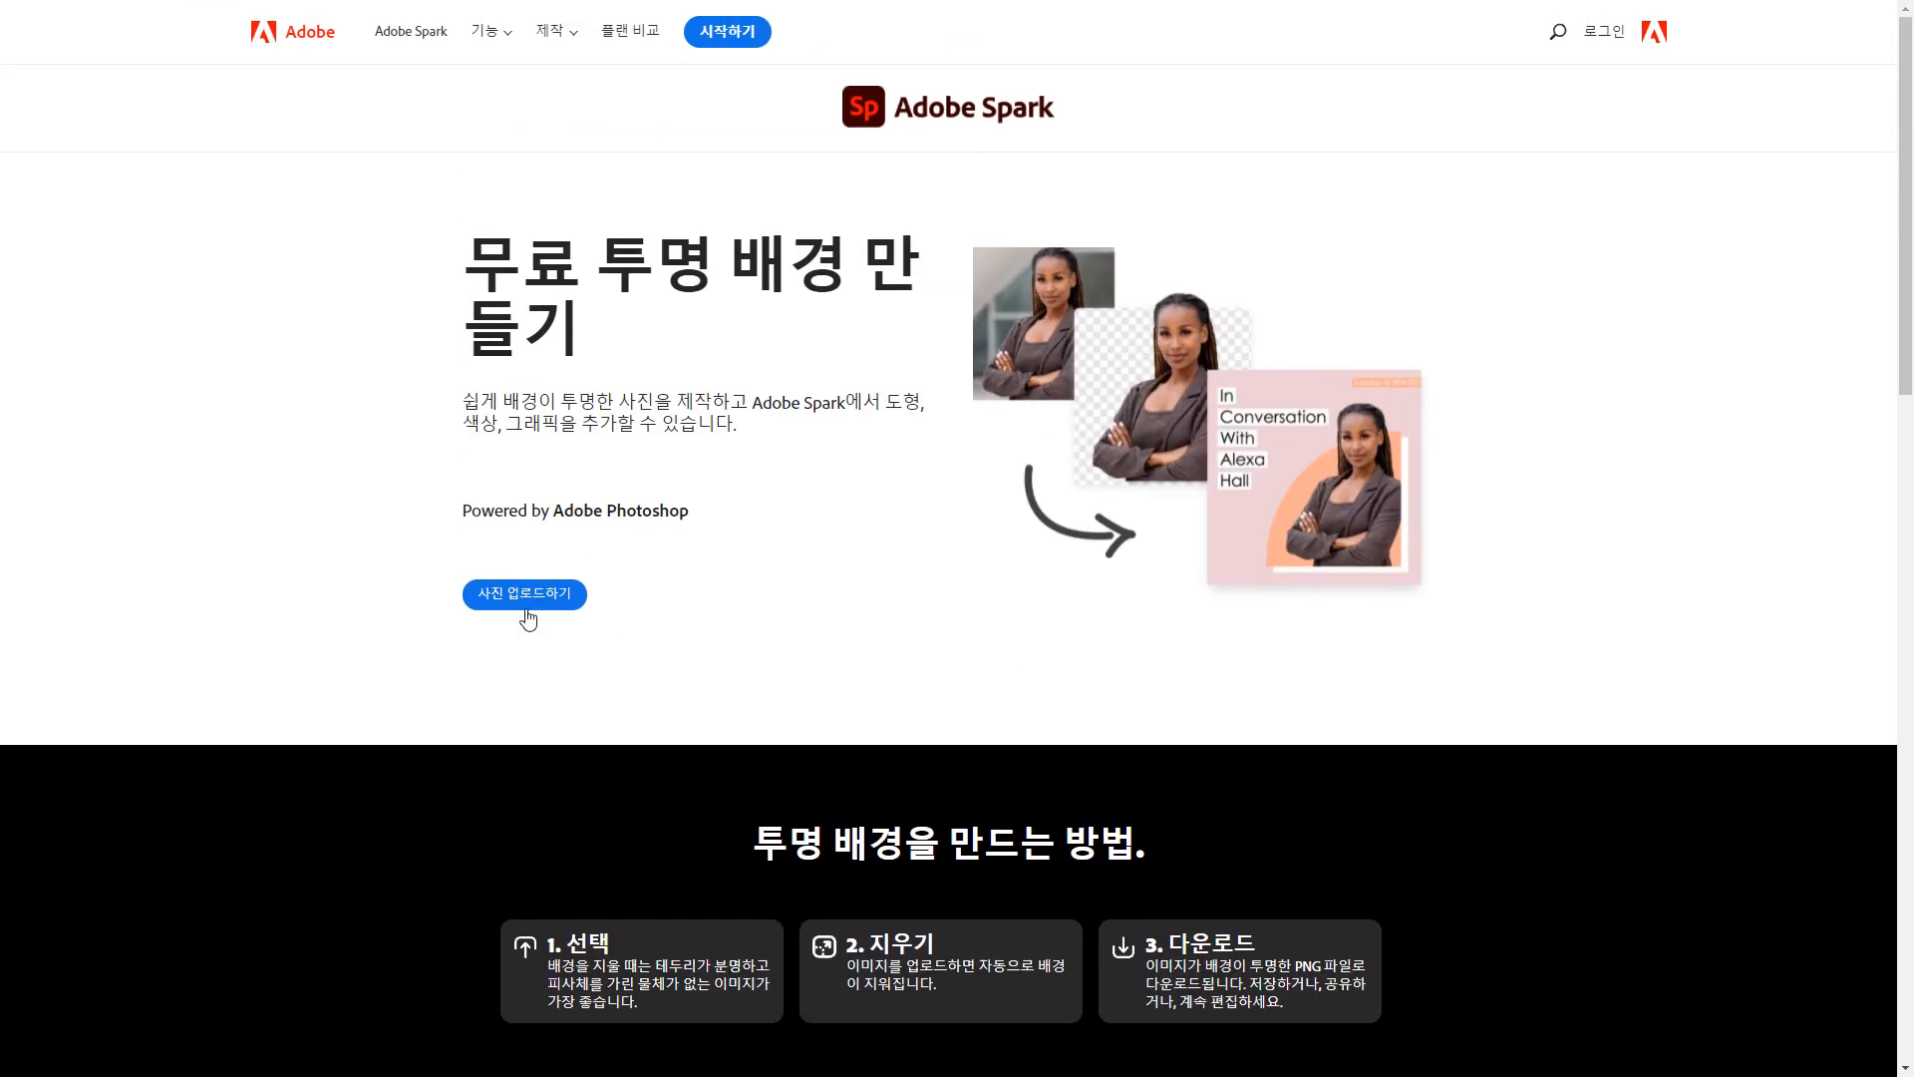
left_click(524, 608)
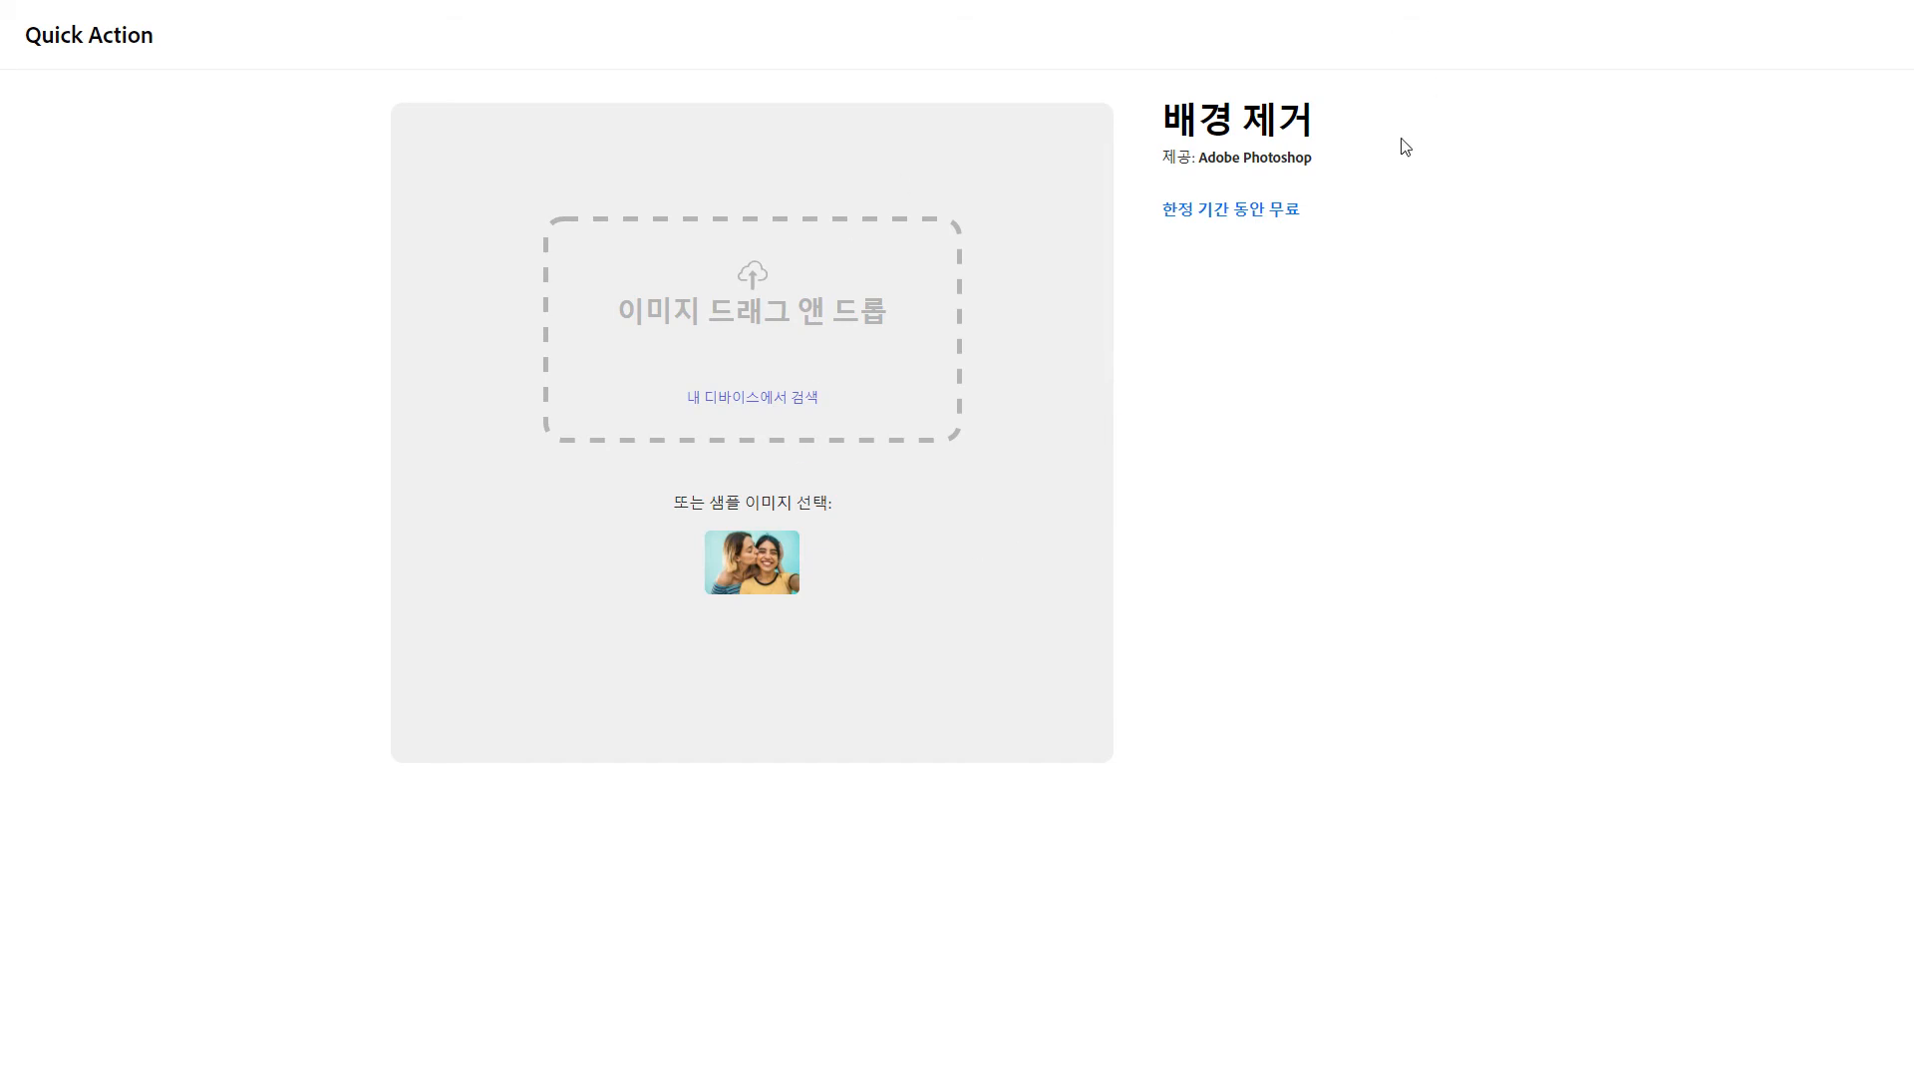
left_click(742, 397)
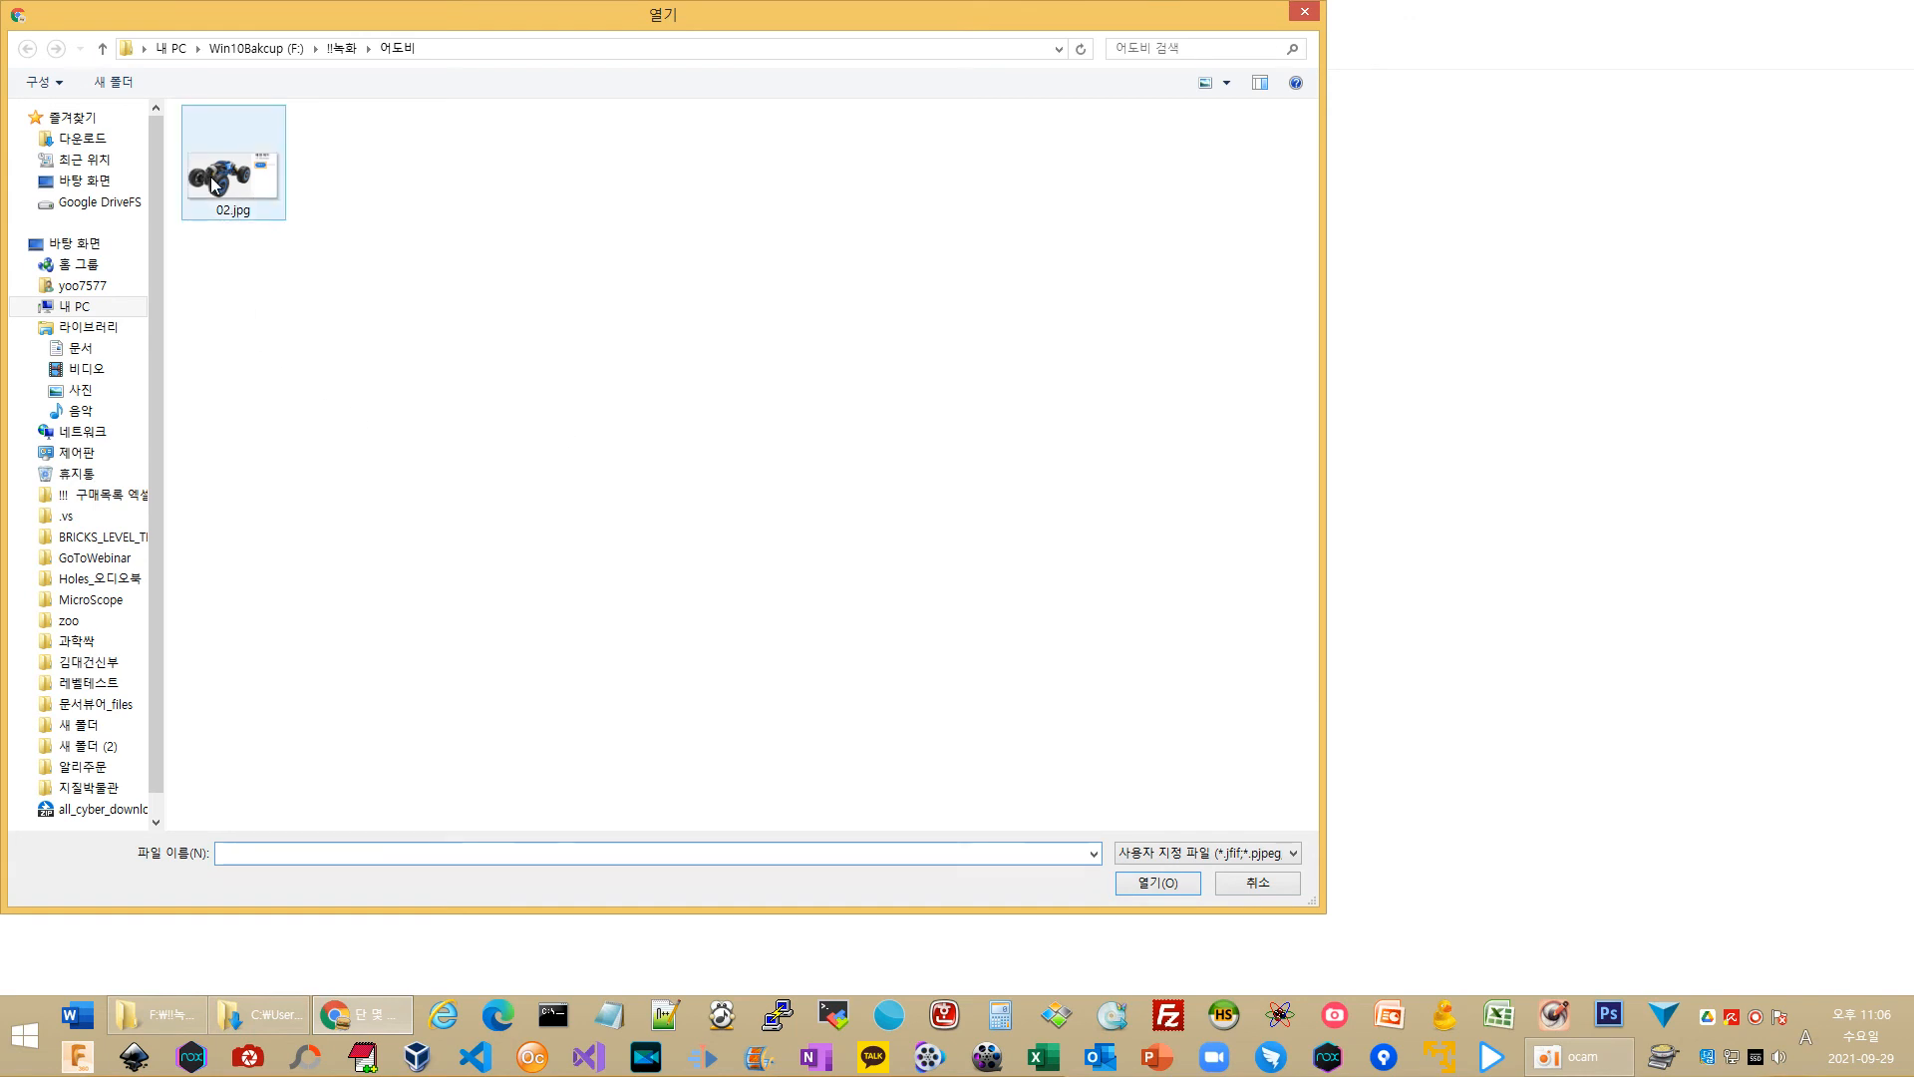
left_click(249, 183)
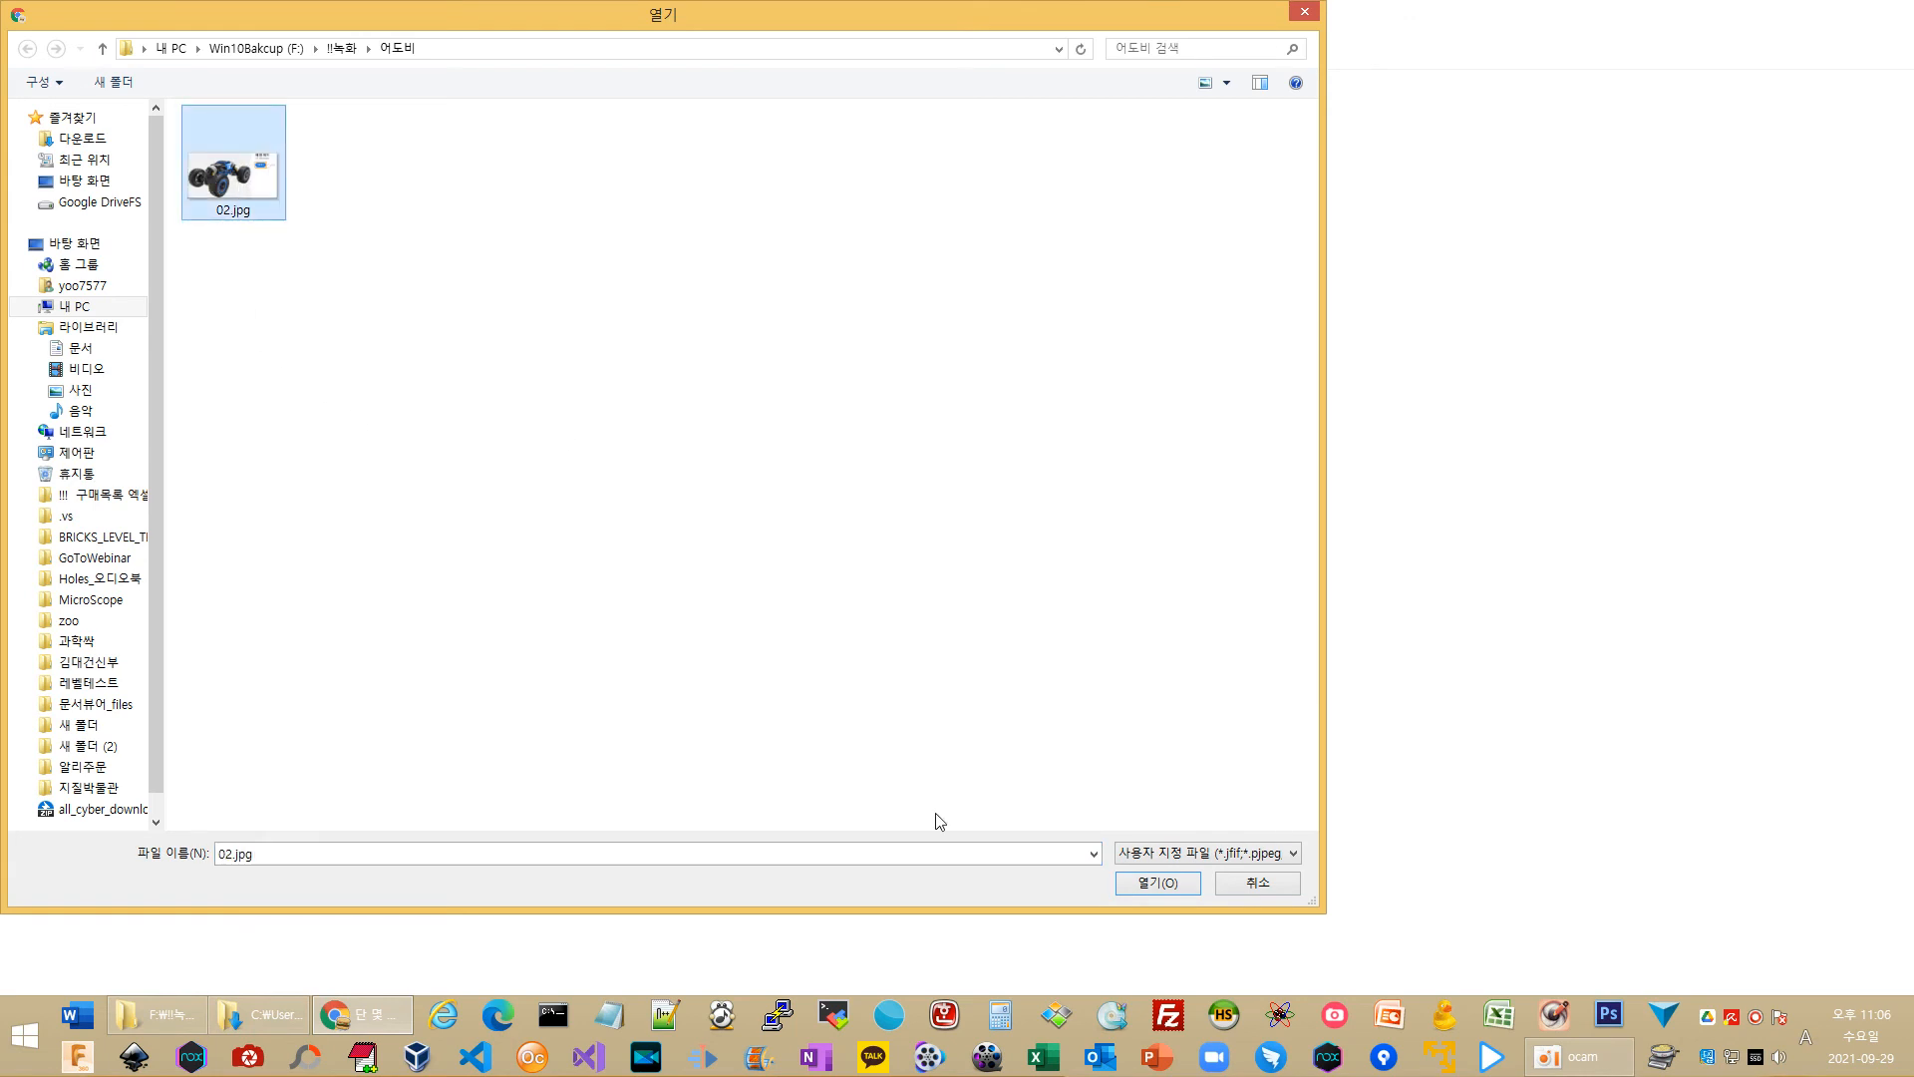
left_click(1156, 882)
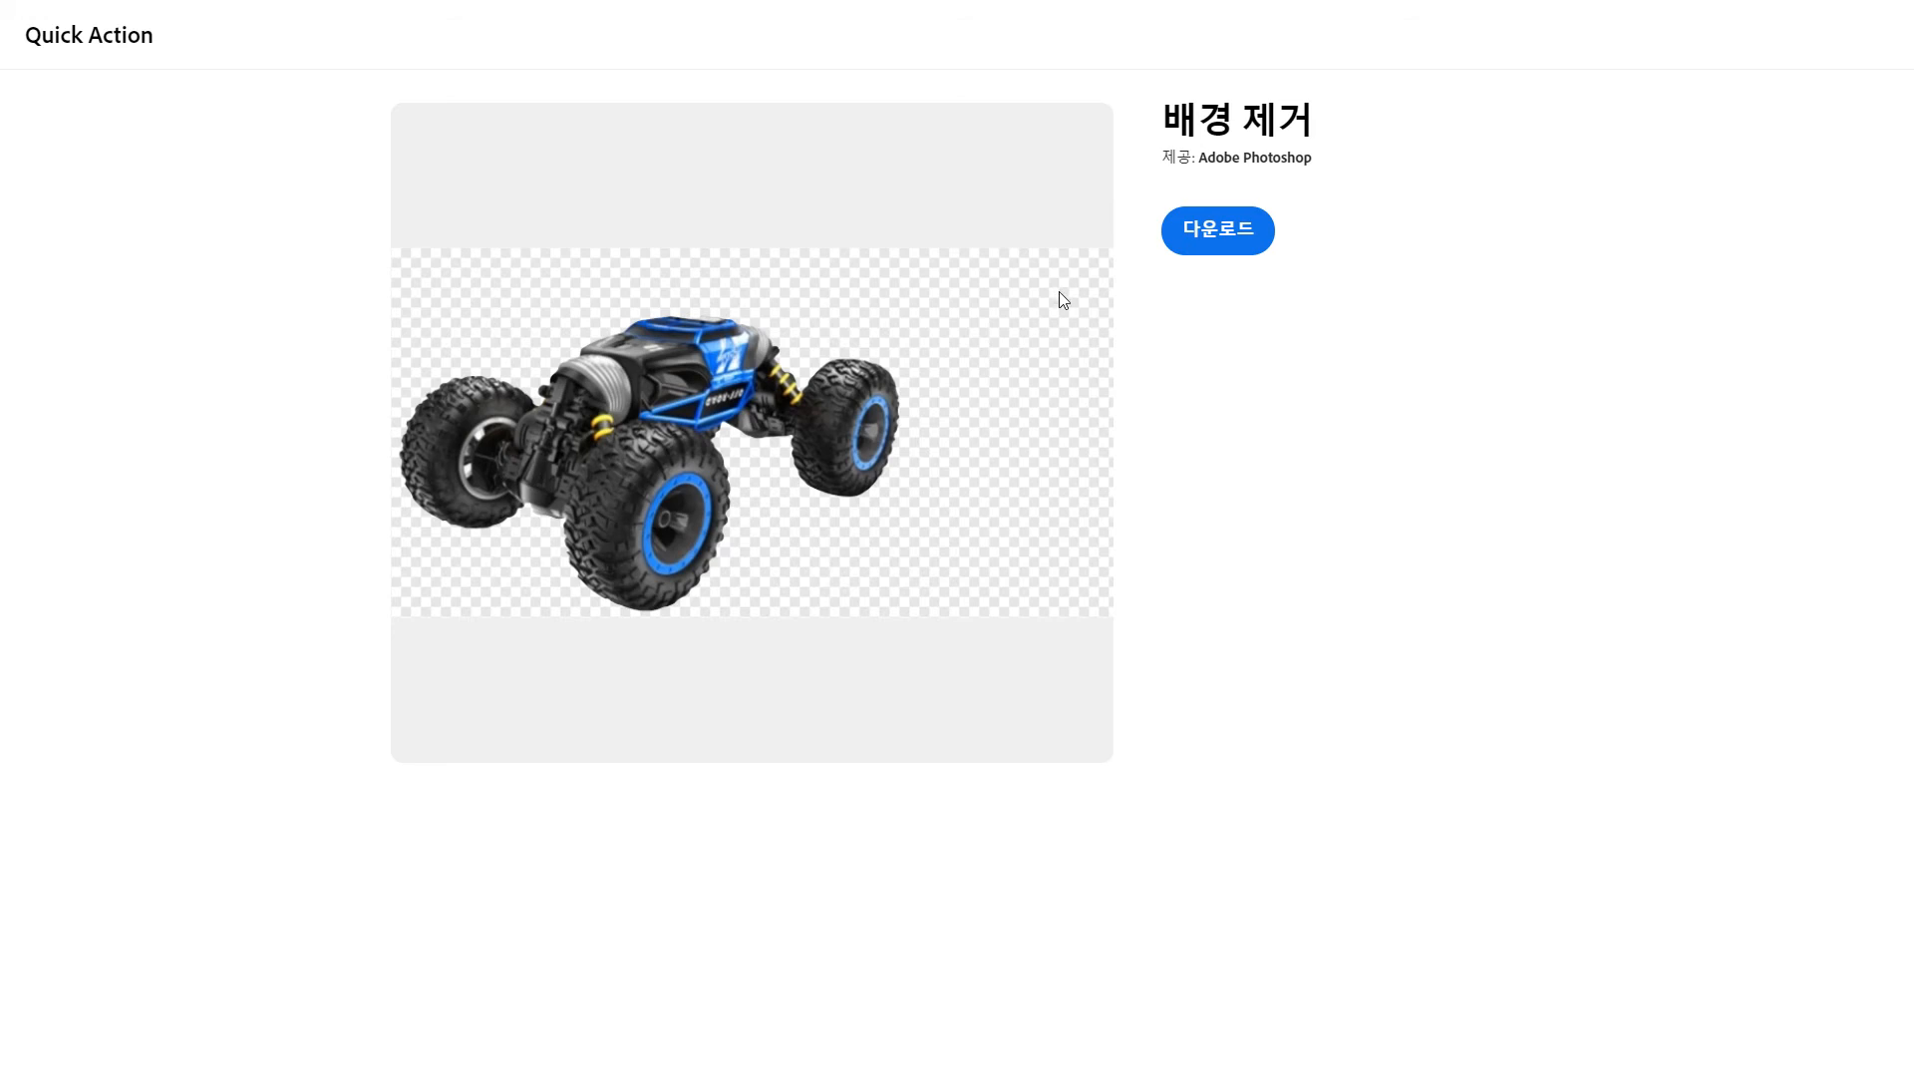
Download the background-removed car image, open it in the Adobe Spark editor and select the canvas background.
left_click(1217, 229)
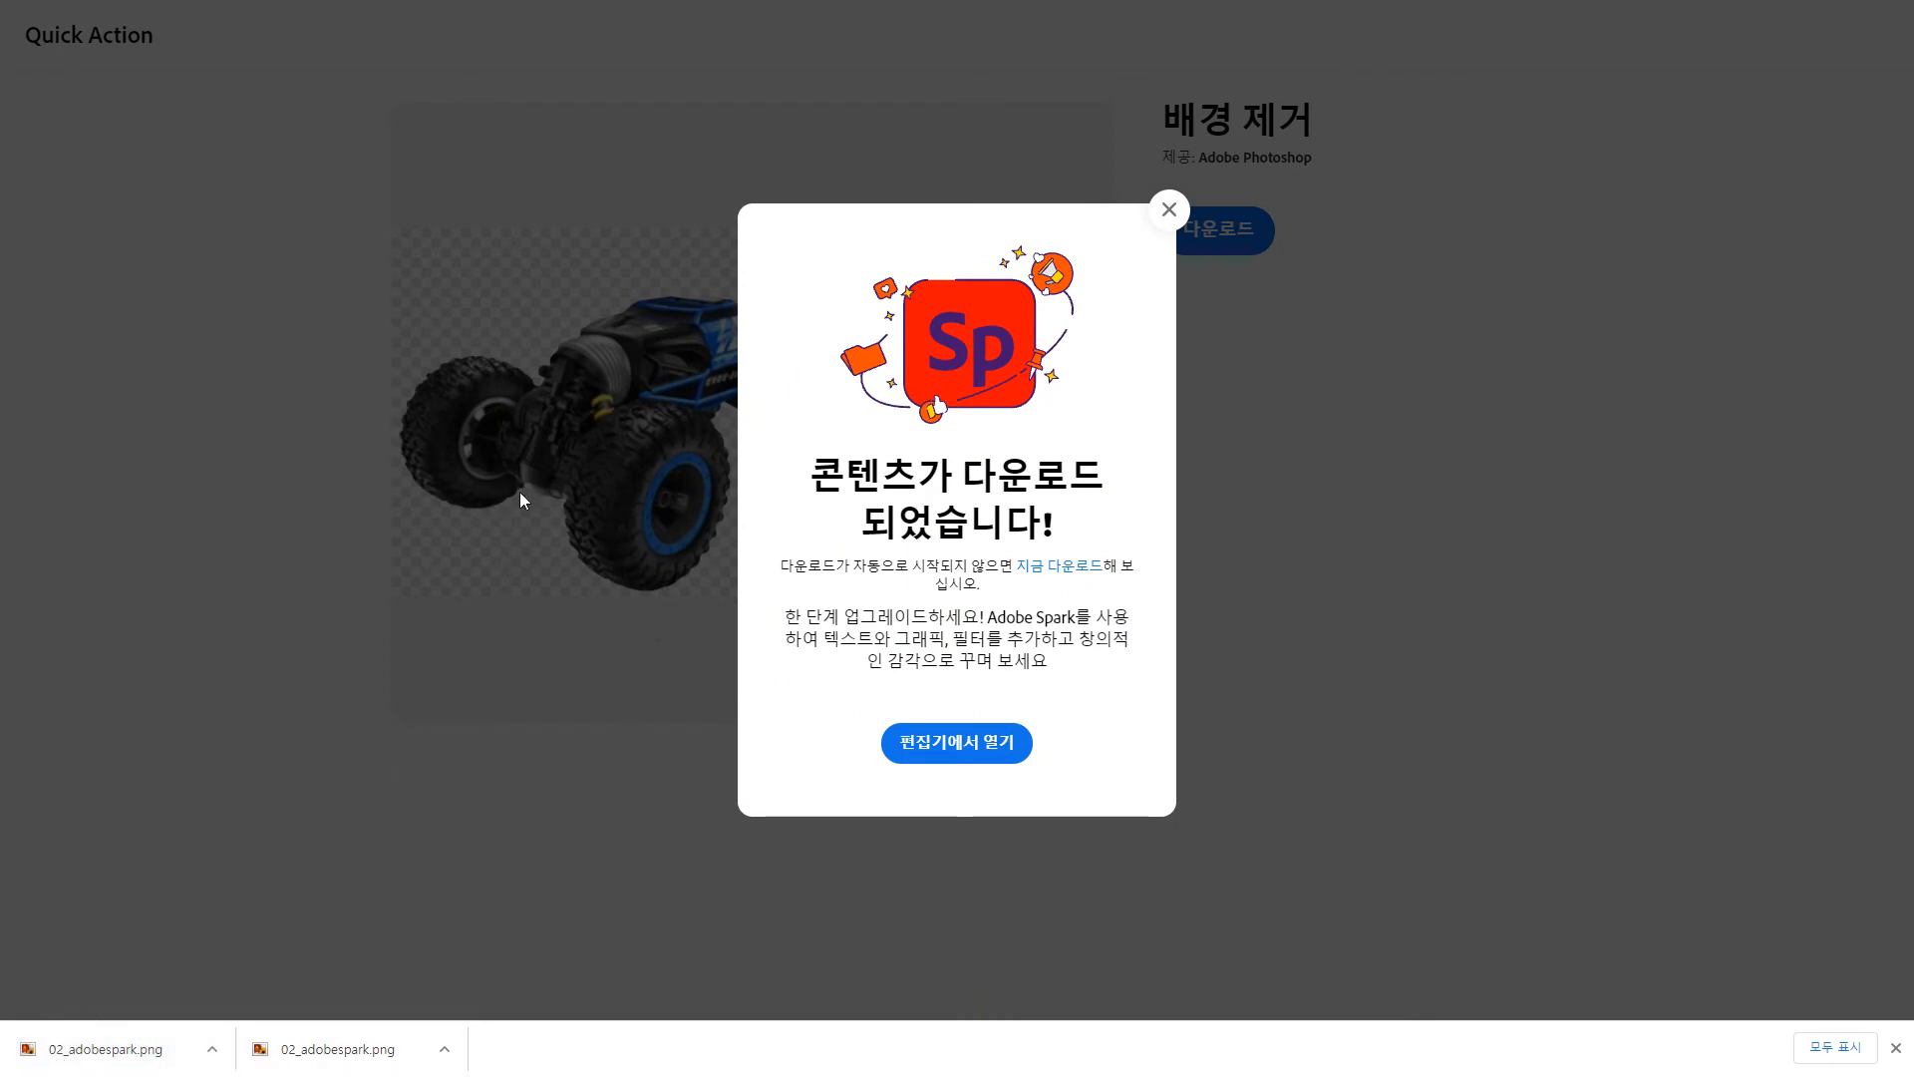
left_click(940, 744)
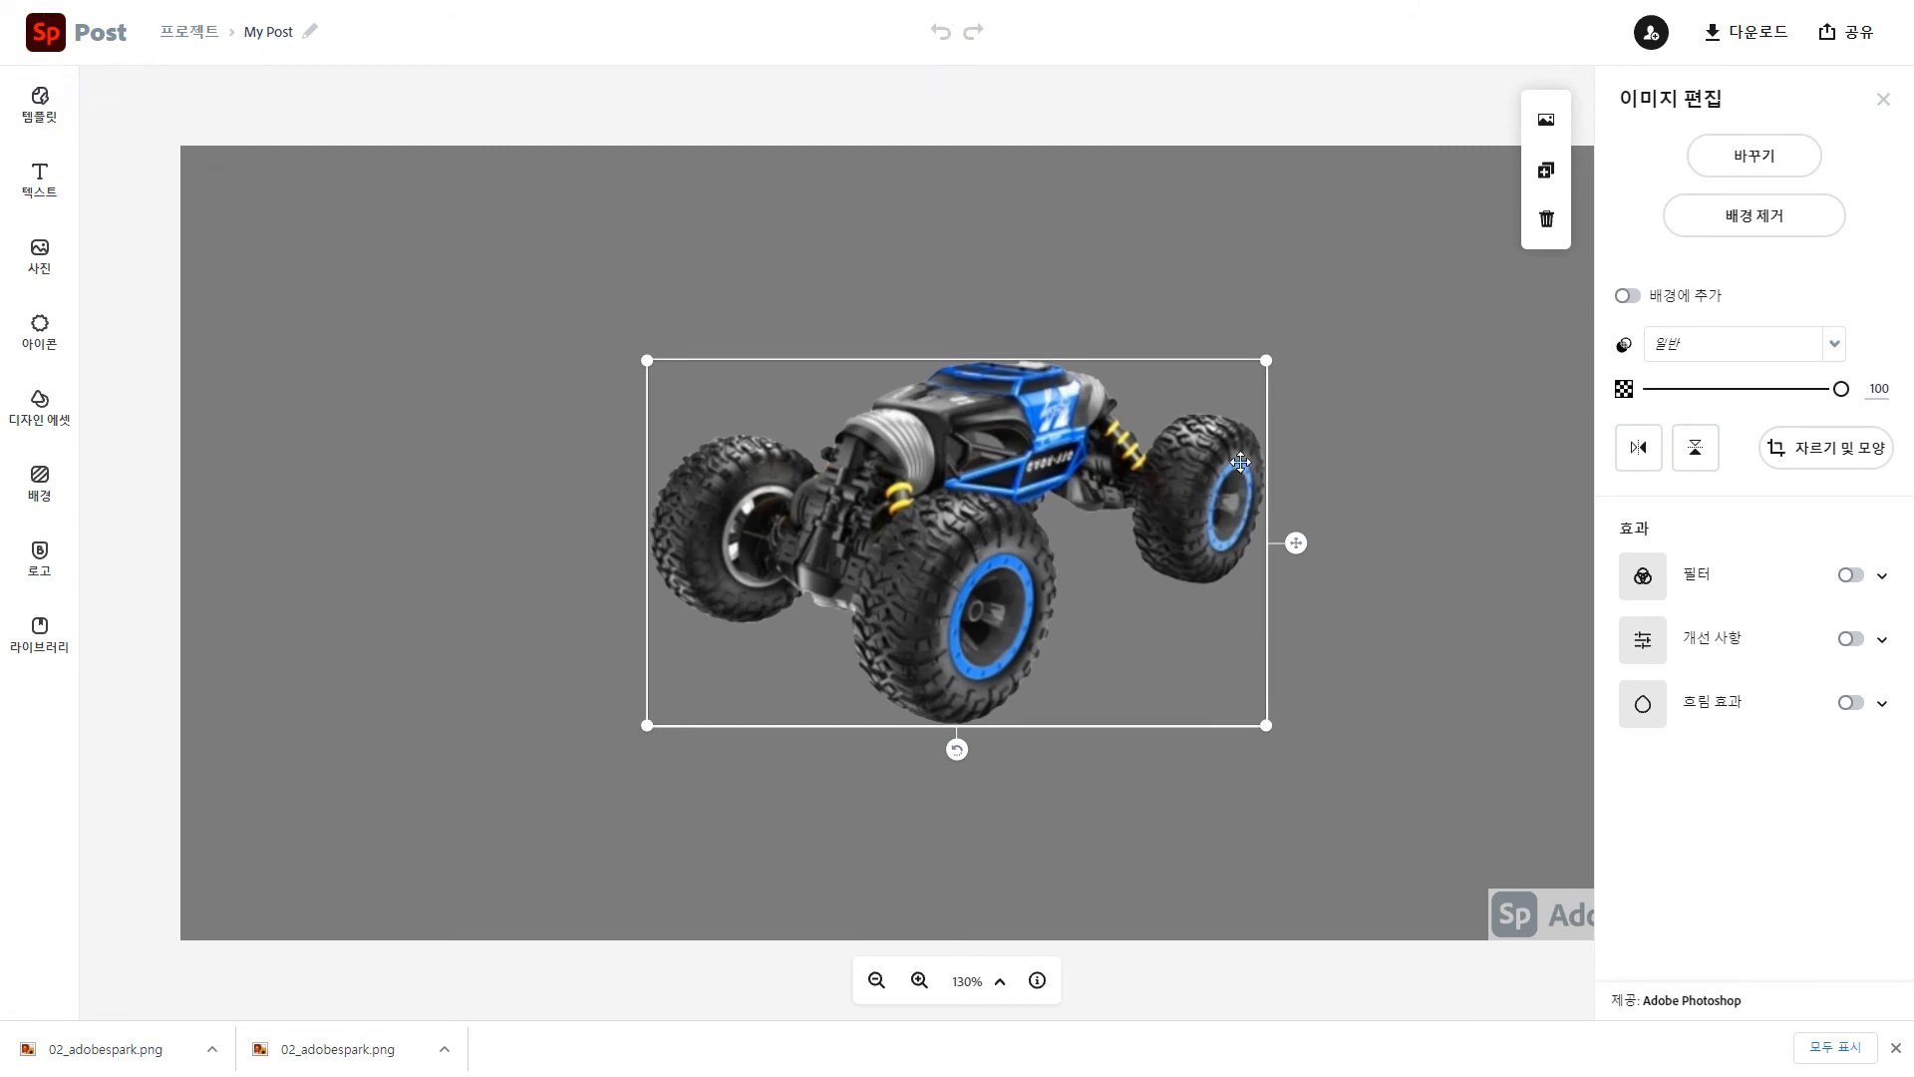
left_click(1358, 325)
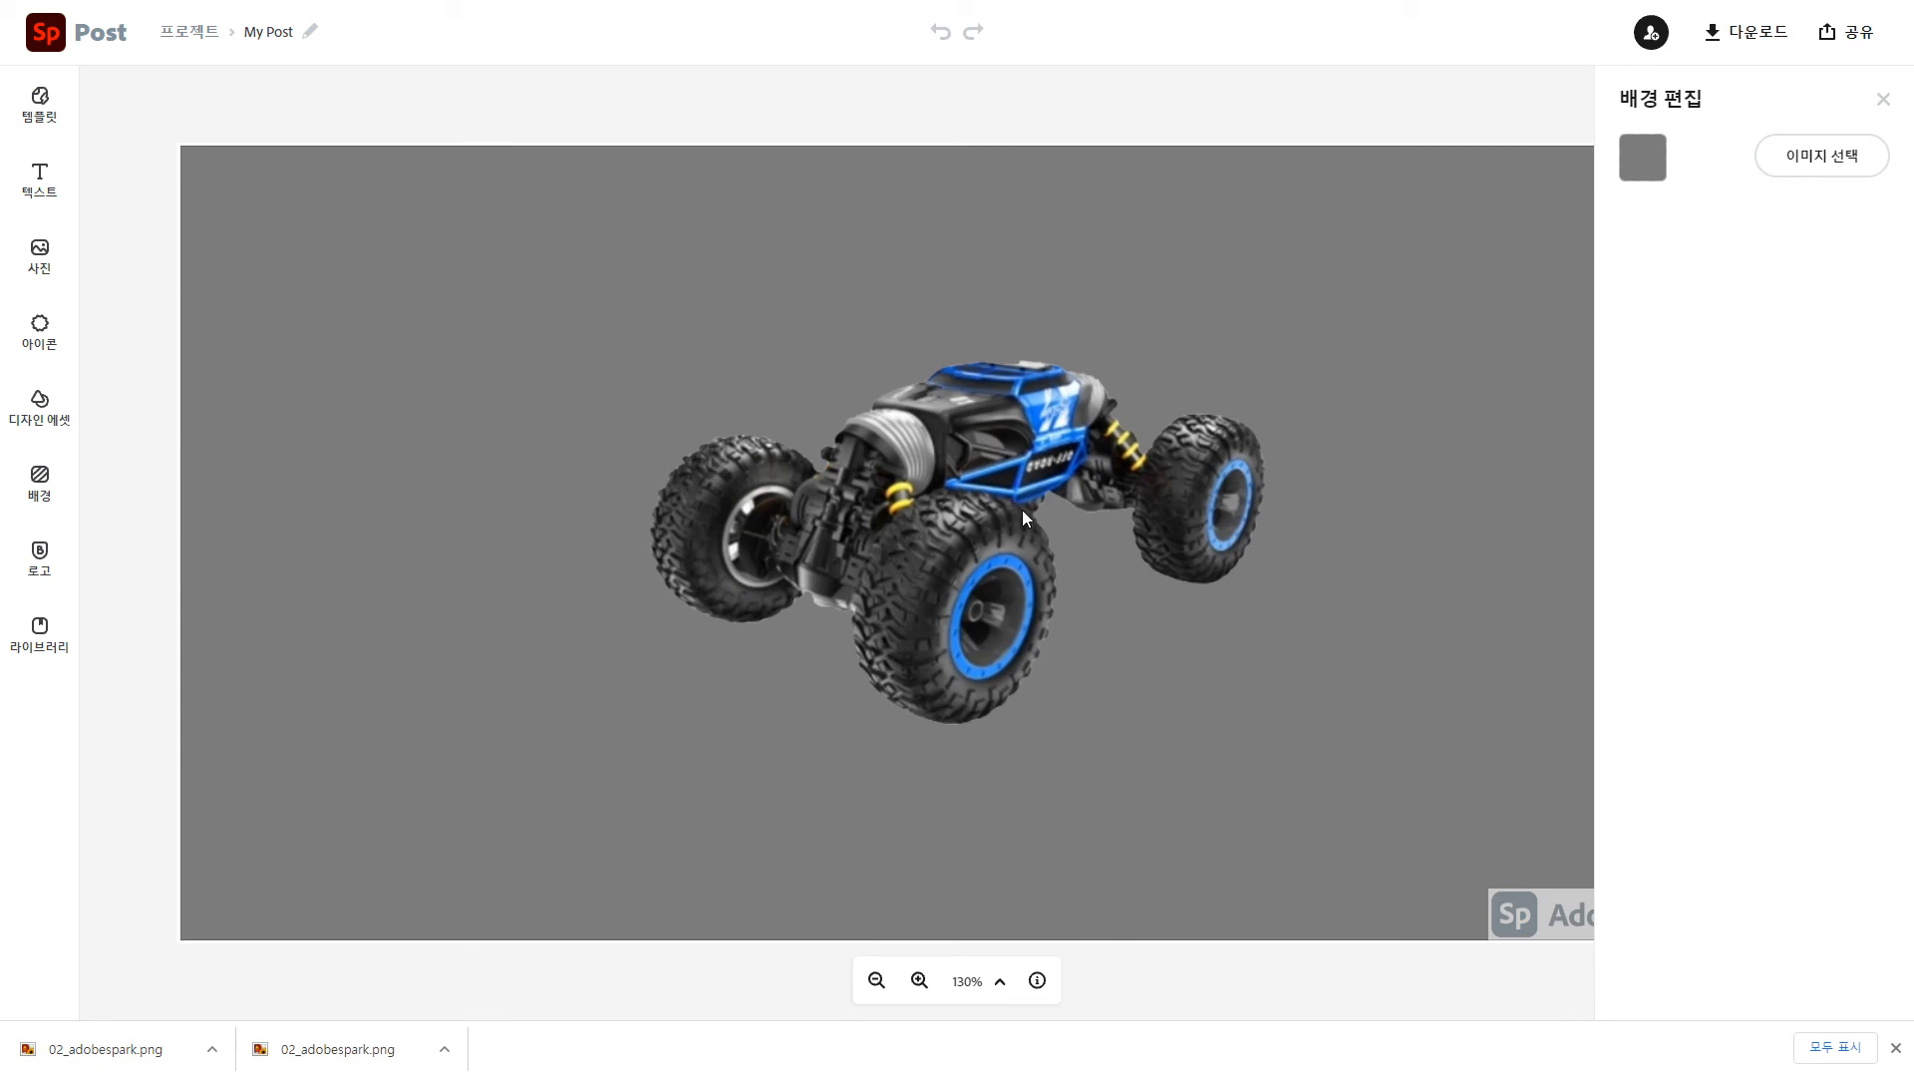
Switch back to the Naver blog post and return to its introduction on making transparent background images.
mouse_move(1870, 3)
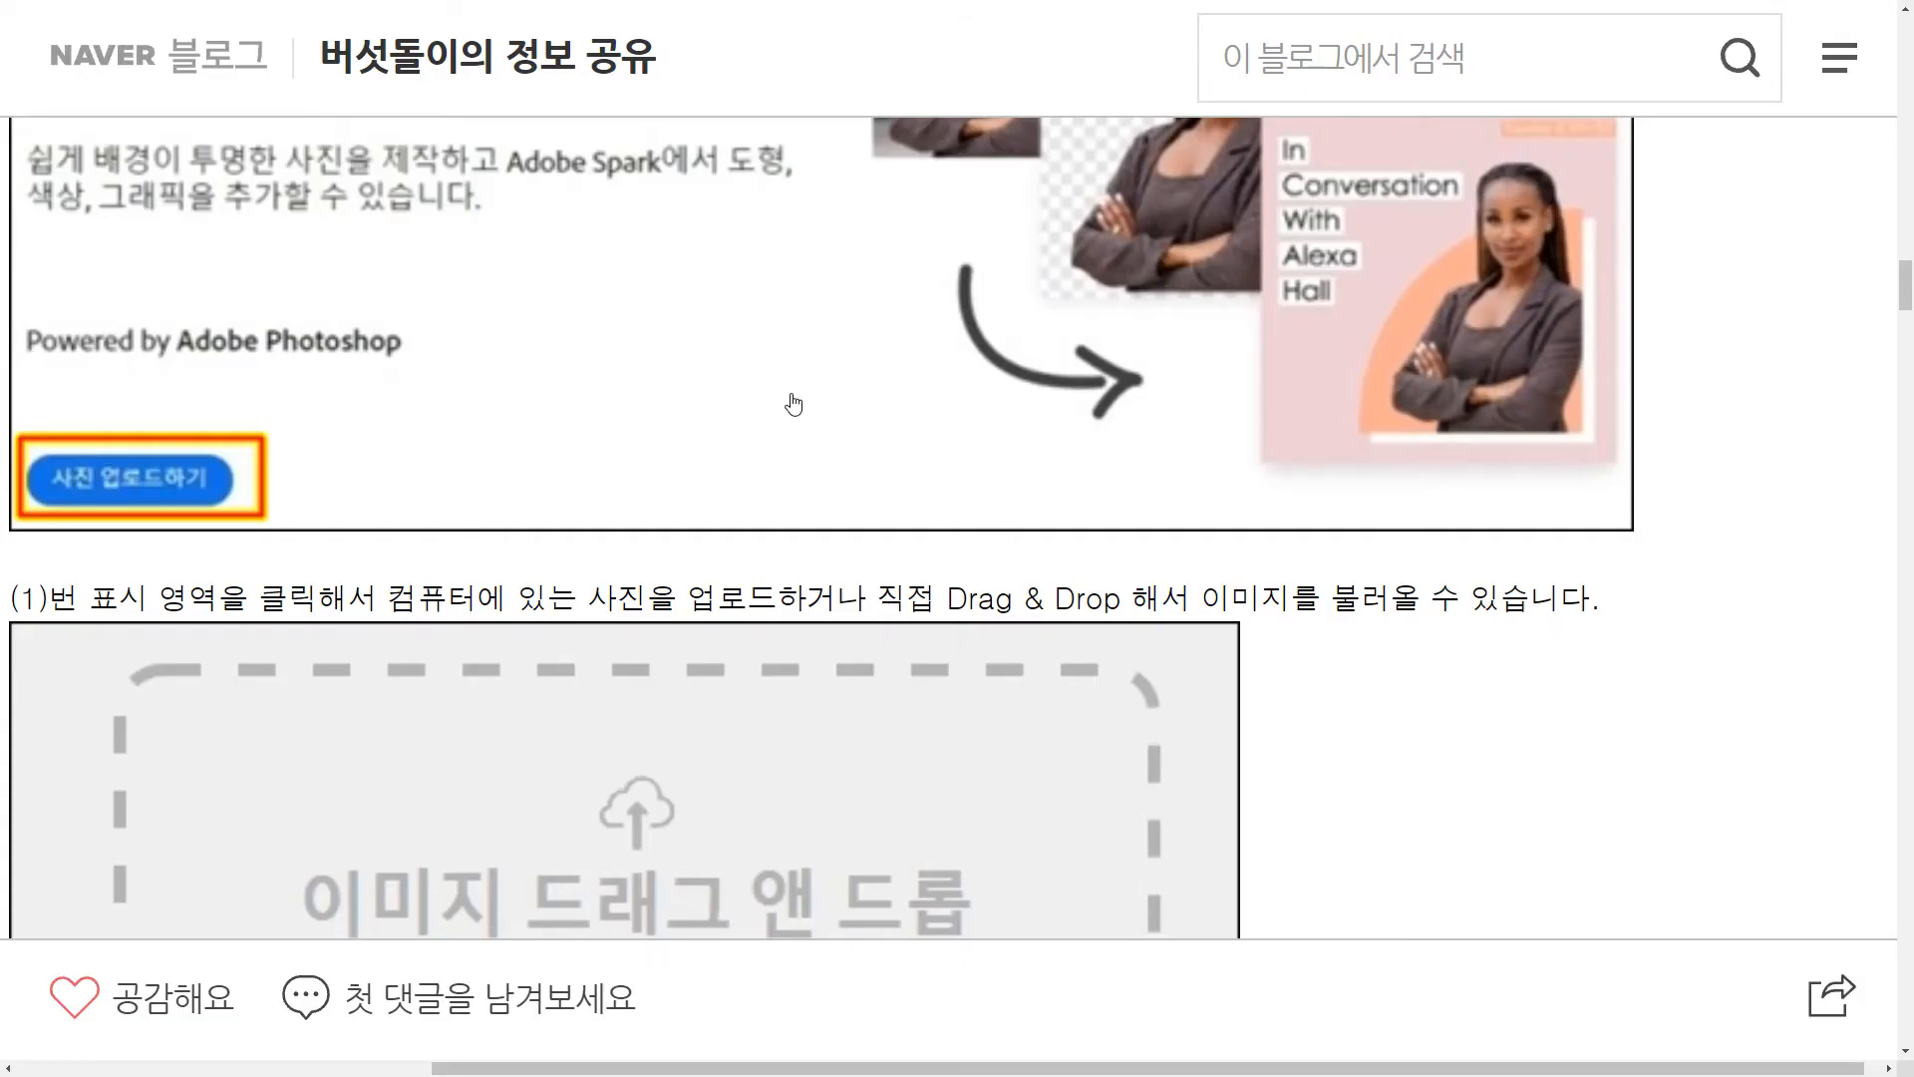
scroll(805, 408, "up", 15)
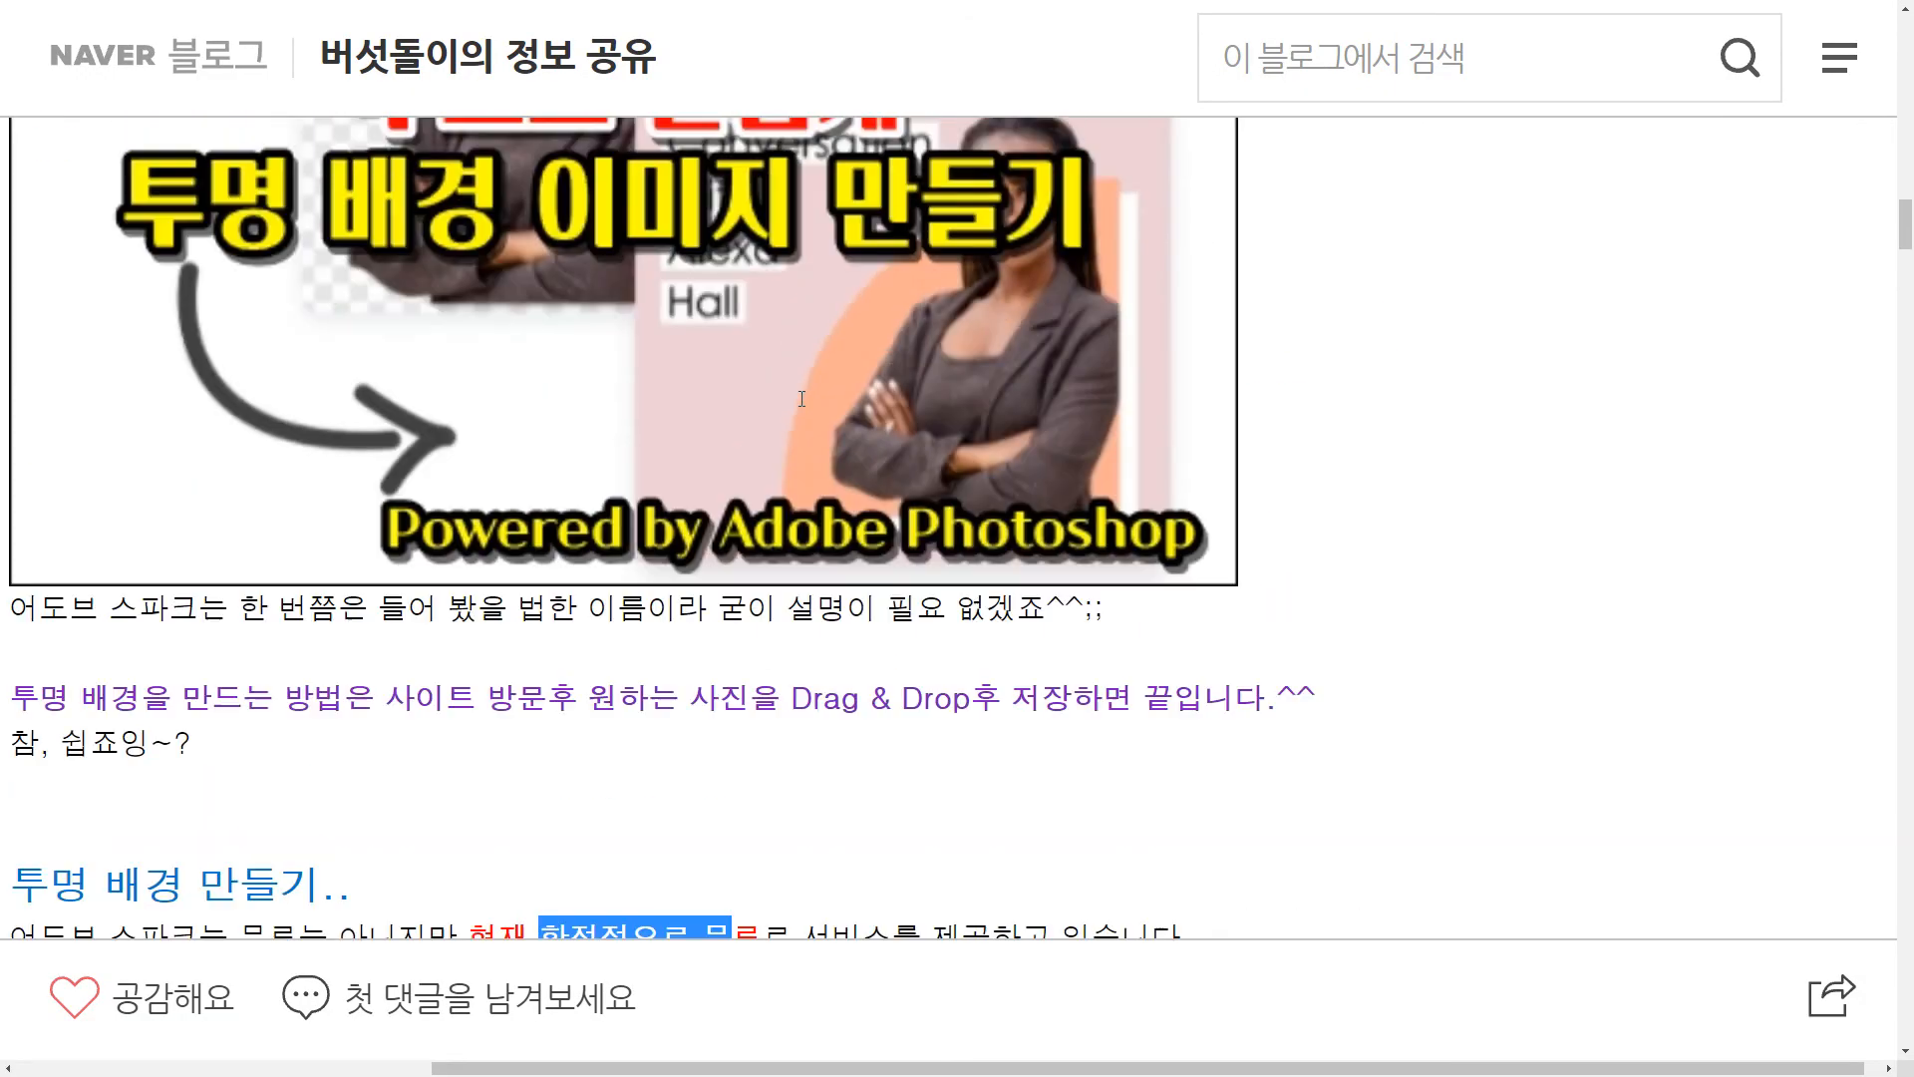
Review the blog post's toy car example, from the original product photo to the 배경 제거 result with its download option.
scroll(809, 407, "up", 12)
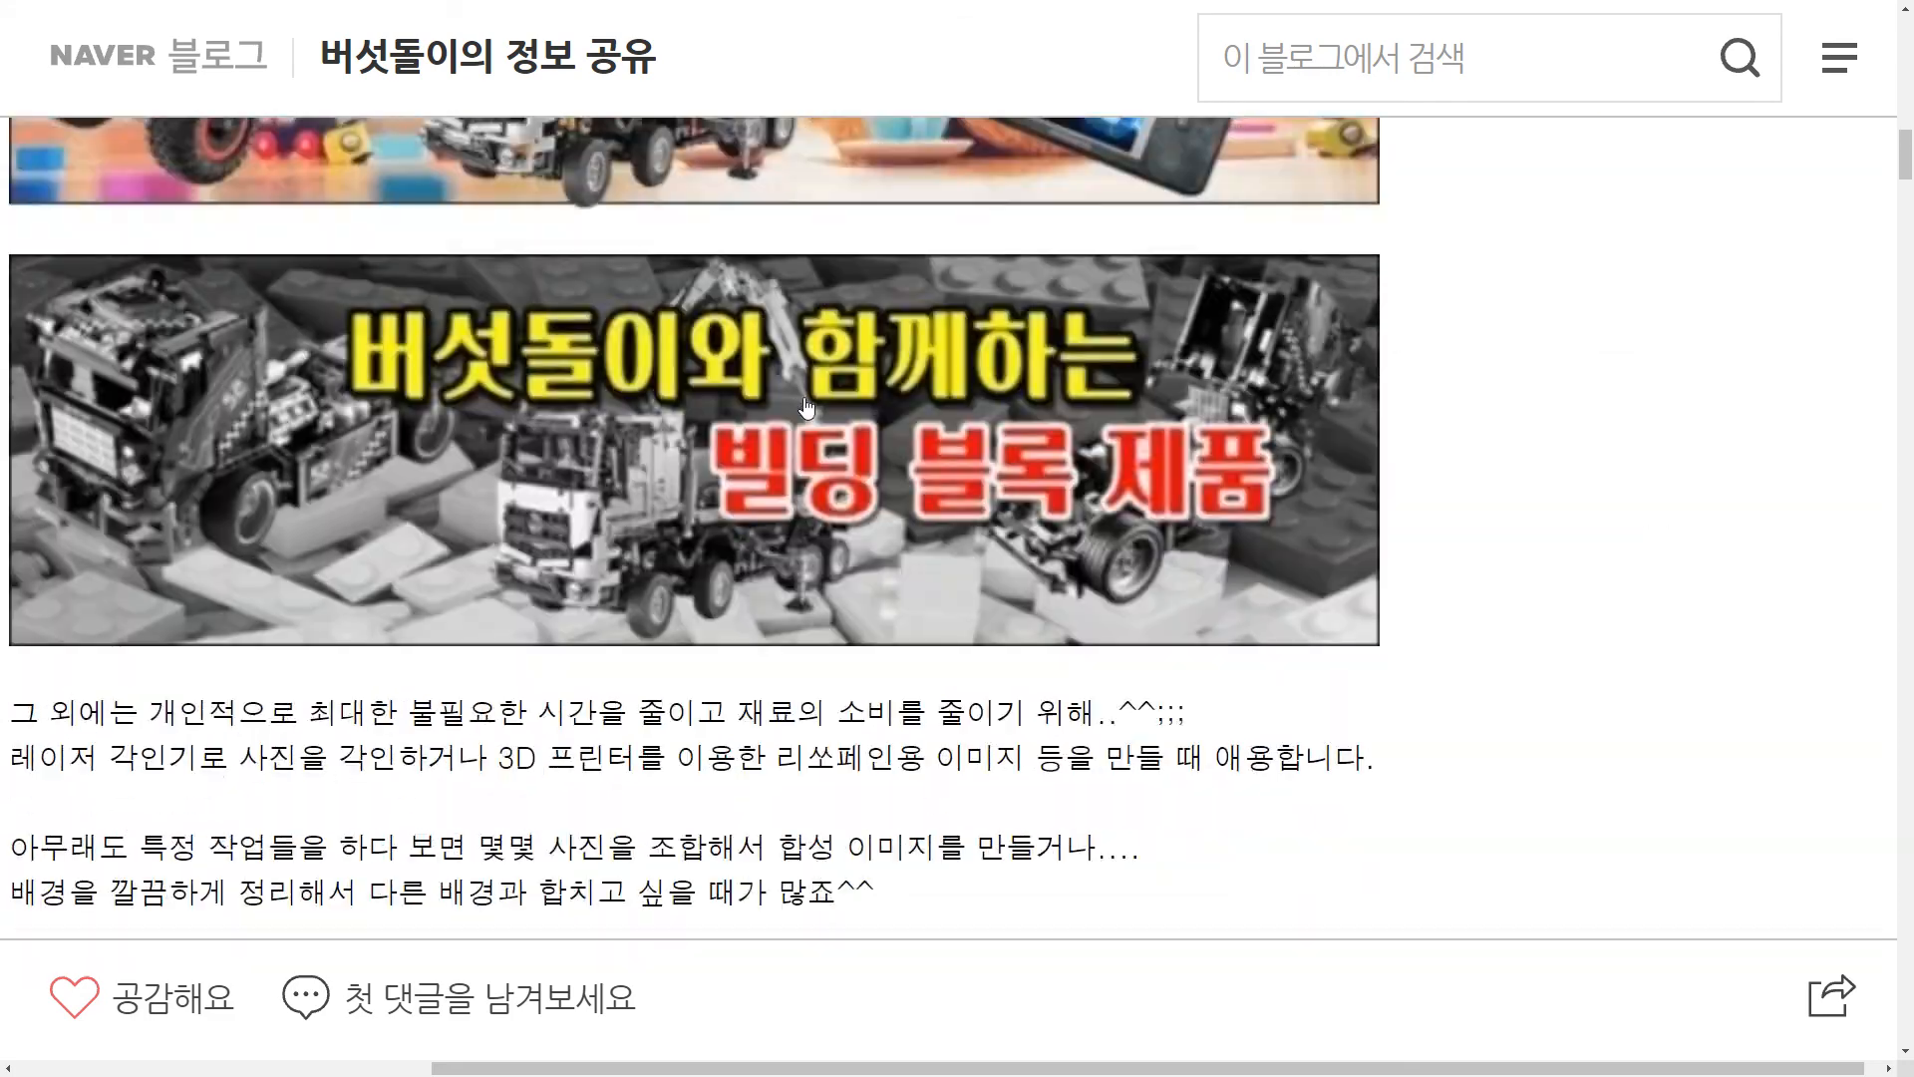
scroll(807, 407, "down", 5)
scroll(806, 405, "down", 20)
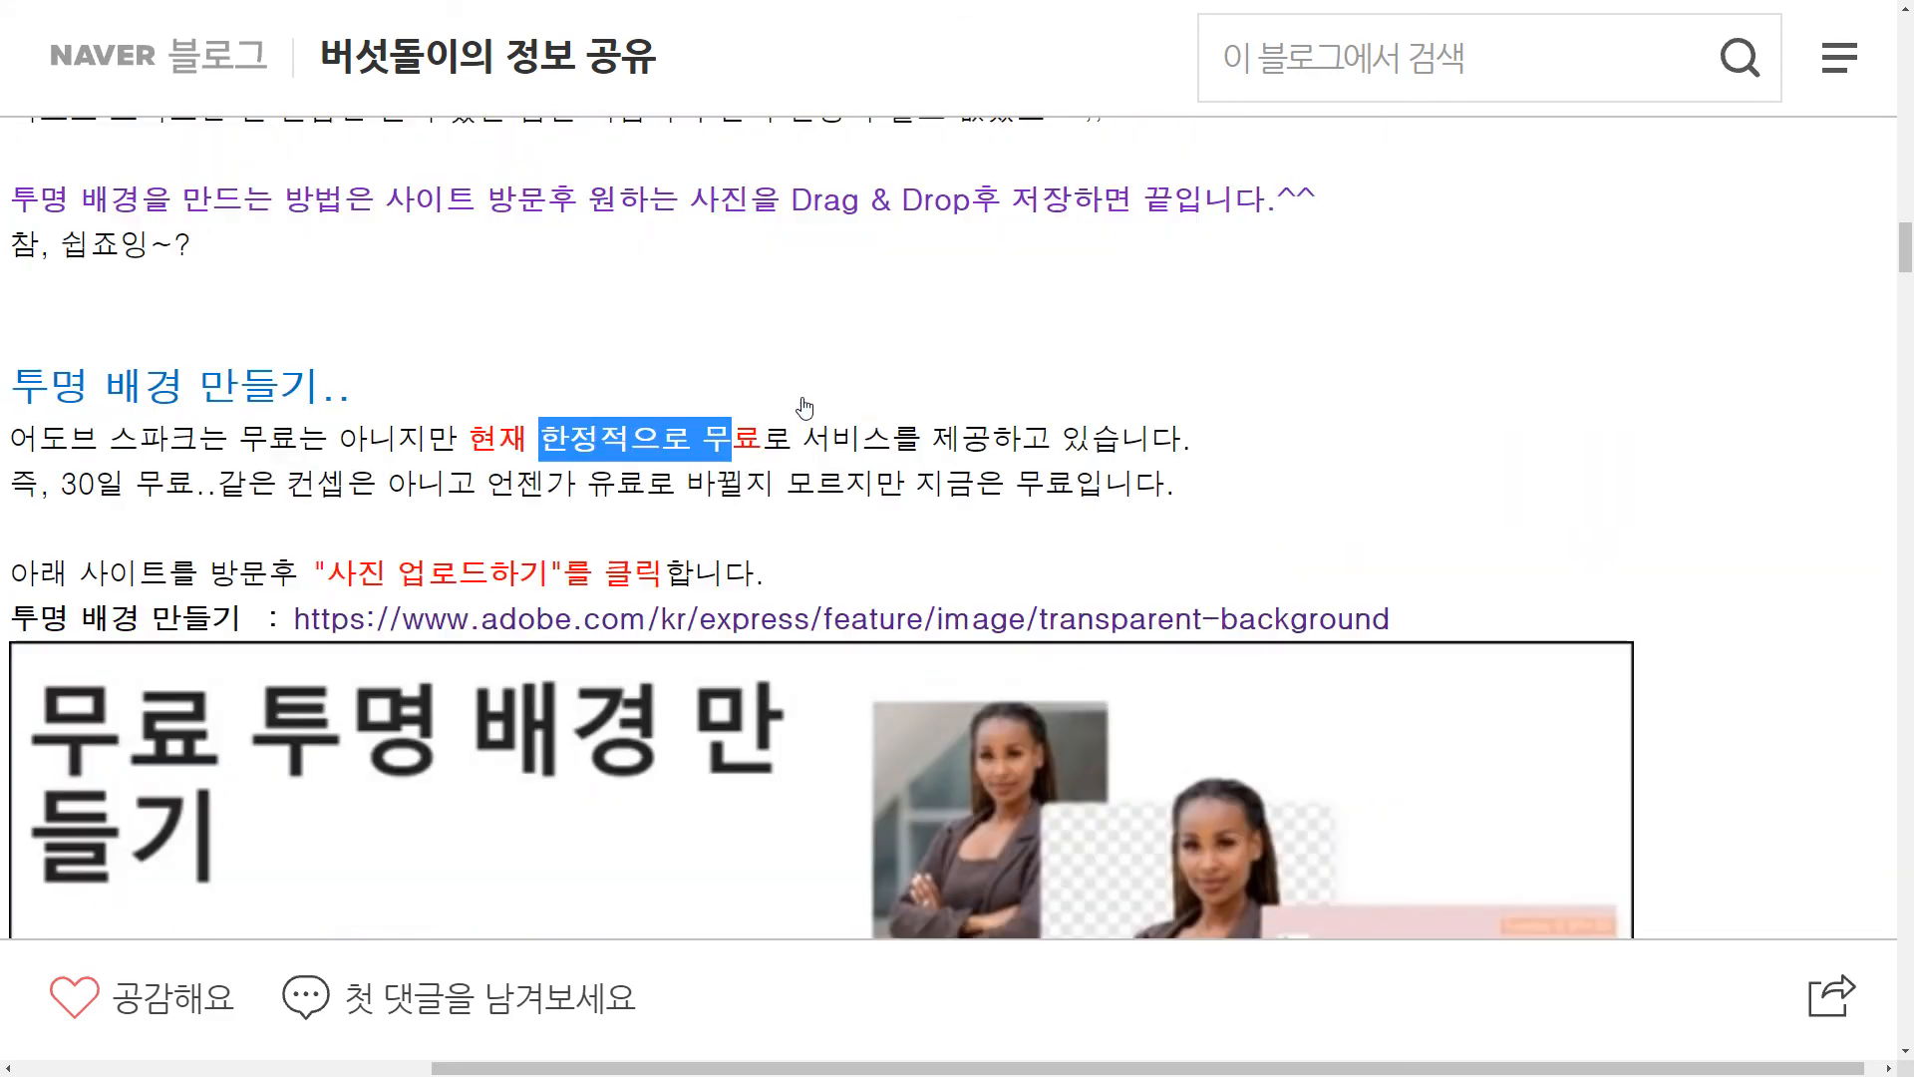
scroll(805, 409, "down", 10)
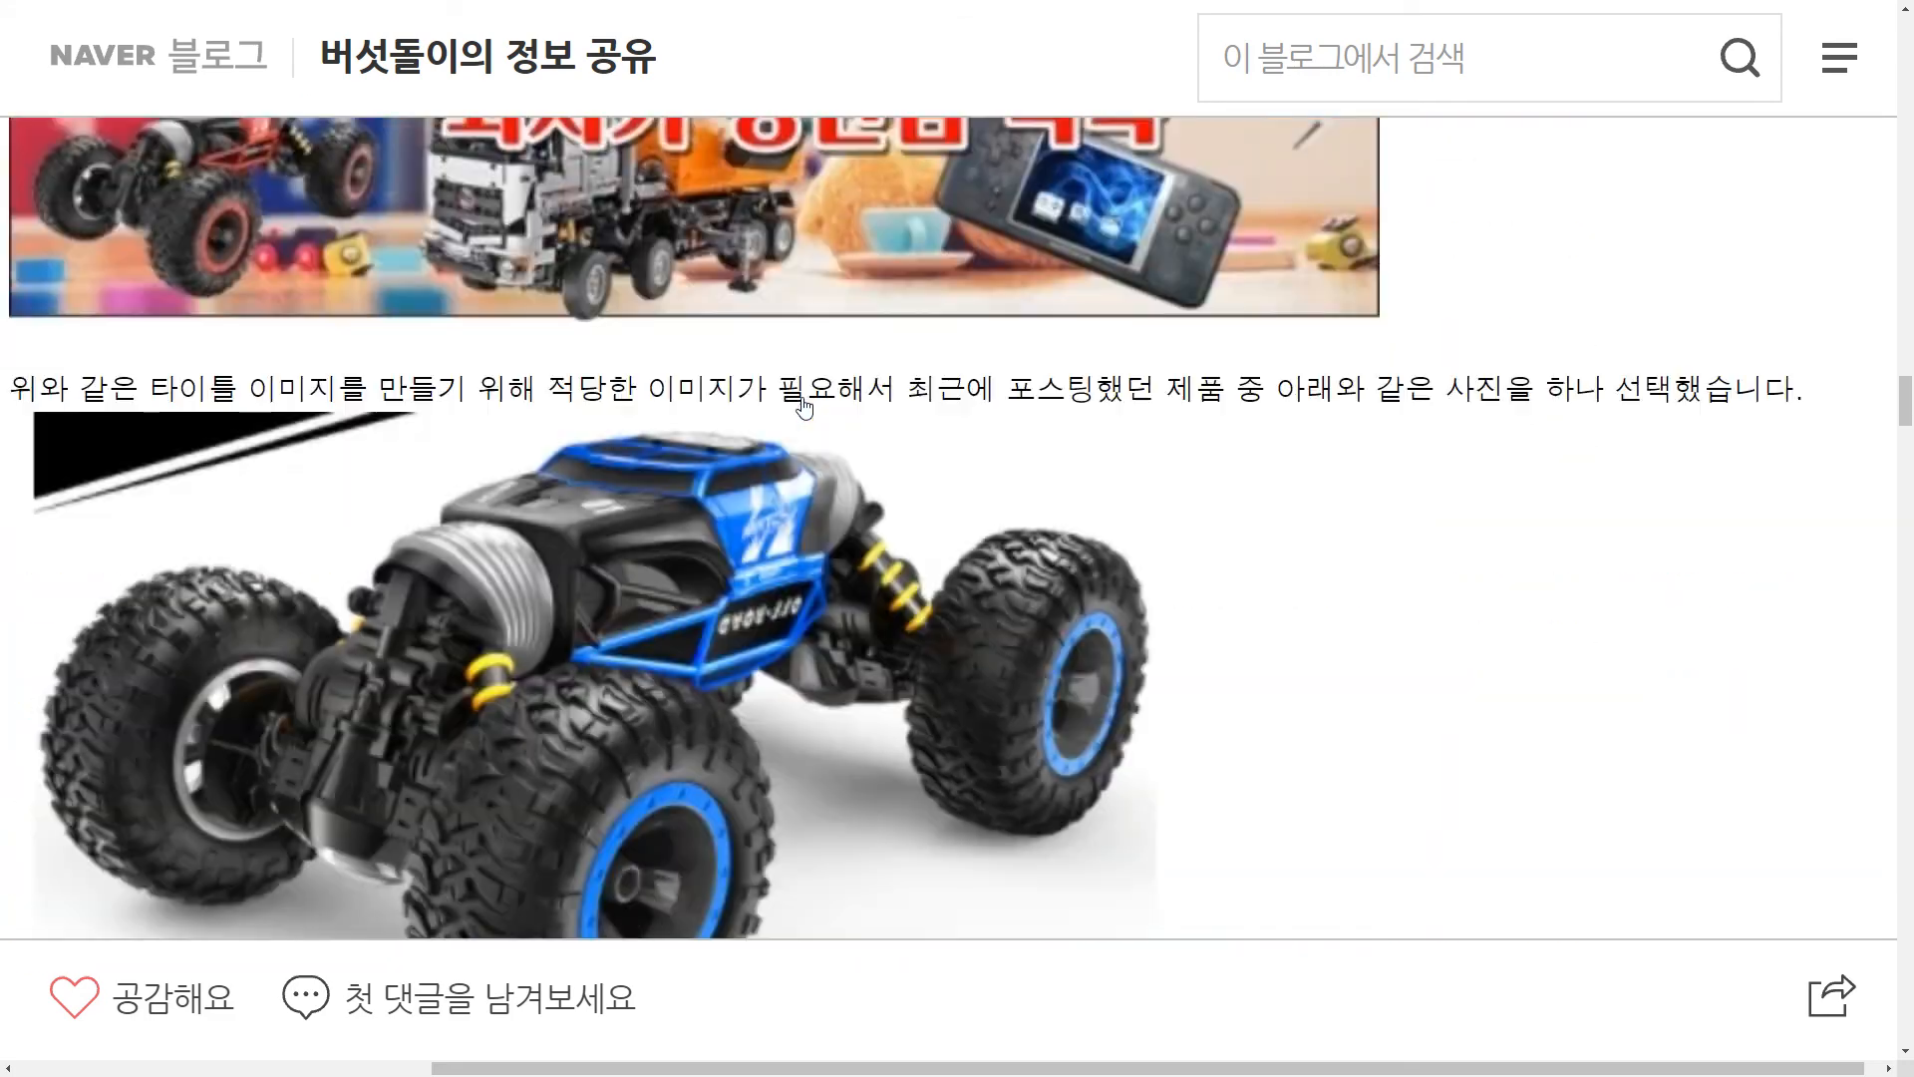
scroll(715, 435, "up", 1)
scroll(657, 508, "down", 1)
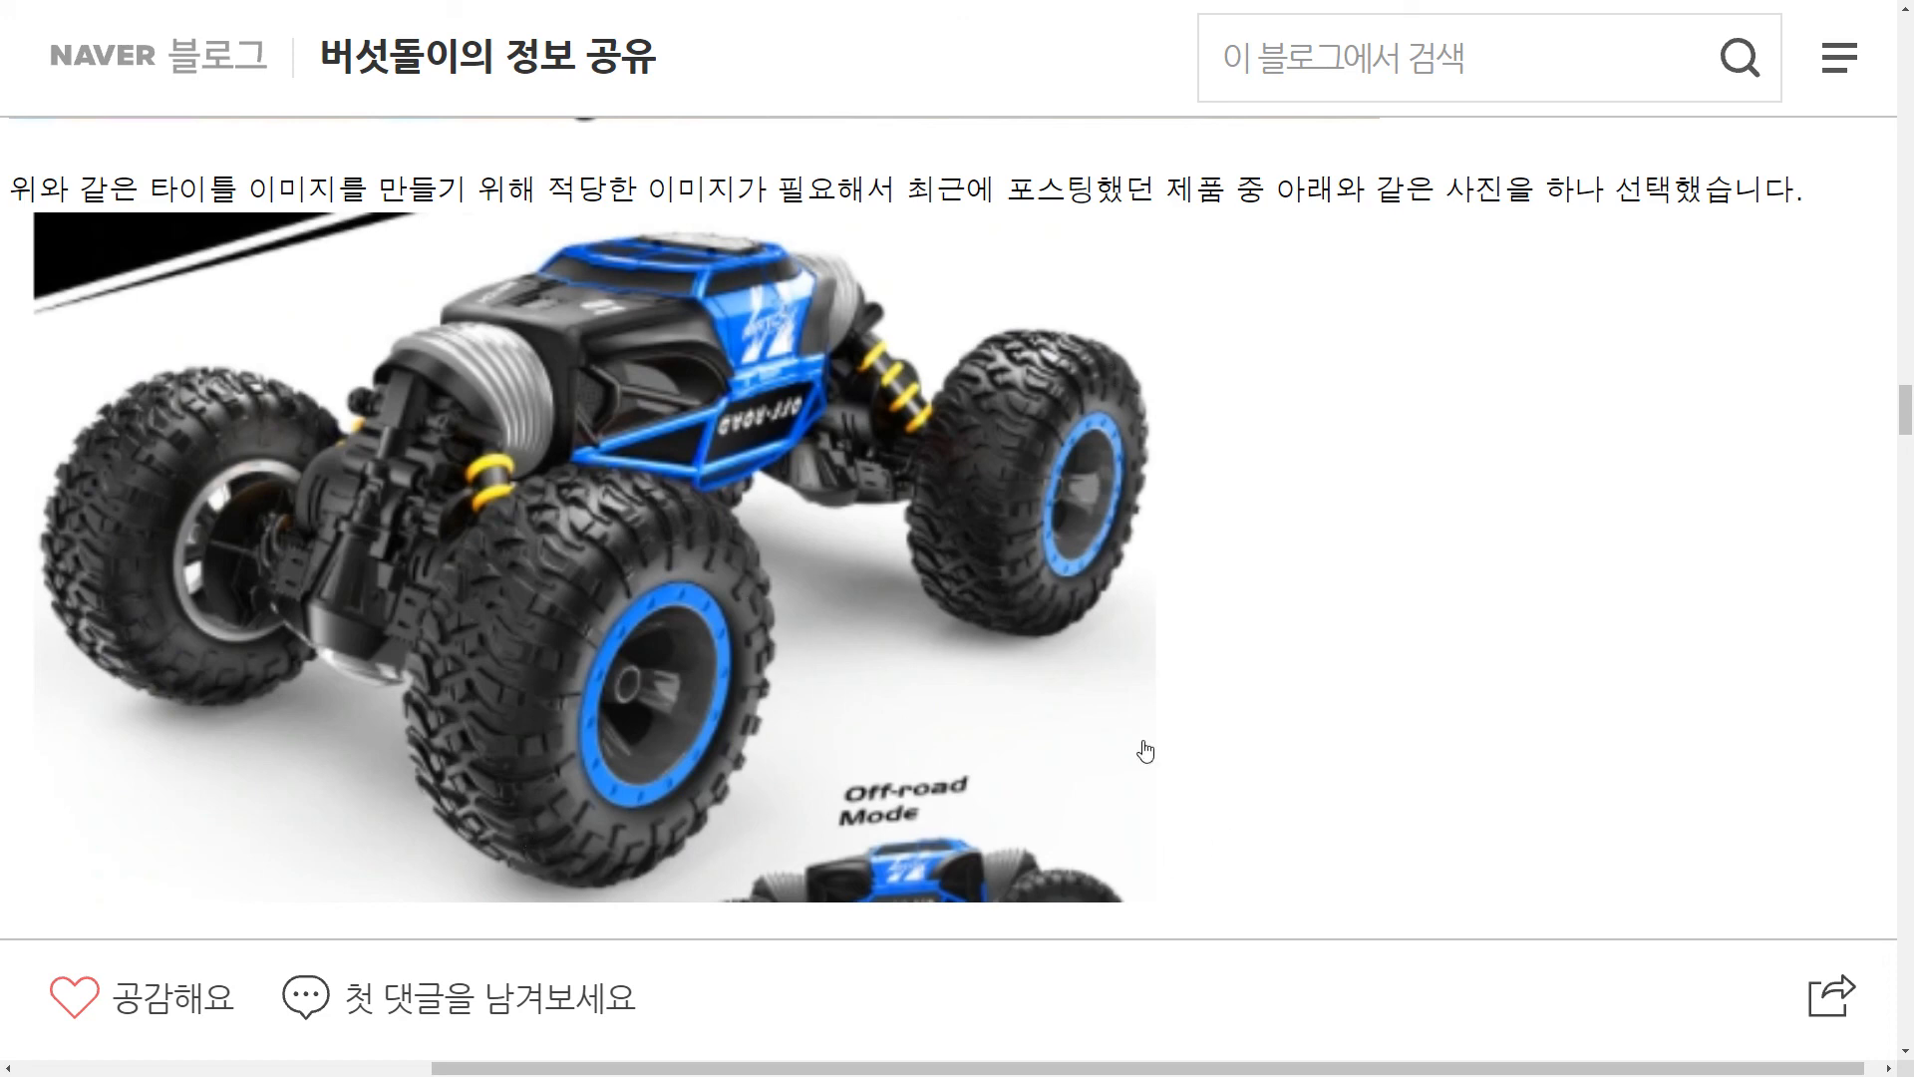
scroll(626, 475, "down", 8)
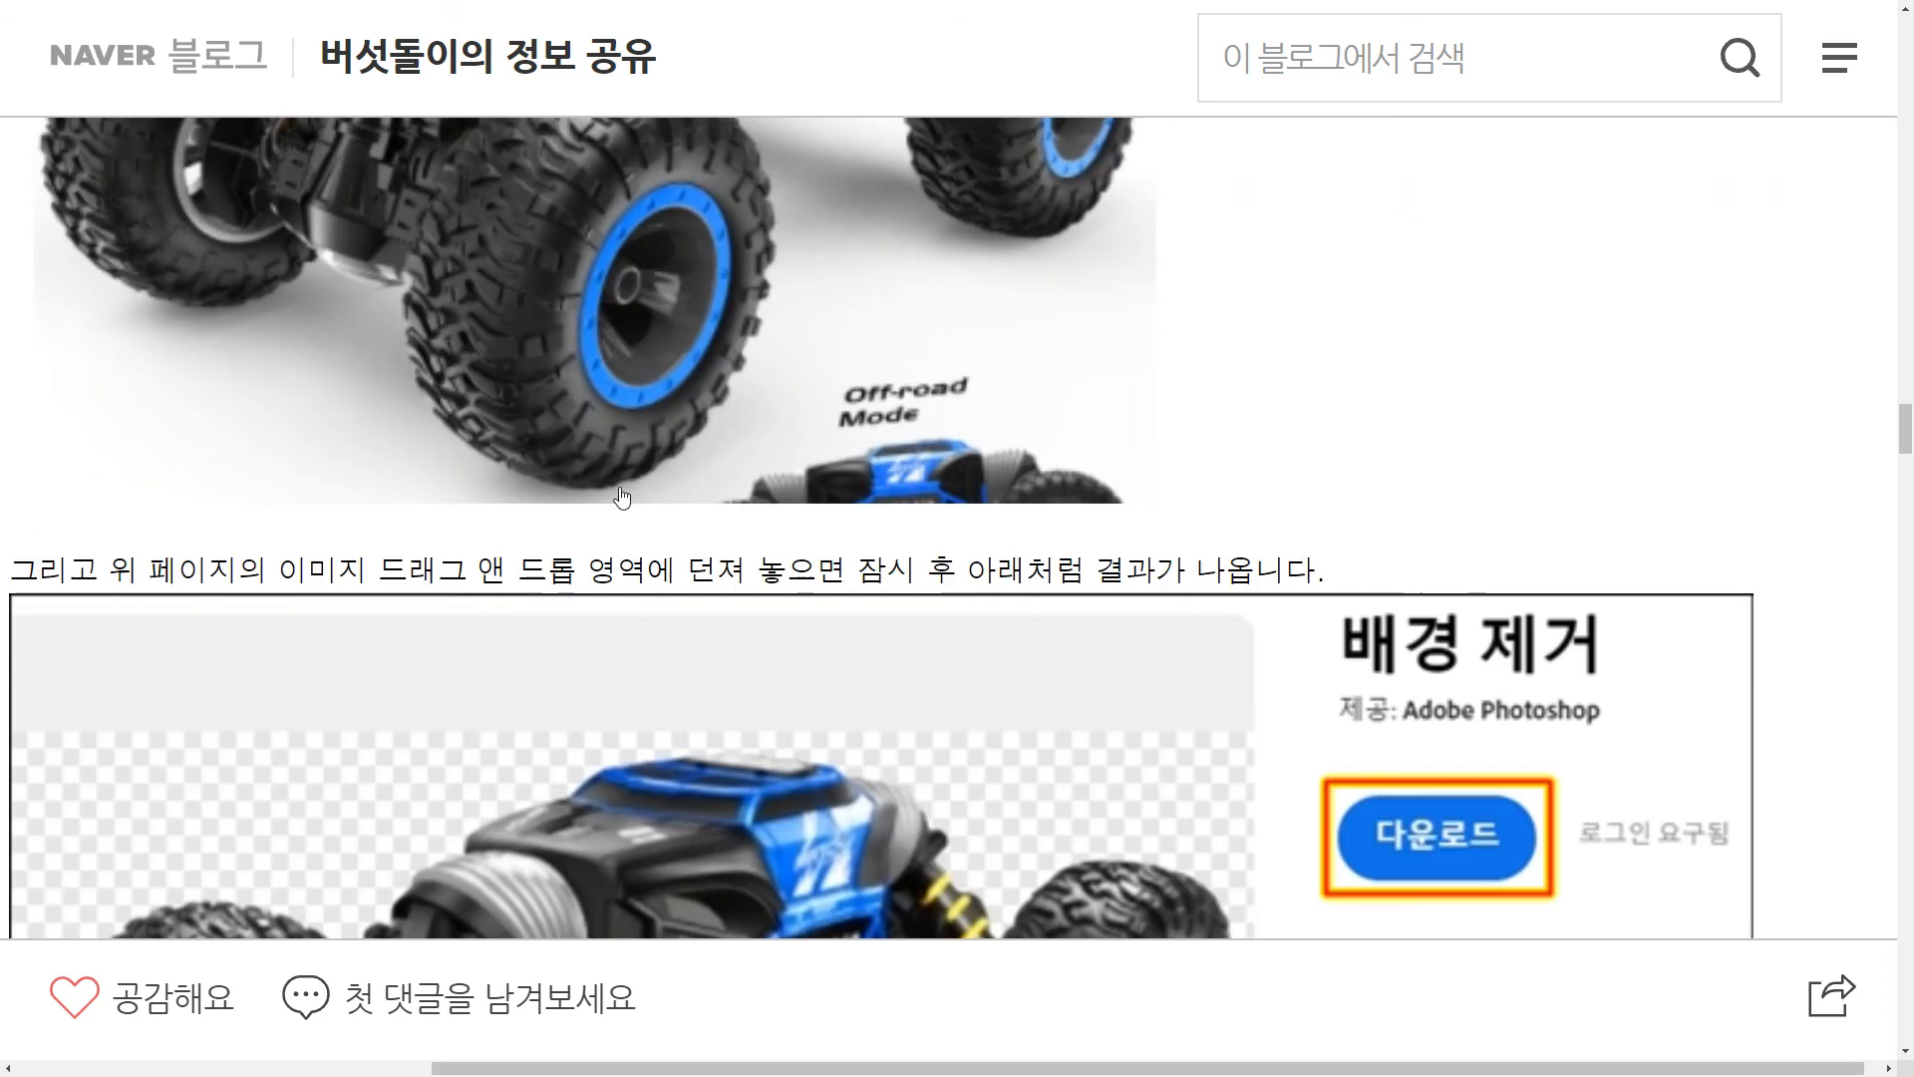
scroll(706, 404, "down", 1)
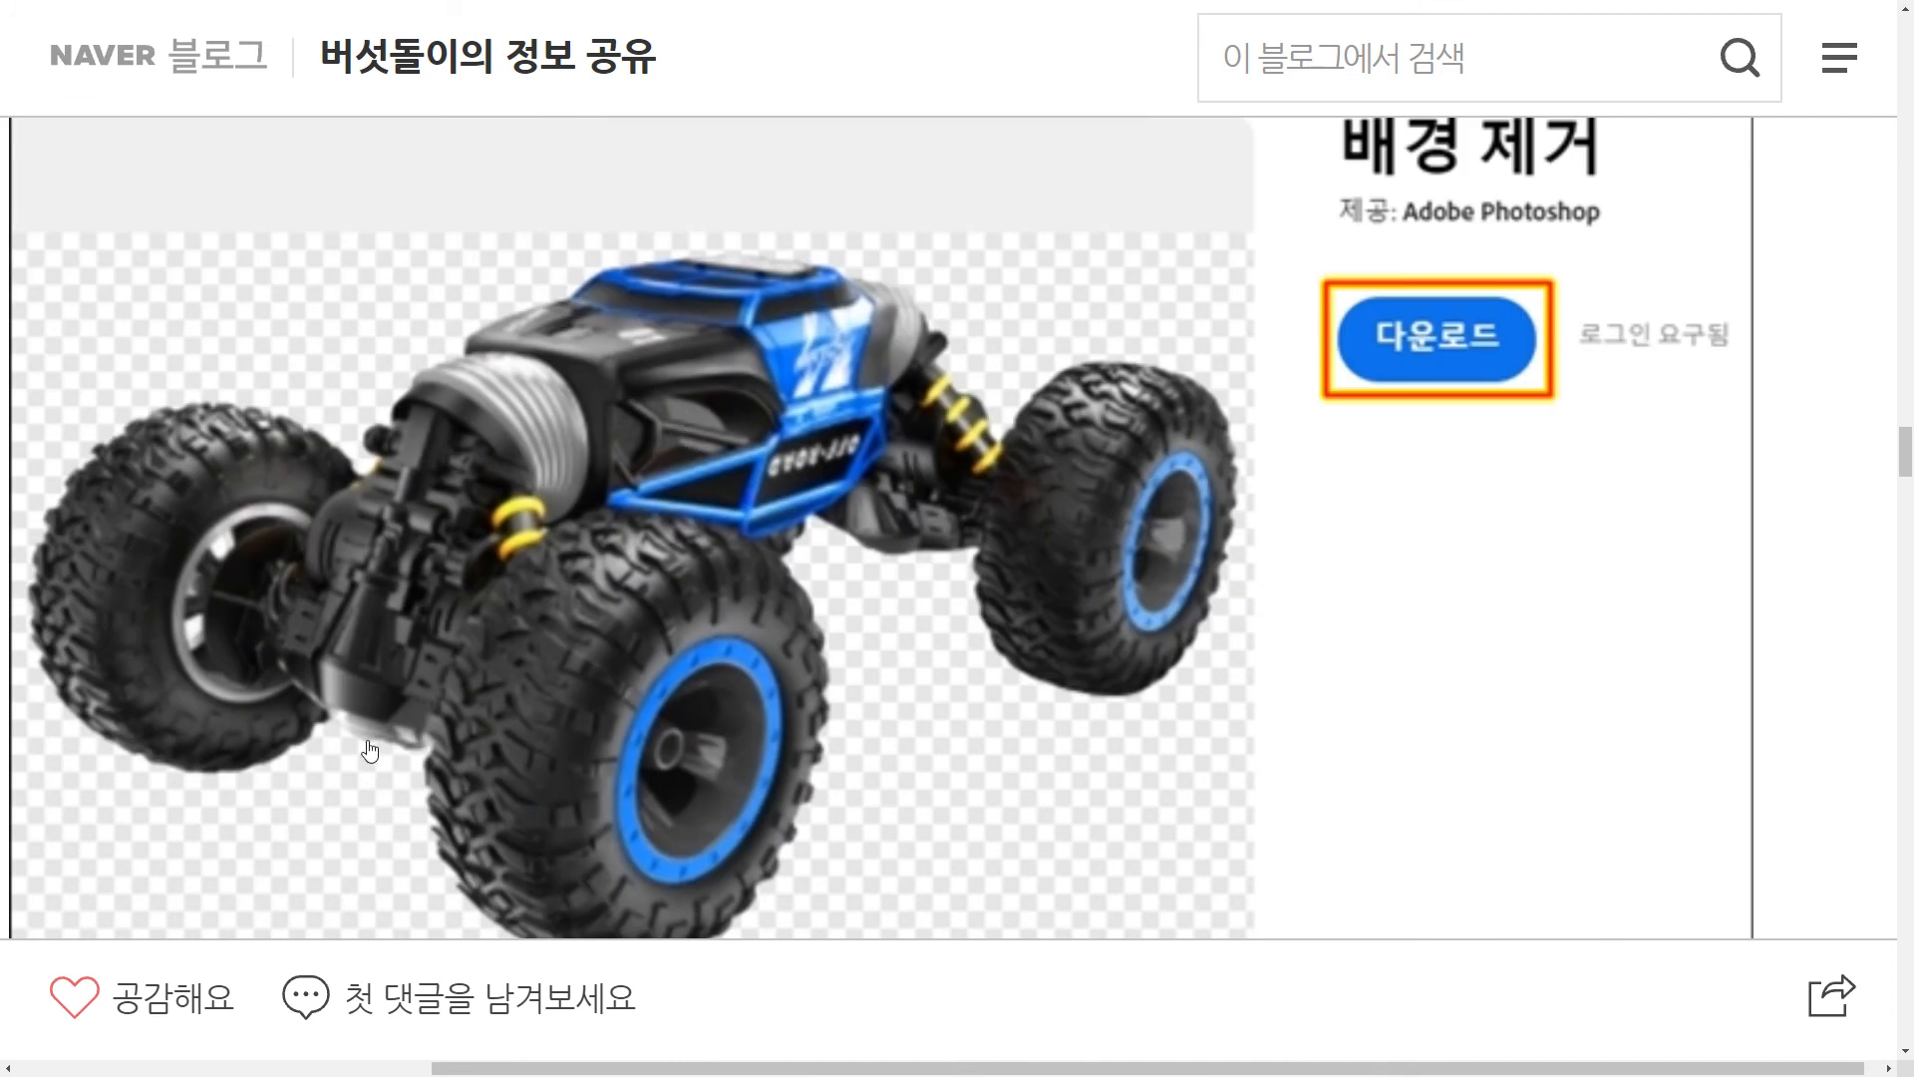